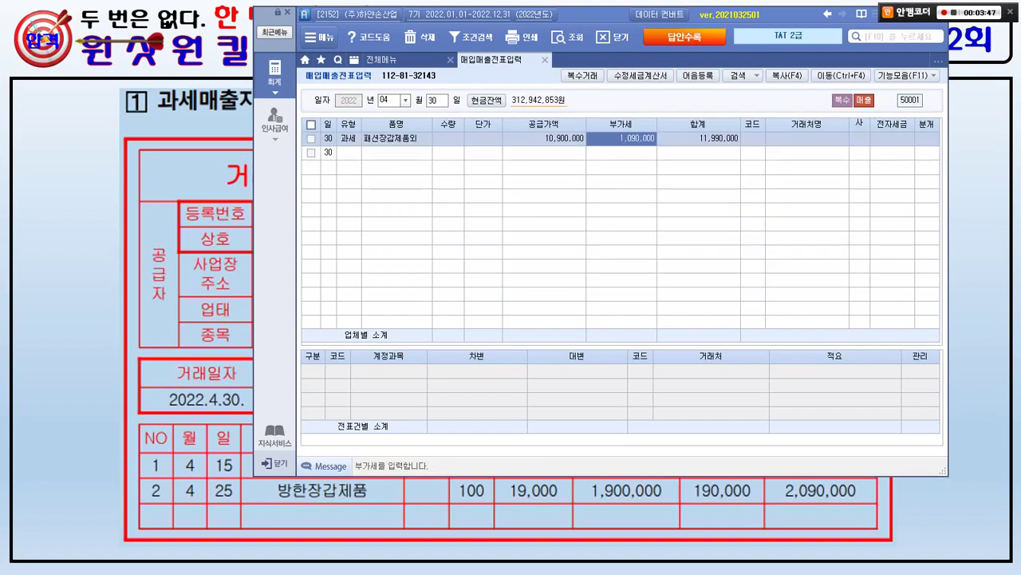
Set the customer of the April 30 taxable sale of 패션장갑제품외 to (주)형제산업 by searching 형제
key("Tab")
key("alt+Tab")
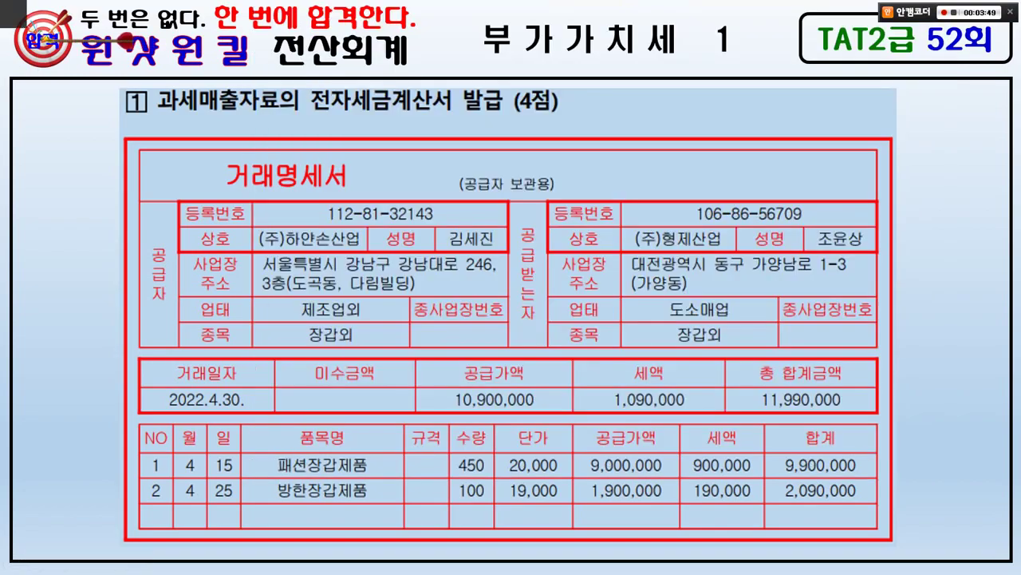
key("alt+Tab")
type("형제")
key("Return")
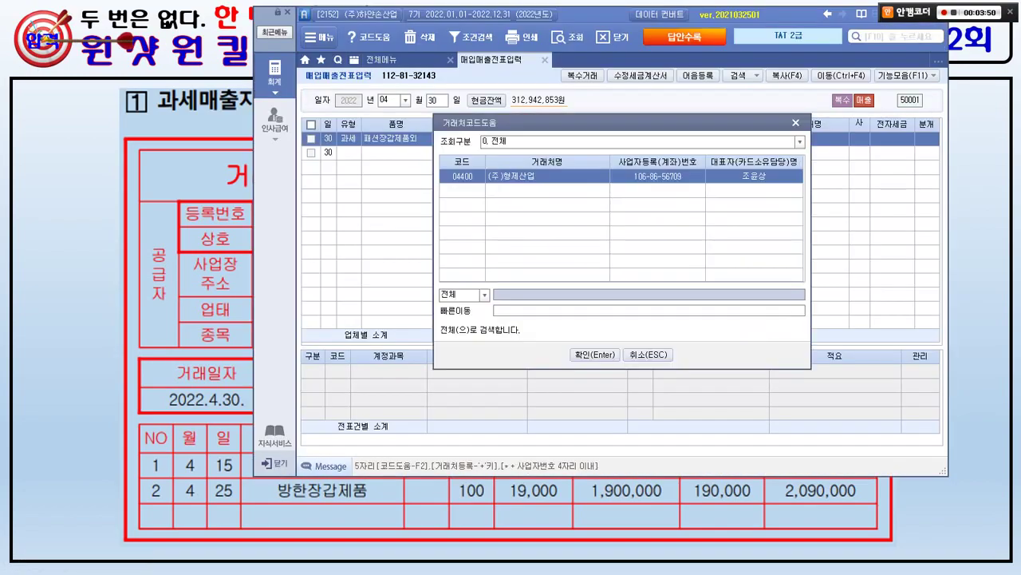
key("Return")
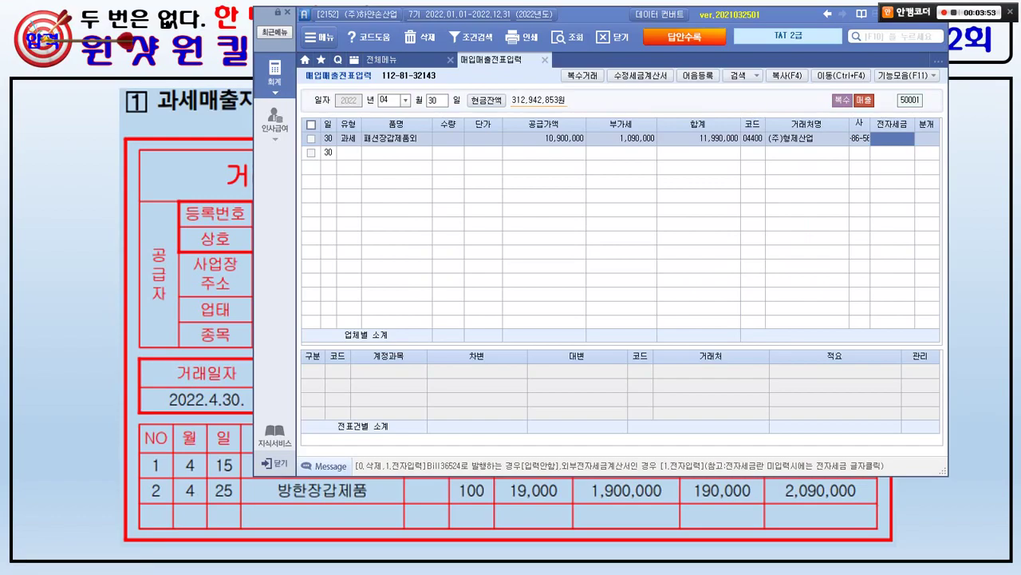
left_click_drag(850, 122, 926, 158)
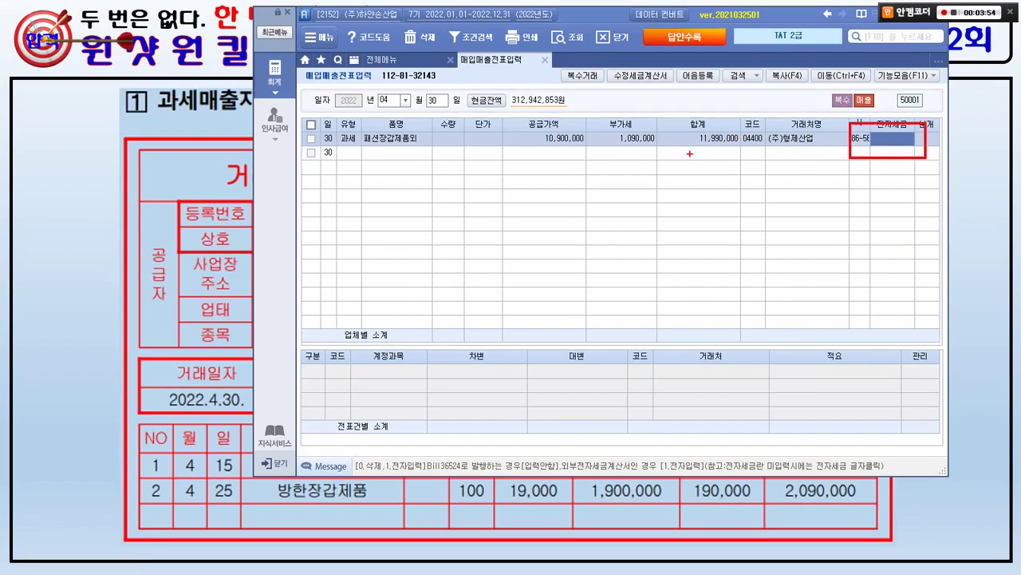
mouse_move(629, 191)
left_mouse_down()
mouse_move(652, 153)
mouse_move(700, 184)
left_mouse_up()
mouse_move(612, 193)
left_mouse_down()
mouse_move(551, 163)
mouse_move(531, 194)
mouse_move(530, 160)
left_mouse_up()
mouse_move(466, 124)
left_mouse_down()
mouse_move(397, 126)
mouse_move(415, 83)
mouse_move(441, 117)
mouse_move(499, 67)
mouse_move(786, 91)
mouse_move(856, 142)
mouse_move(851, 149)
left_mouse_up()
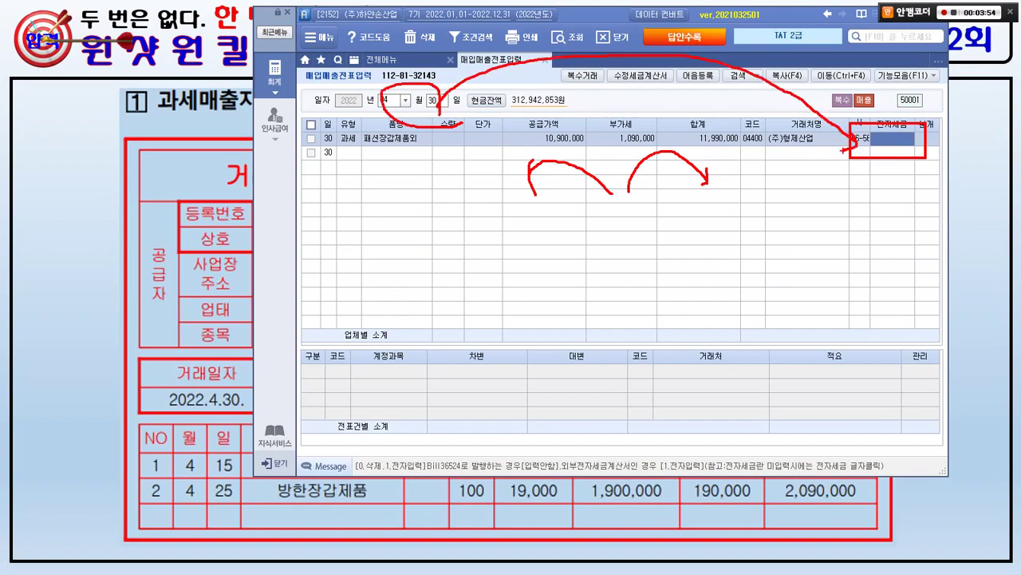
key("Escape")
Leave the 전자세금 field blank and set the sale's journal type (분개) to 3, 혼합
key("Return")
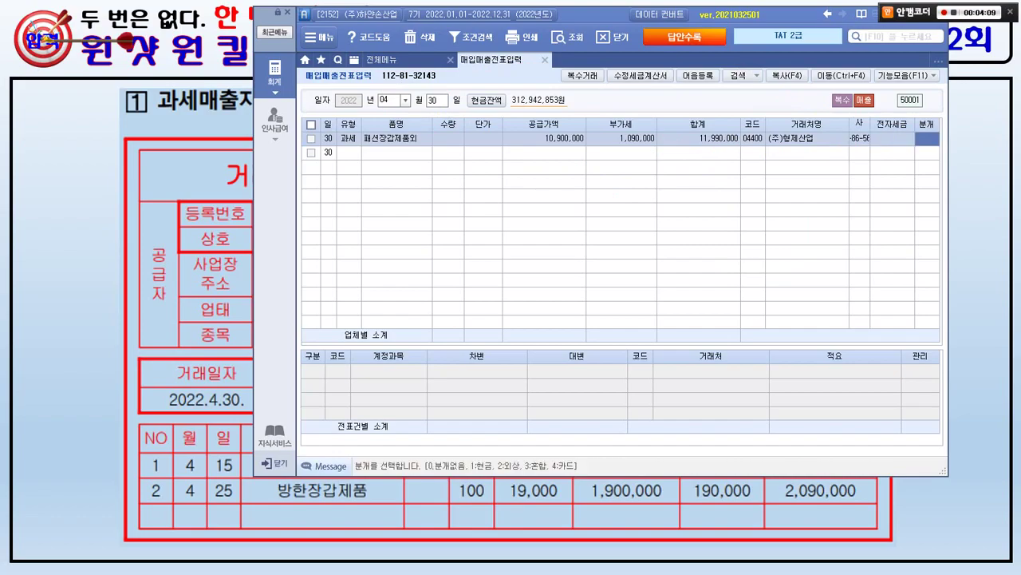
type("3")
key("Return")
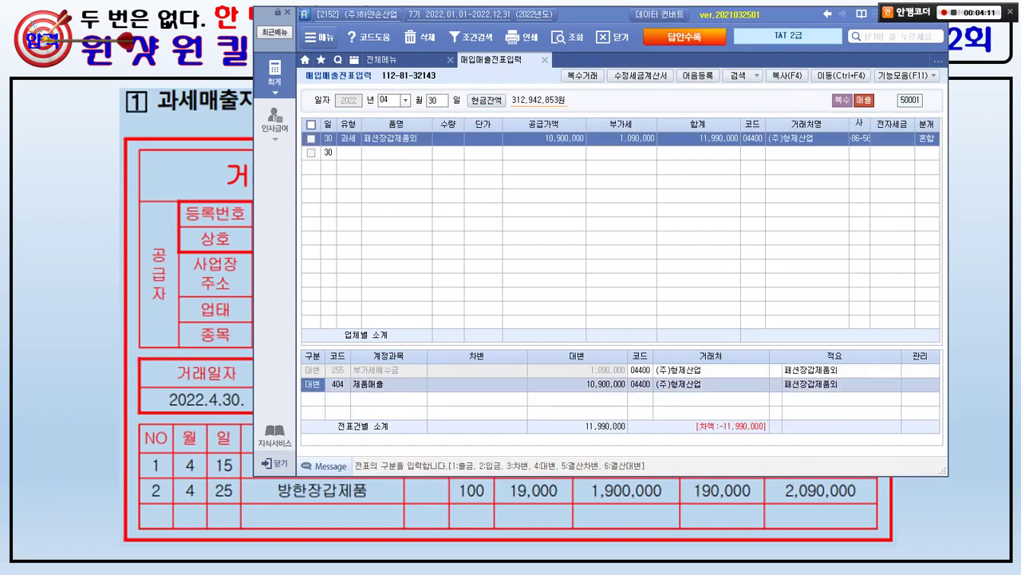
Add a debit (차변) line beneath the 404 제품매출 line of the journal entry
key("Return")
key("Return")
key("Return")
key("Return")
key("Return")
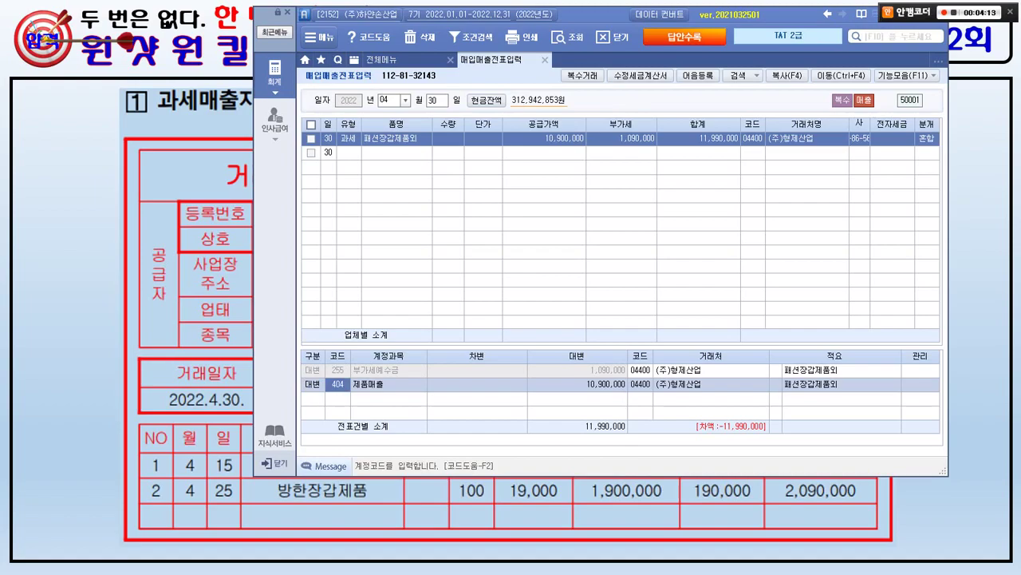
type("3")
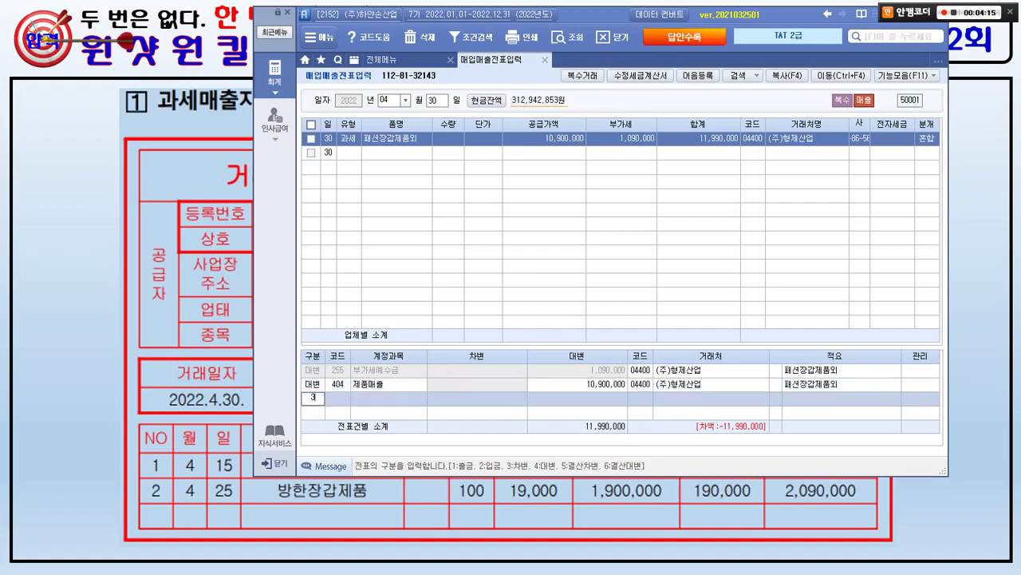
key("Return")
Check the payment terms on the problem slide and fill the new debit line with account 310 and amount 2,389,000
key("alt+Tab")
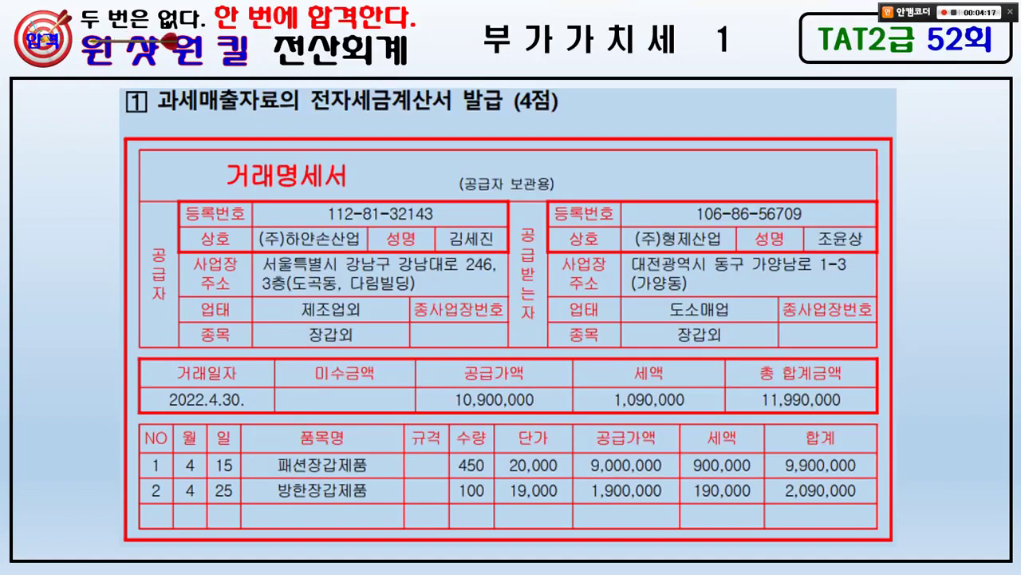
key("Page_Down")
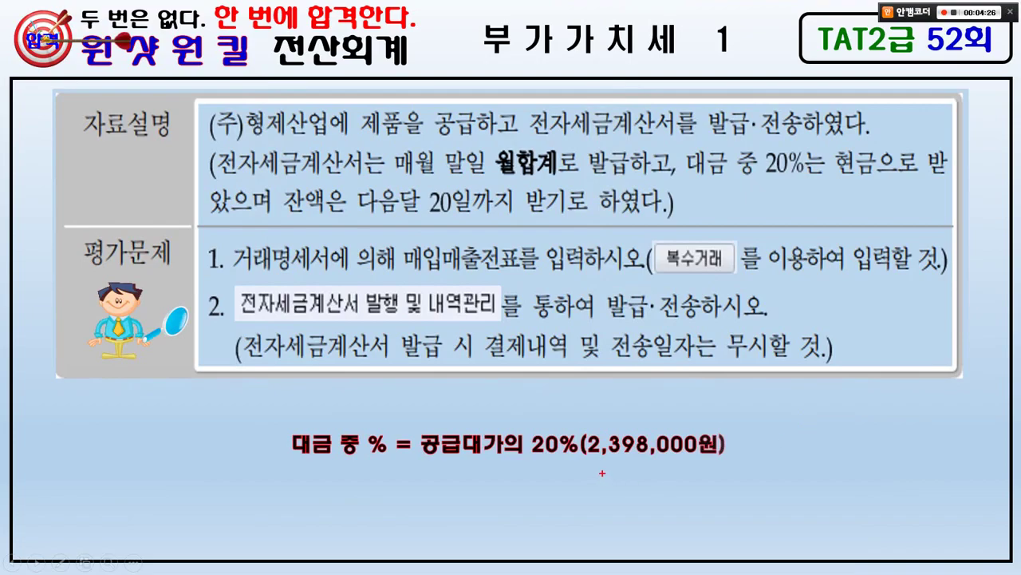
left_click_drag(587, 465, 723, 464)
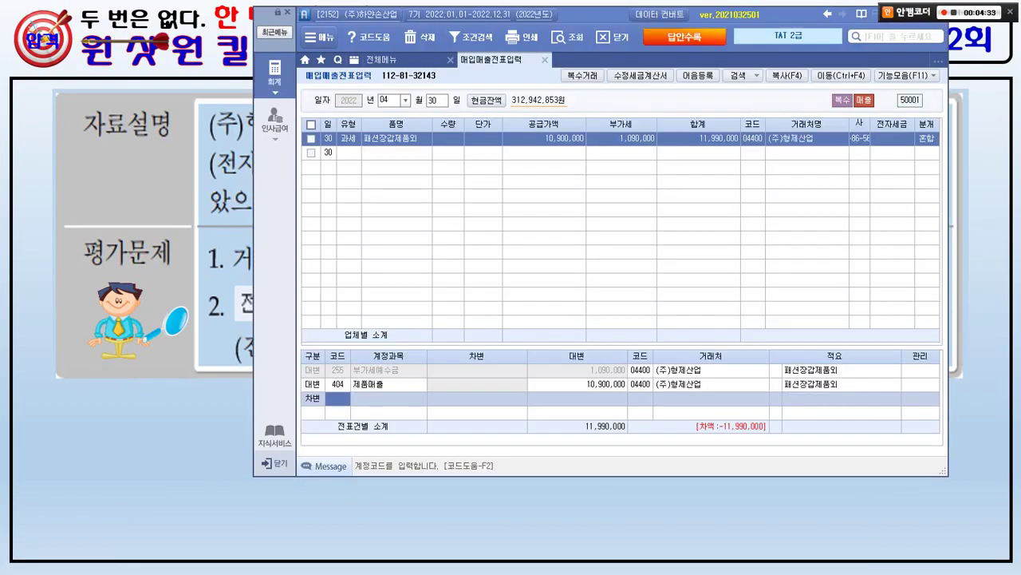
type("310")
key("Return")
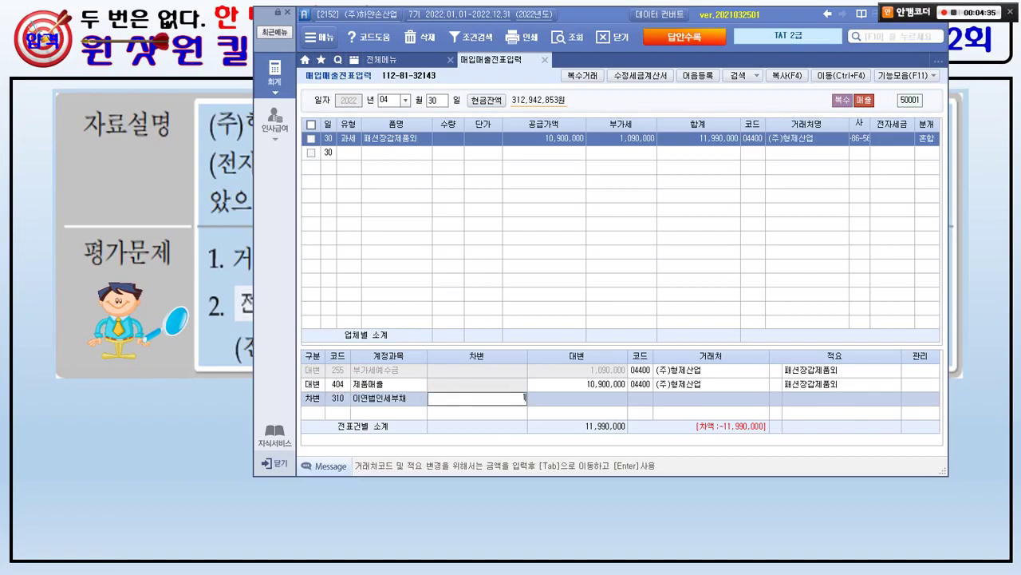
type("2,389,000")
key("Return")
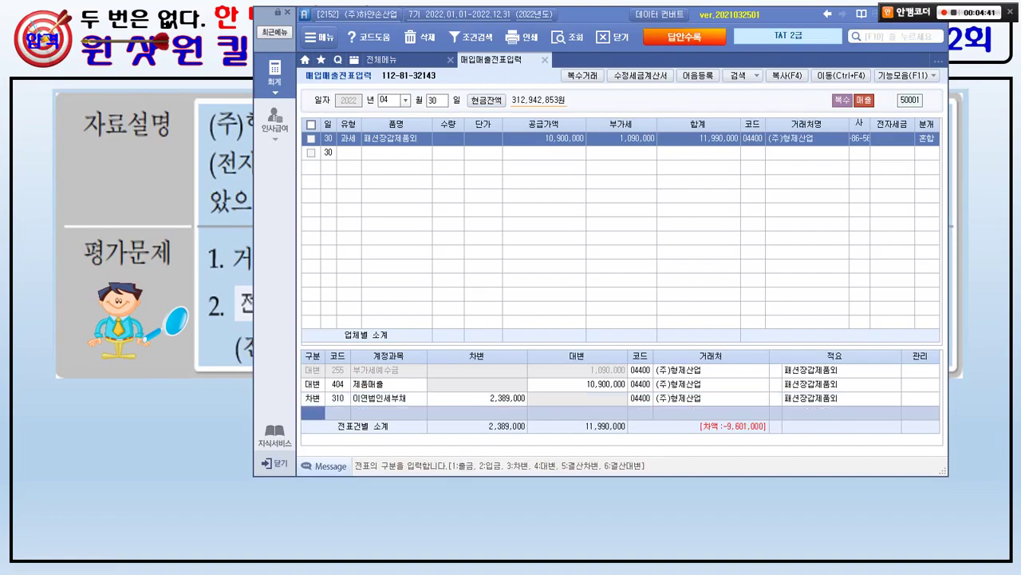
Start a second debit line and change the account of the 2,389,000 debit line to 101 현금
type("3")
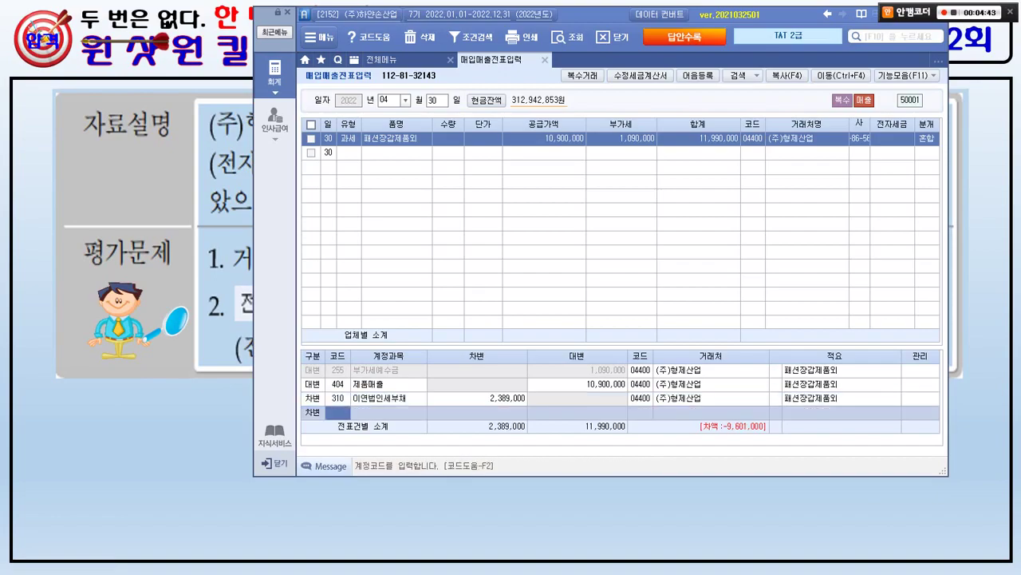
left_click(338, 397)
type("101")
key("Return")
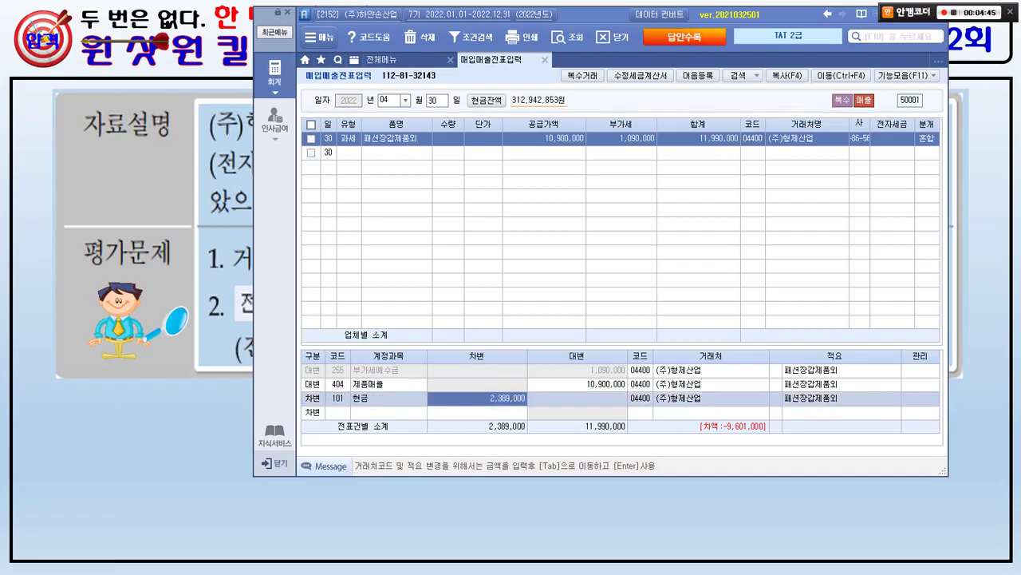
key("Return")
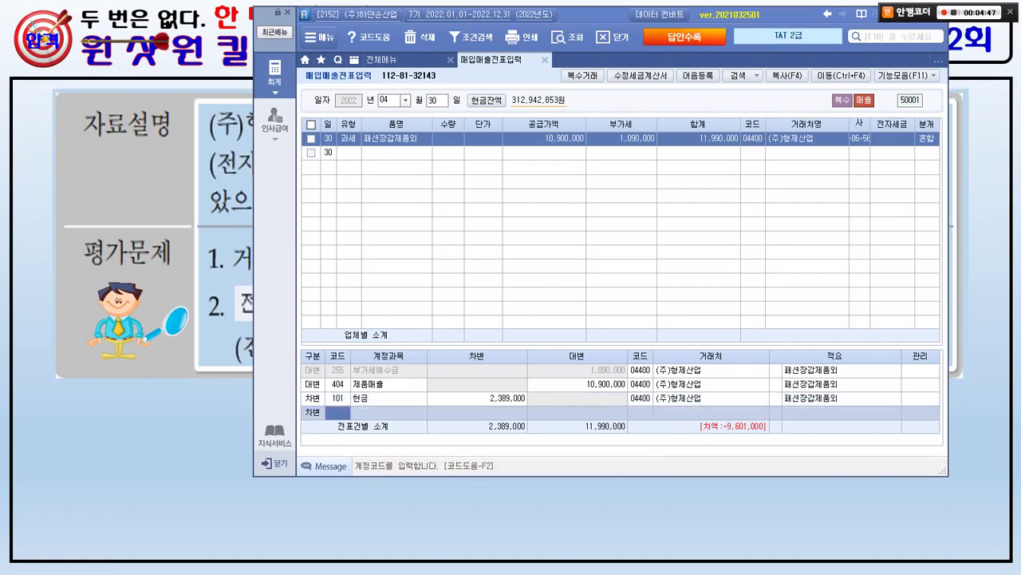
Fill the second debit line with account 108 외상매출금 and amount 9,601,000, completing the journal entry
type("108")
key("Return")
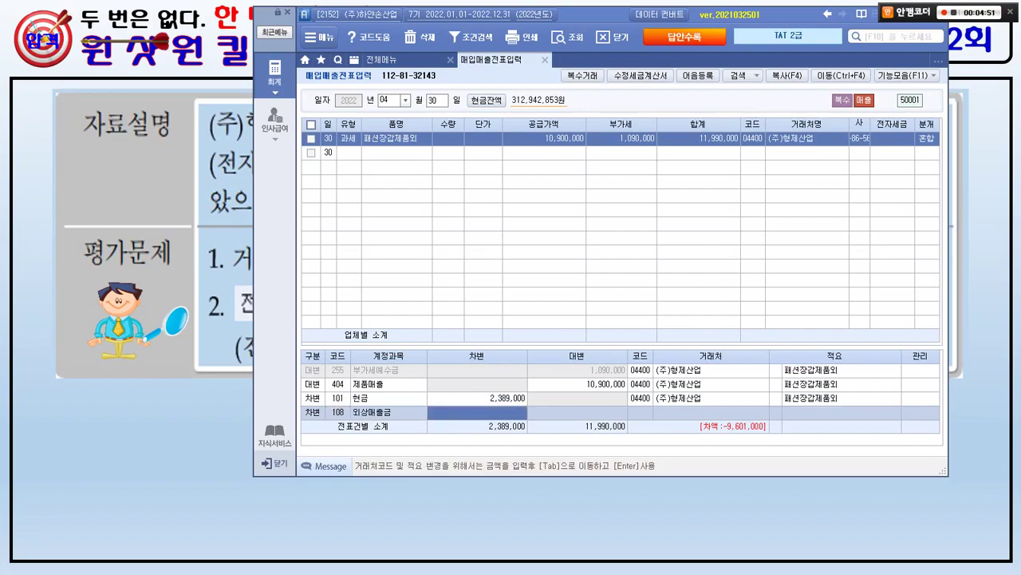
type("9")
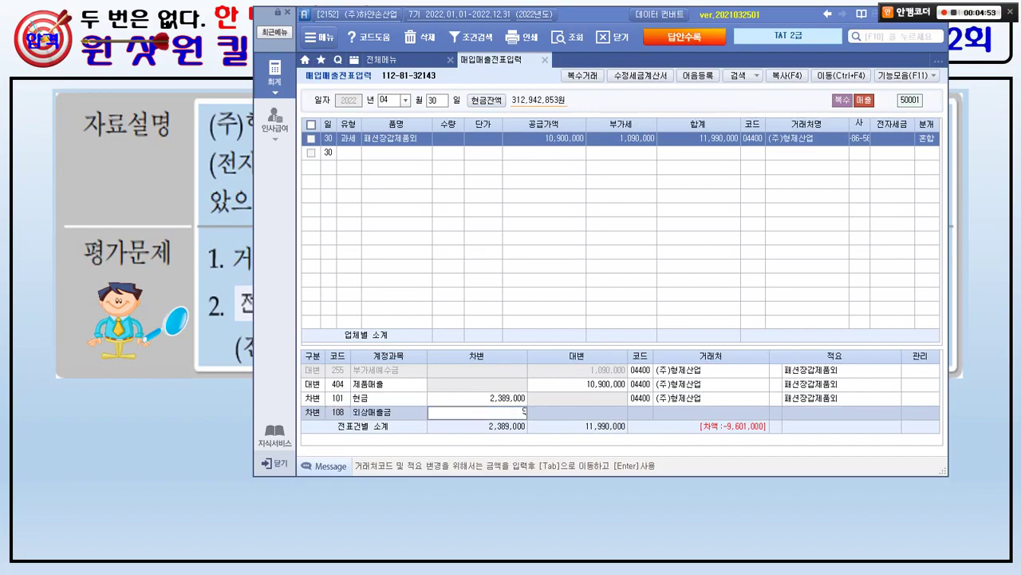
type(",601,000")
key("Return")
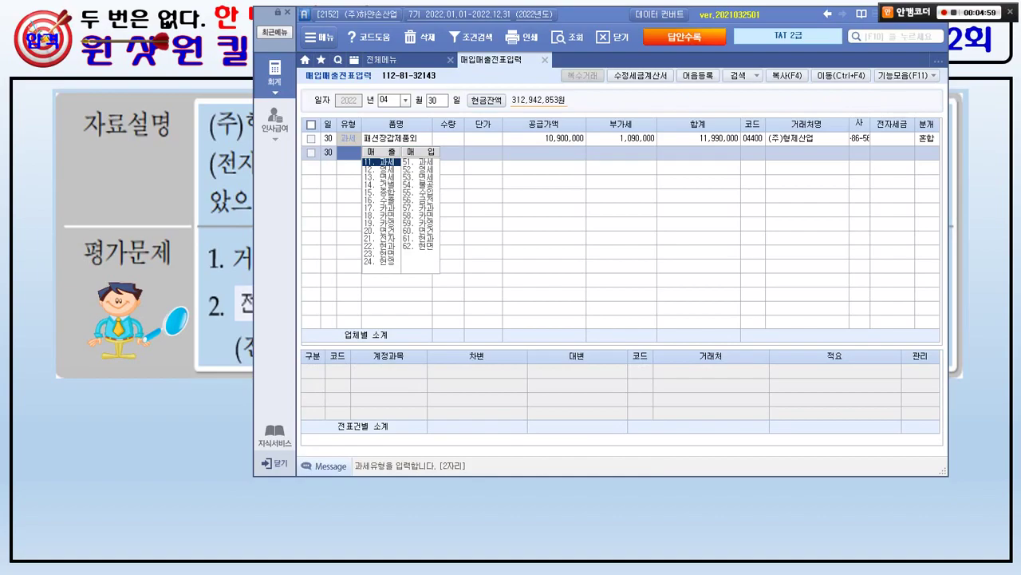
Select the April 30 sale again and review its journal lines
left_click(544, 138)
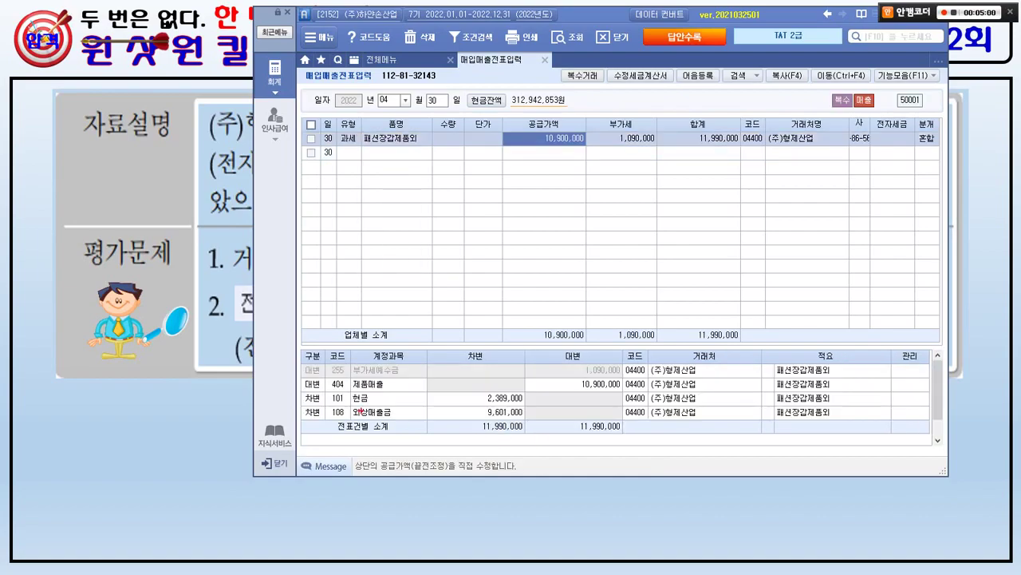
mouse_move(356, 404)
left_mouse_down()
mouse_move(699, 426)
mouse_move(645, 436)
mouse_move(679, 405)
mouse_move(674, 431)
left_mouse_up()
key("Escape")
Check the second task on the problem slide and open 전자세금계산서 발행 및 내역관리 from the full program list
left_click(381, 60)
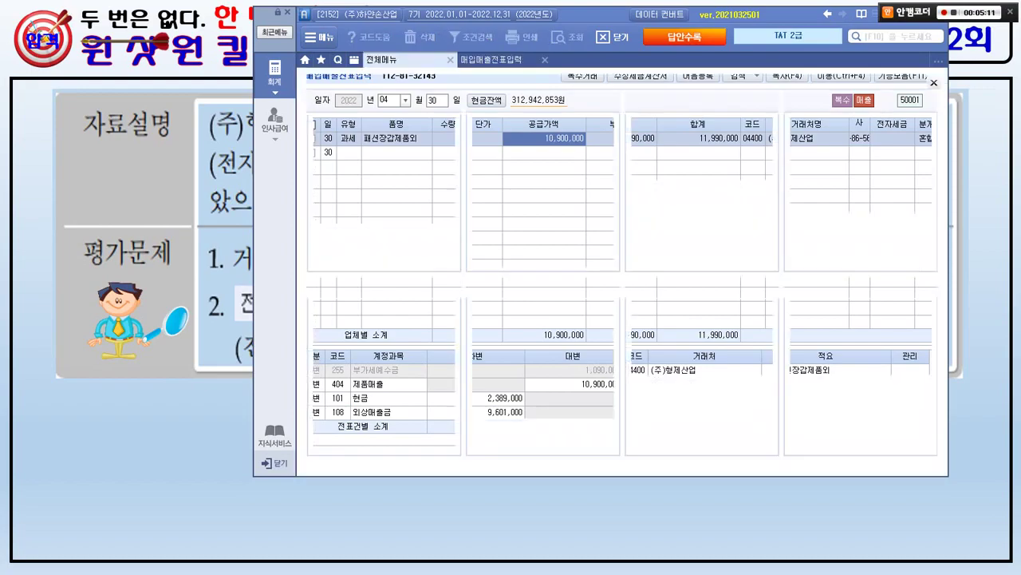
key("alt+Tab")
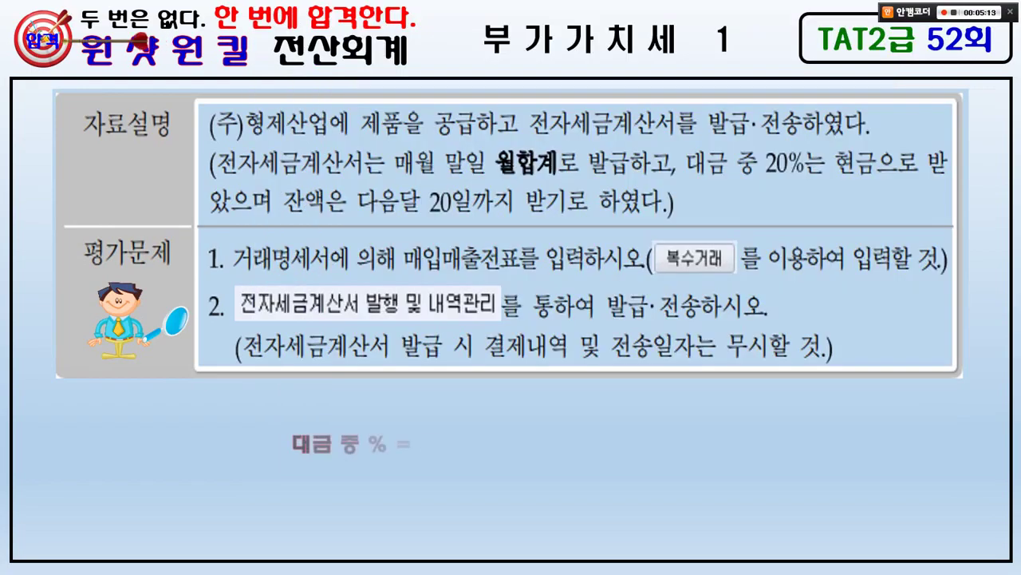
left_click_drag(207, 273, 959, 273)
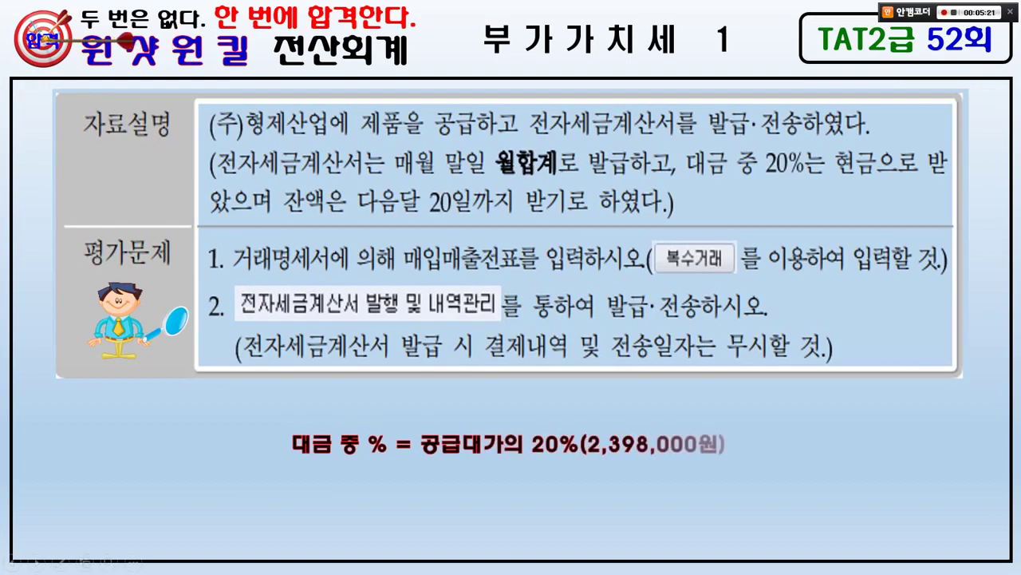
key("alt+Tab")
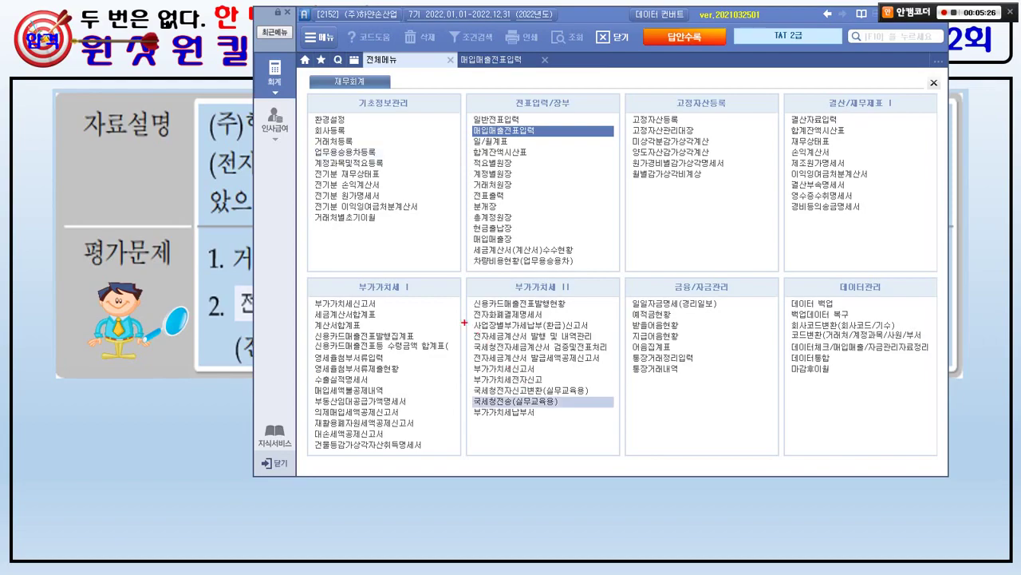
mouse_move(461, 330)
left_mouse_down()
mouse_move(606, 351)
mouse_move(612, 314)
left_mouse_up()
key("Escape")
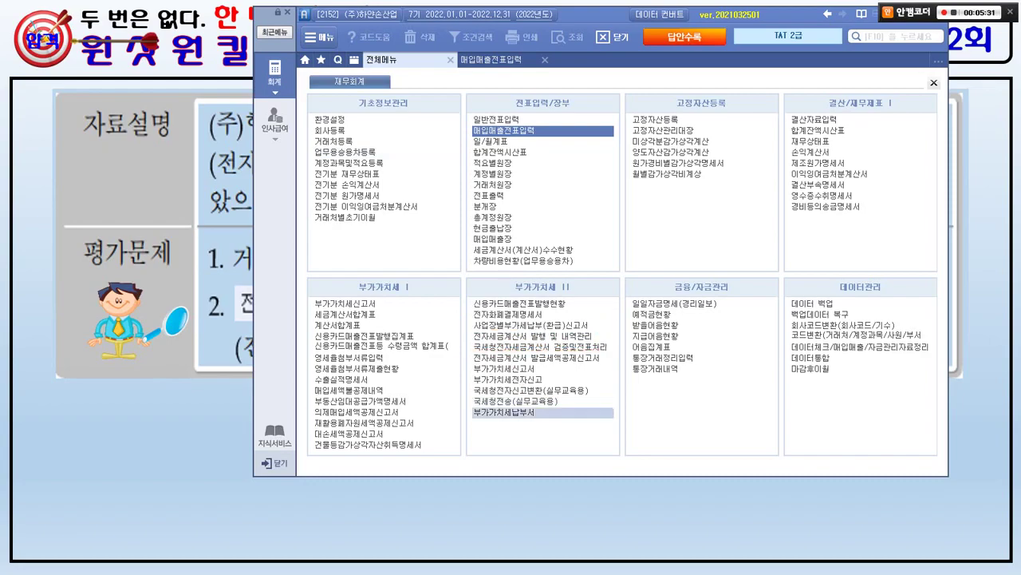
left_click(543, 336)
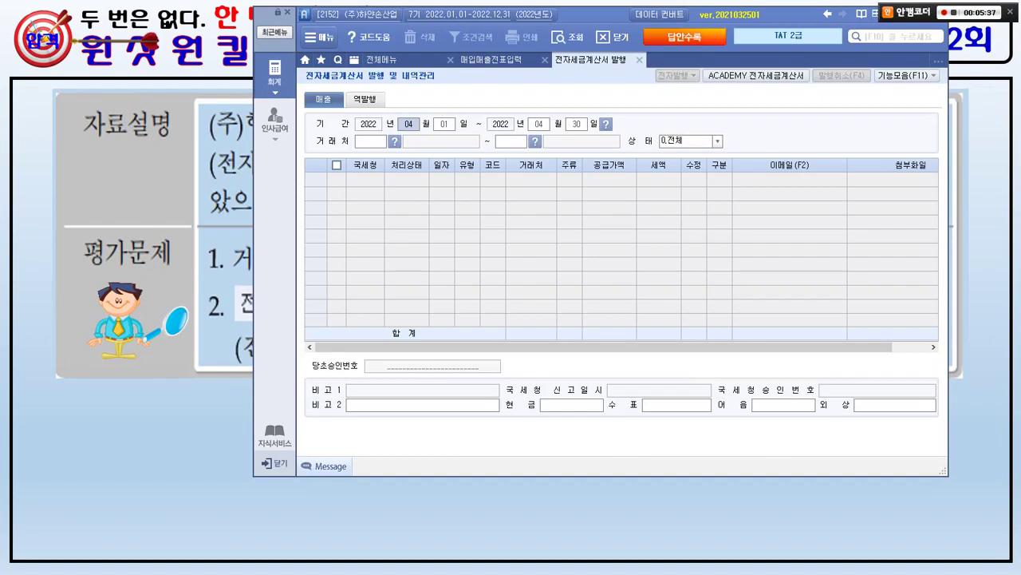
Query the sales tax invoices for 2022-04-30 through 2022-04-30, for all customers (처음 to 끝) and status 0.전체
left_click(445, 124)
type("30")
key("Return")
key("Return")
key("Return")
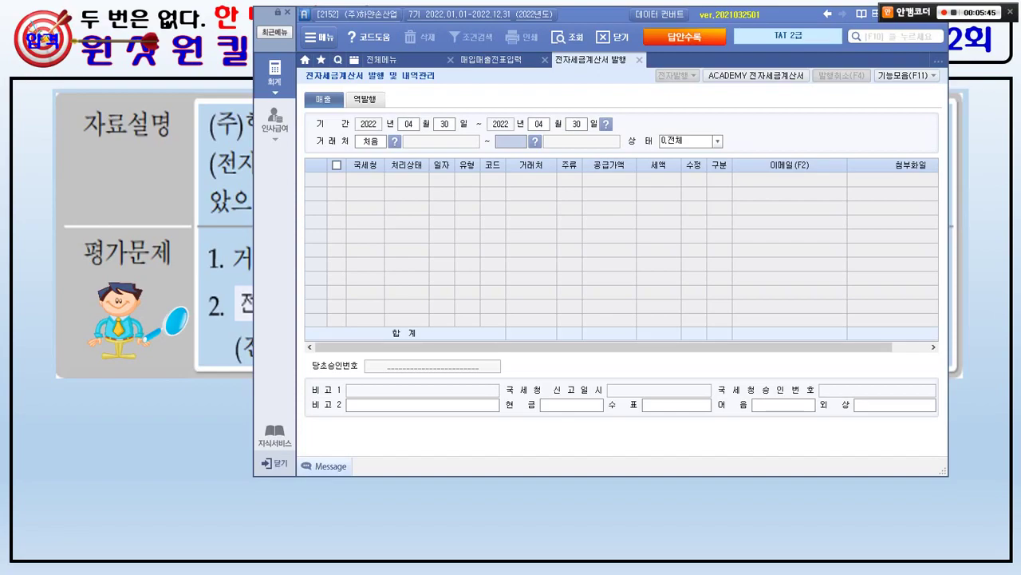
key("Return")
key("Return")
key("Return")
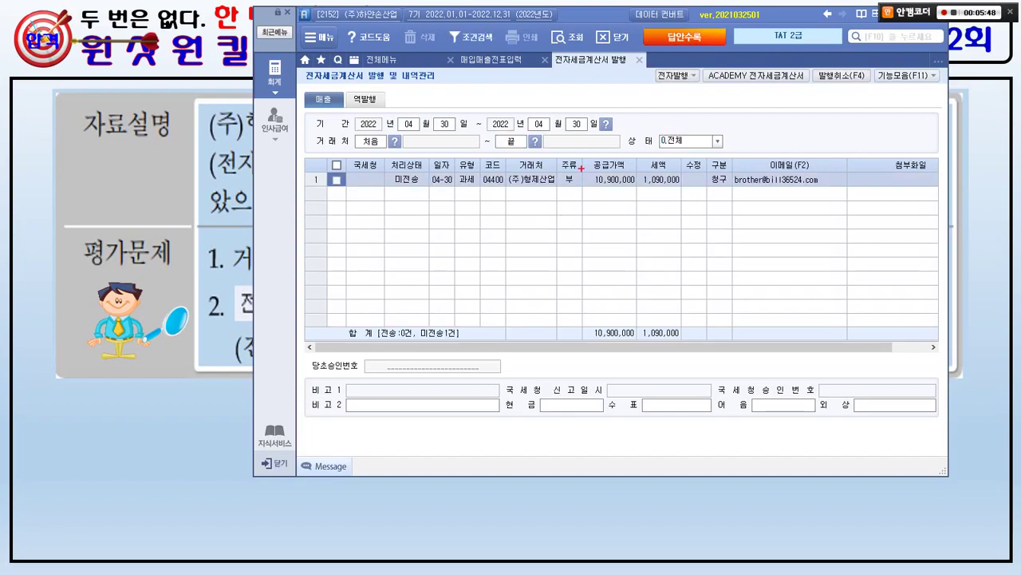
Mark the April 30 (주)형제산업 invoice for issuing
mouse_move(554, 183)
left_mouse_down()
mouse_move(522, 195)
mouse_move(549, 171)
mouse_move(678, 182)
mouse_move(588, 165)
left_mouse_up()
key("Escape")
left_click(336, 180)
mouse_move(688, 92)
left_mouse_down()
mouse_move(660, 97)
mouse_move(649, 61)
left_mouse_up()
left_click_drag(688, 93, 693, 72)
mouse_move(768, 103)
left_mouse_down()
mouse_move(748, 105)
mouse_move(753, 58)
mouse_move(774, 96)
left_mouse_up()
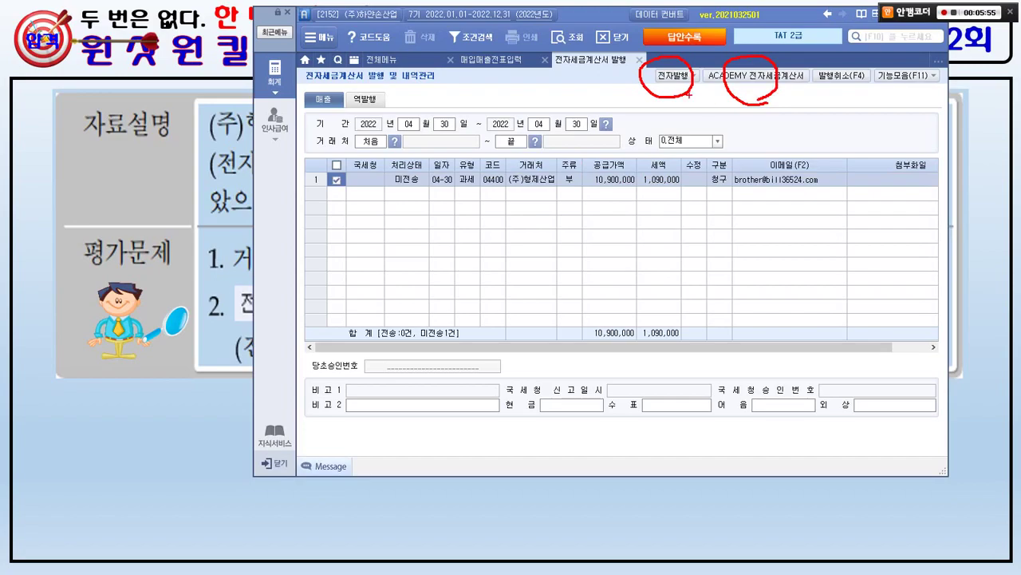
left_click_drag(669, 71, 658, 89)
mouse_move(739, 80)
left_mouse_down()
mouse_move(750, 73)
mouse_move(771, 87)
left_mouse_up()
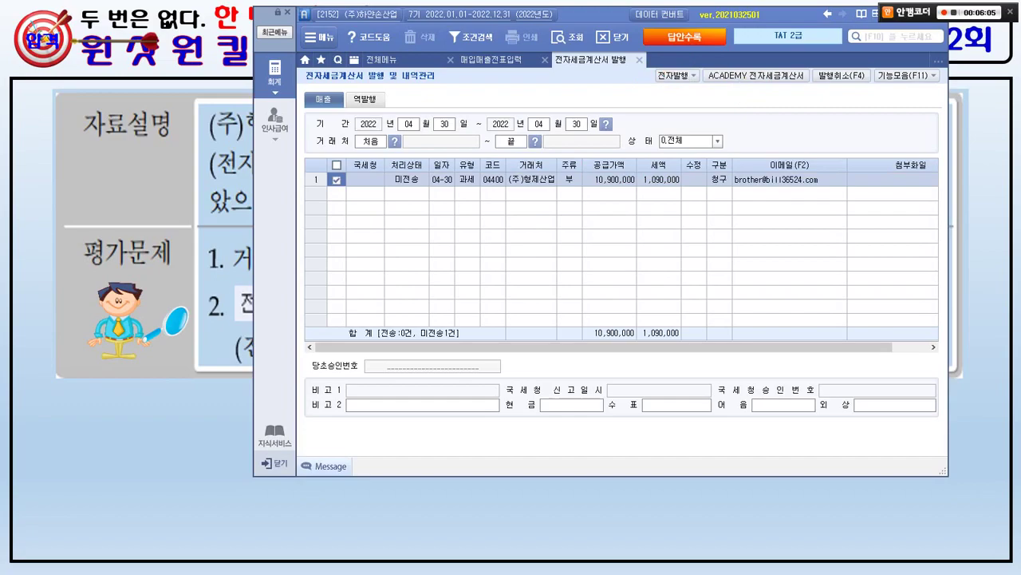
Start the electronic issue (전자발행) of the marked invoice and accept the login with the prefilled ID and password
left_click(677, 75)
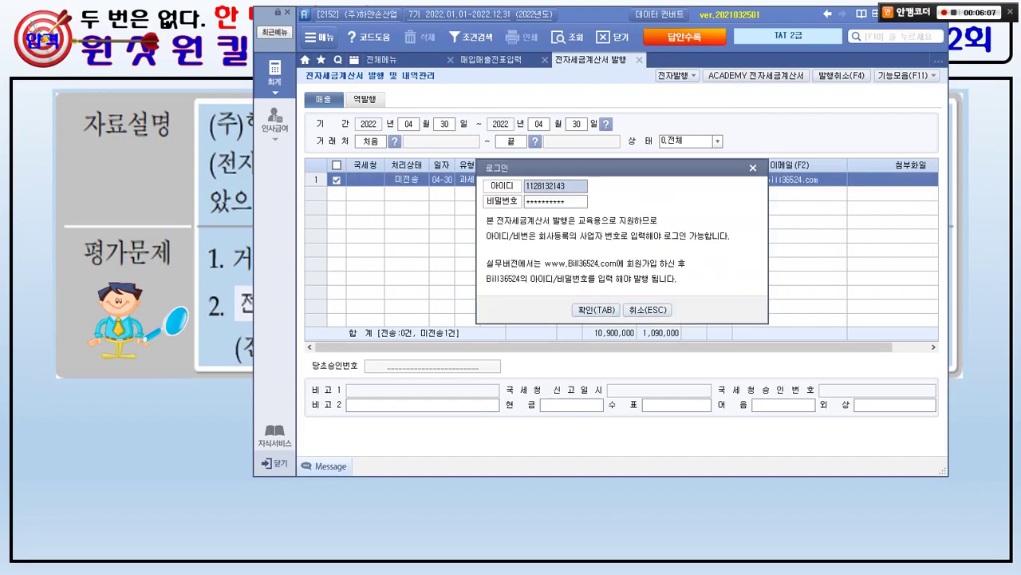
left_click_drag(473, 172, 619, 223)
mouse_move(590, 170)
left_mouse_down()
mouse_move(607, 166)
mouse_move(622, 183)
left_mouse_up()
key("Tab")
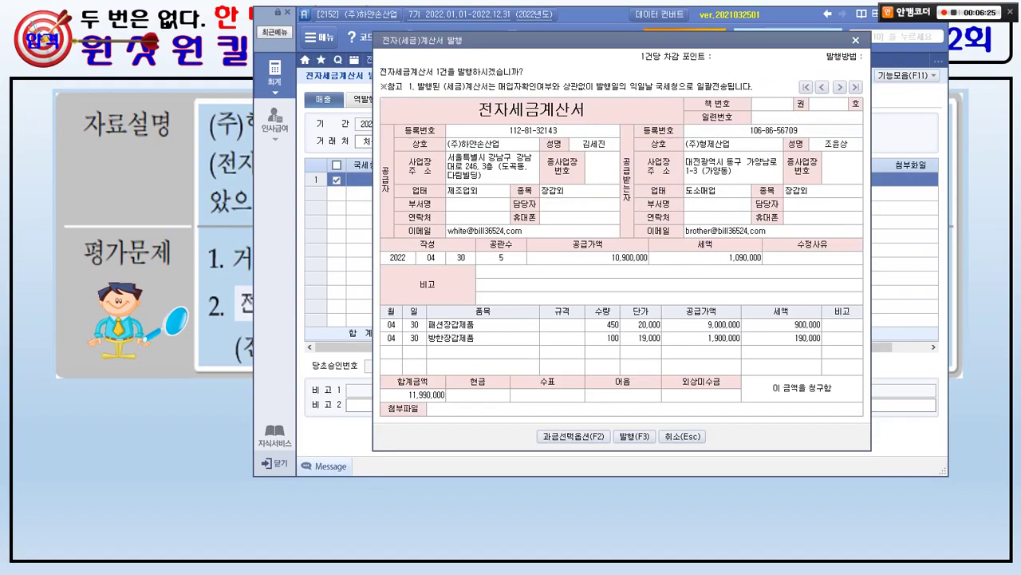
mouse_move(644, 457)
left_mouse_down()
mouse_move(651, 422)
mouse_move(653, 441)
left_mouse_up()
left_click_drag(425, 133, 510, 157)
left_click_drag(645, 133, 647, 158)
mouse_move(476, 96)
left_mouse_down()
mouse_move(612, 126)
mouse_move(587, 164)
left_mouse_up()
mouse_move(644, 100)
left_mouse_down()
mouse_move(655, 107)
mouse_move(646, 115)
left_mouse_up()
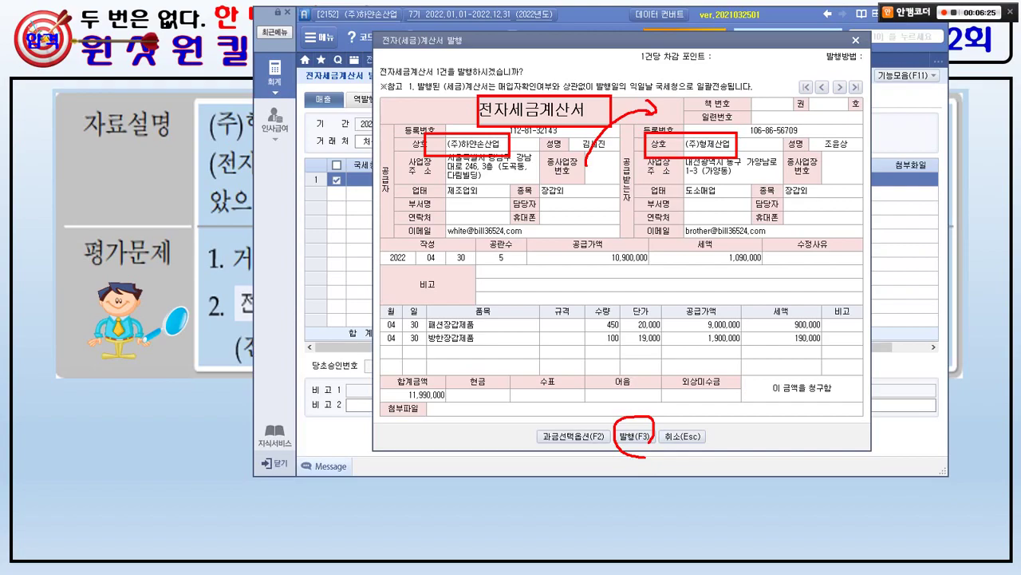
left_click_drag(379, 313, 829, 352)
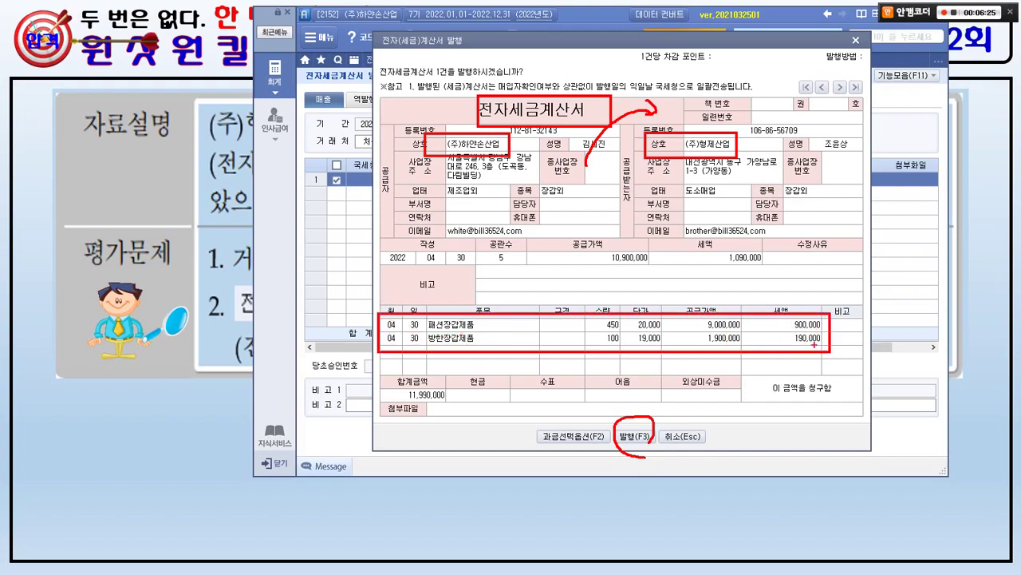
left_click_drag(571, 235, 767, 272)
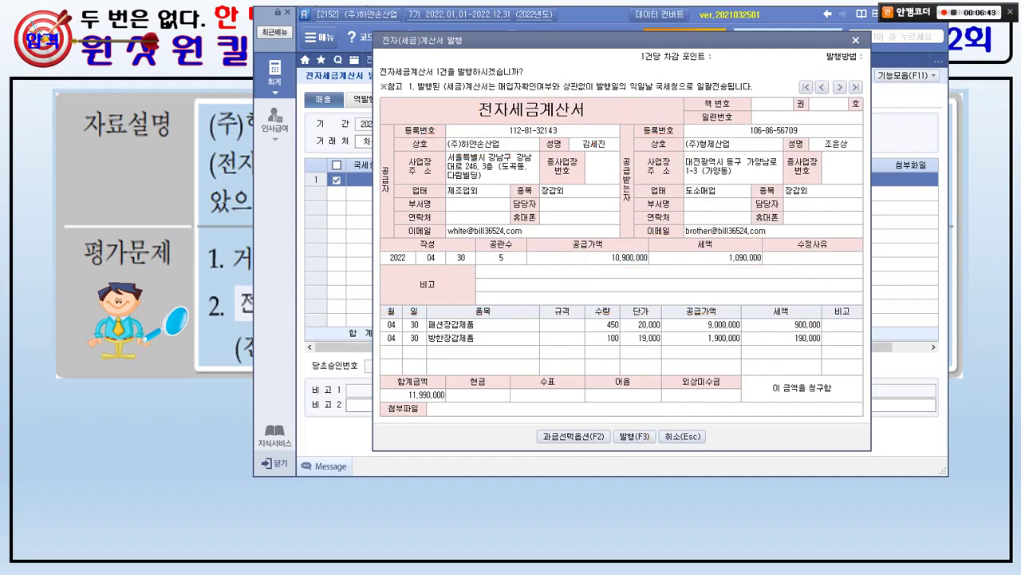
left_click_drag(636, 221, 785, 243)
mouse_move(664, 132)
left_mouse_down()
mouse_move(746, 156)
mouse_move(613, 147)
mouse_move(604, 234)
mouse_move(630, 234)
left_mouse_up()
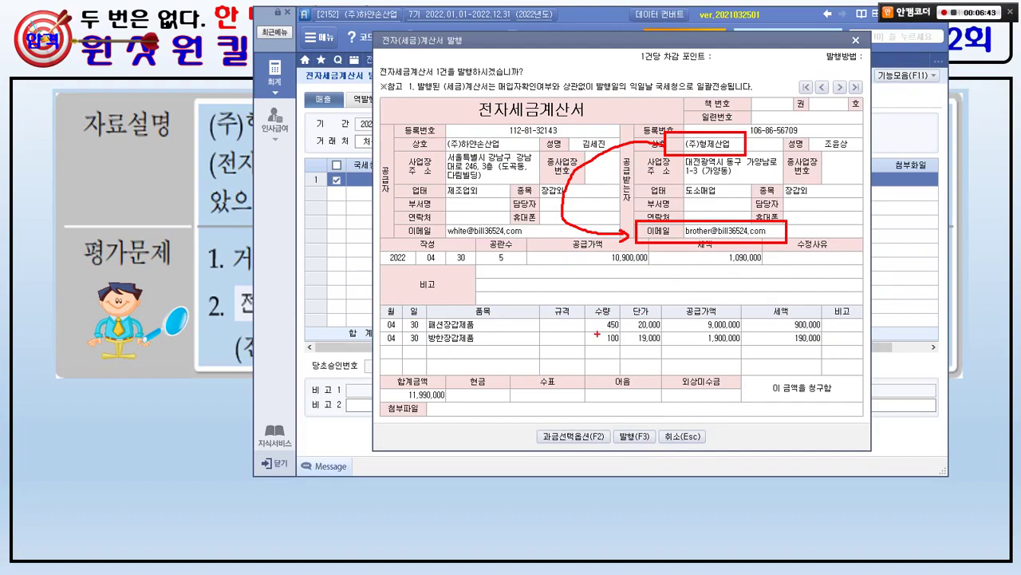
mouse_move(590, 345)
left_mouse_down()
mouse_move(691, 351)
mouse_move(726, 240)
mouse_move(744, 263)
left_mouse_up()
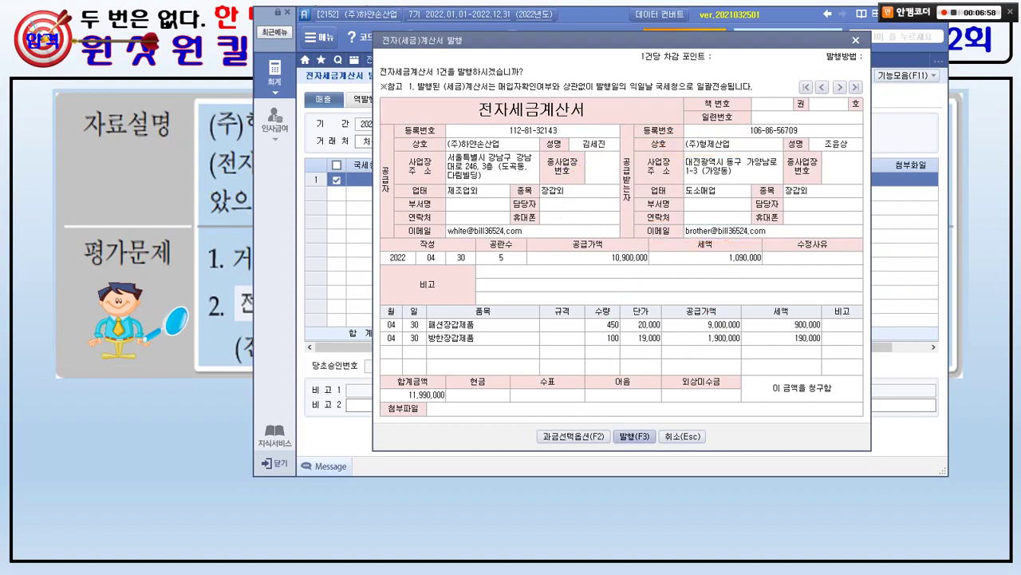
Issue the previewed April 30 tax invoice for (주)형제산업 and confirm the issue
left_click(633, 436)
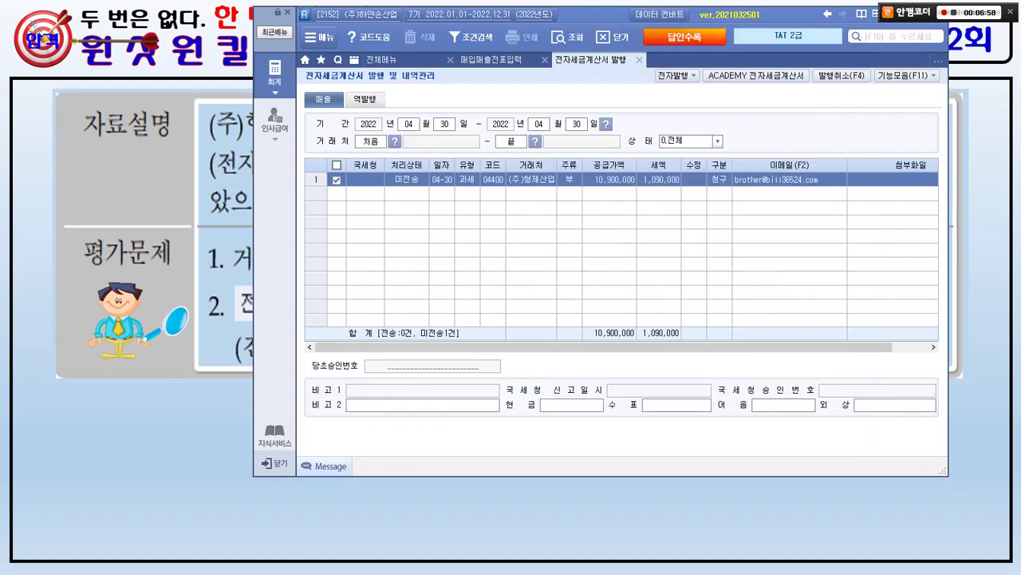
key("Return")
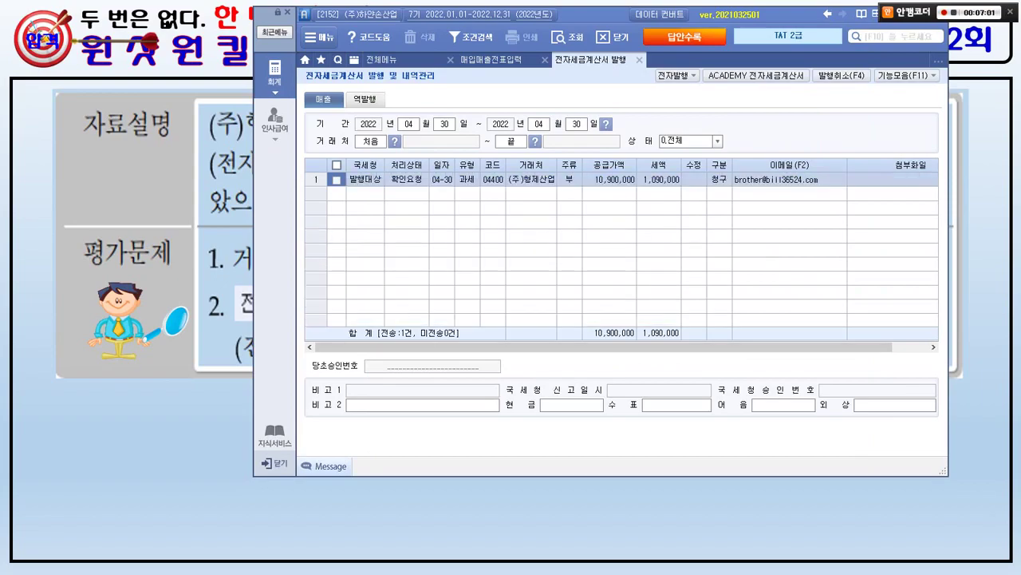
Open the ACADEMY 전자세금계산서 site and log in with the prefilled ID and password
left_click(756, 75)
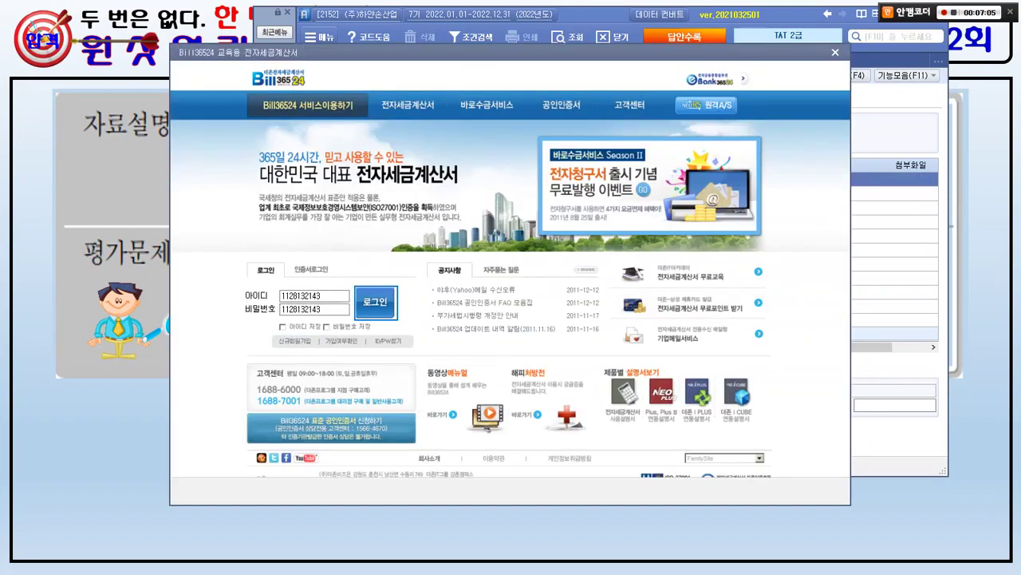
left_click_drag(265, 277, 344, 342)
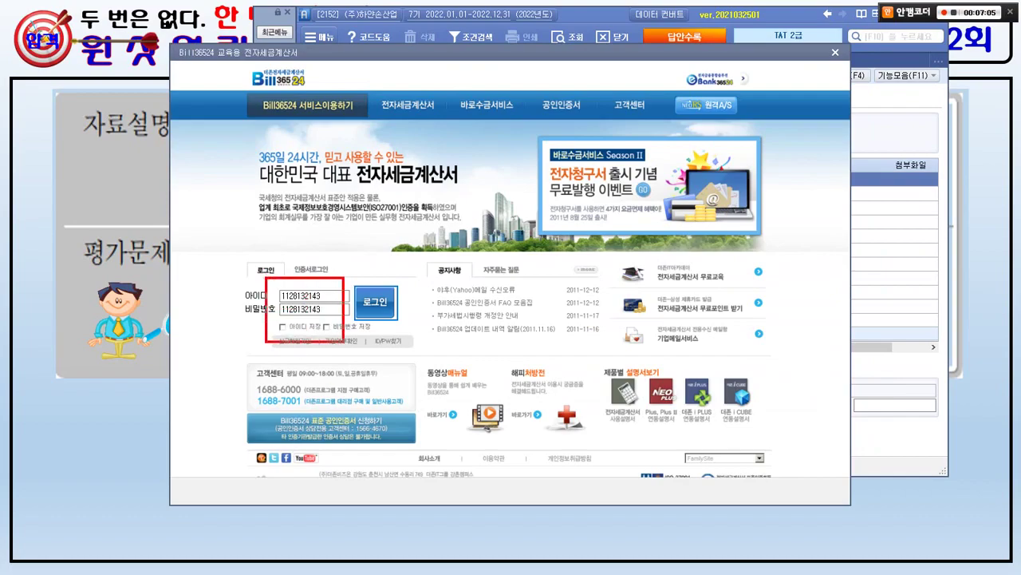
key("Escape")
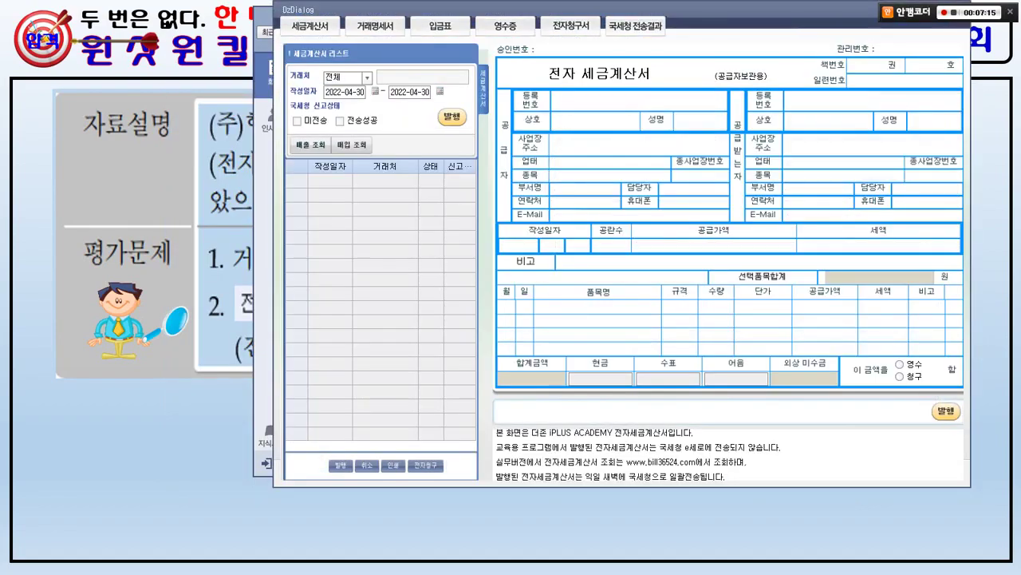
Query the sales invoices dated 2022-04-30 on the site and issue the (주)형제산업 invoice
mouse_move(323, 171)
left_mouse_down()
mouse_move(289, 163)
mouse_move(323, 128)
left_mouse_up()
left_click(310, 144)
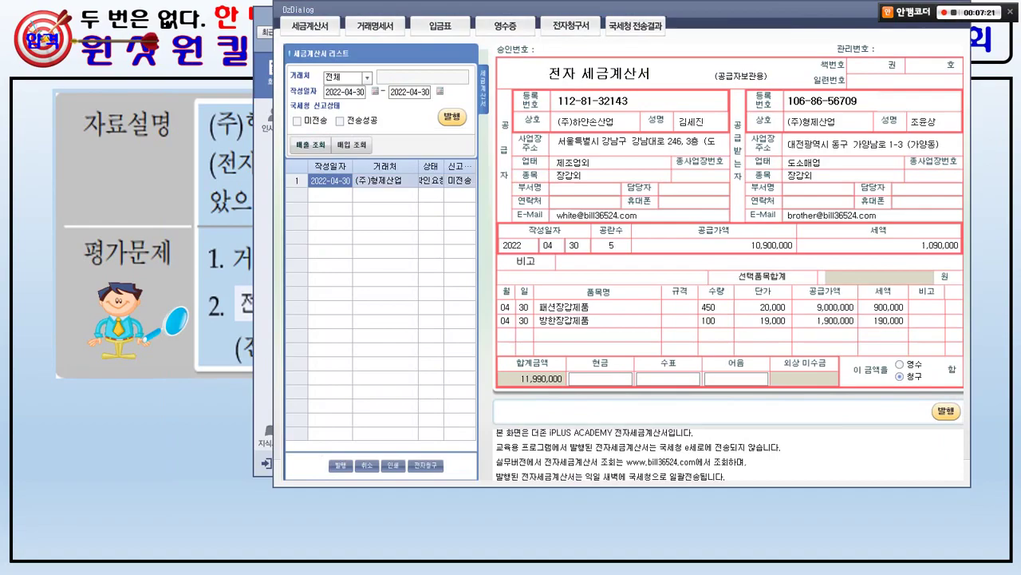
mouse_move(483, 196)
left_mouse_down()
mouse_move(444, 176)
mouse_move(474, 186)
left_mouse_up()
key("Return")
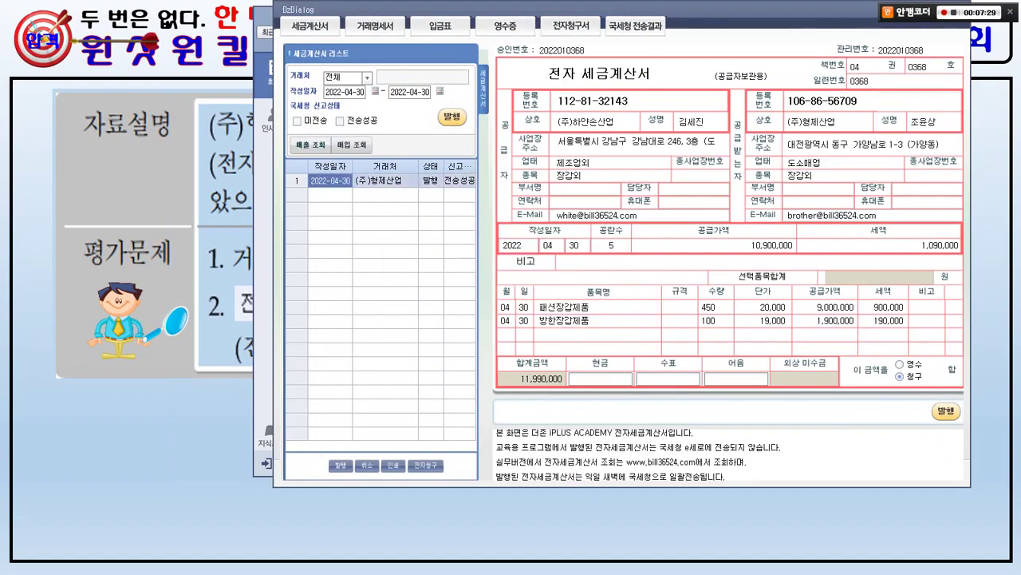
Close the invoice site and 전자세금계산서 발행 screen and check the April 30 voucher's electronic invoice status
key("Escape")
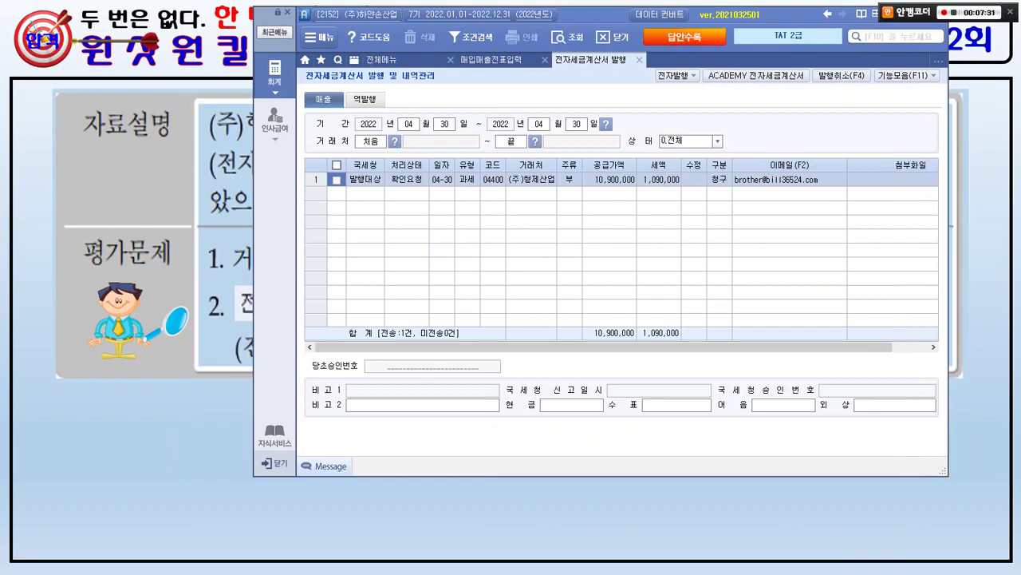
left_click(639, 60)
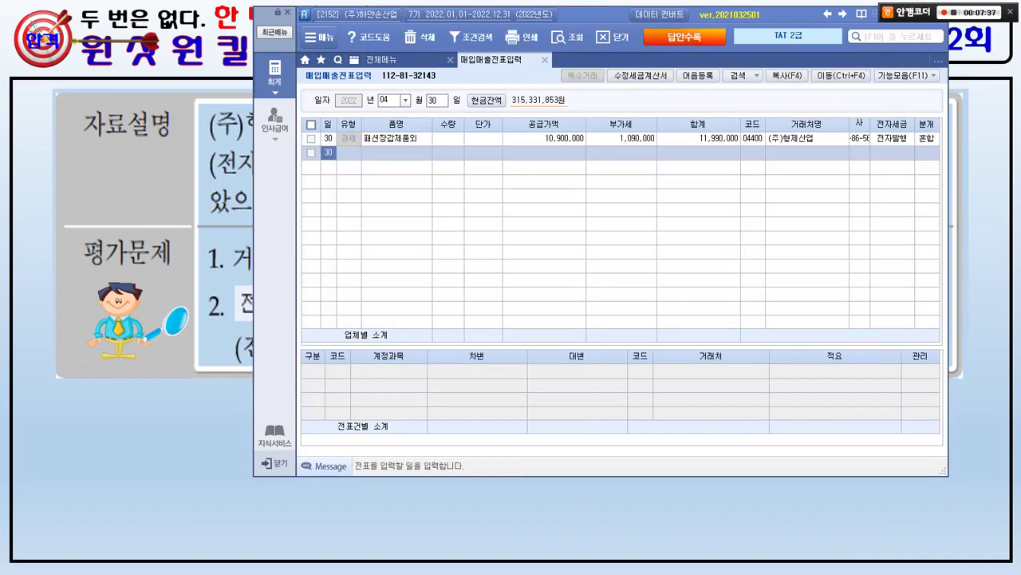
left_click_drag(852, 117, 921, 160)
mouse_move(893, 112)
left_mouse_down()
mouse_move(900, 125)
mouse_move(918, 101)
left_mouse_up()
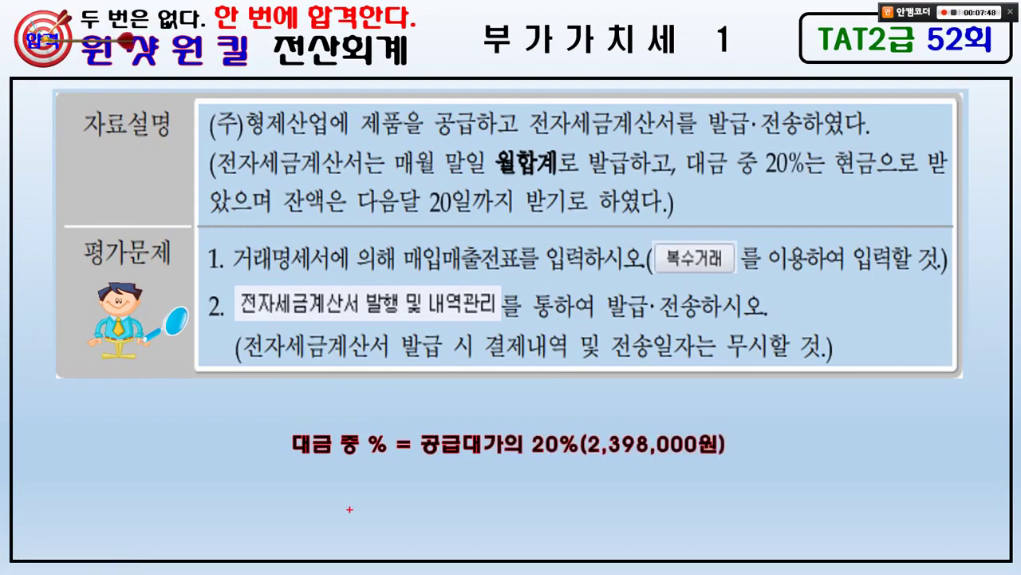
left_click_drag(283, 417, 378, 473)
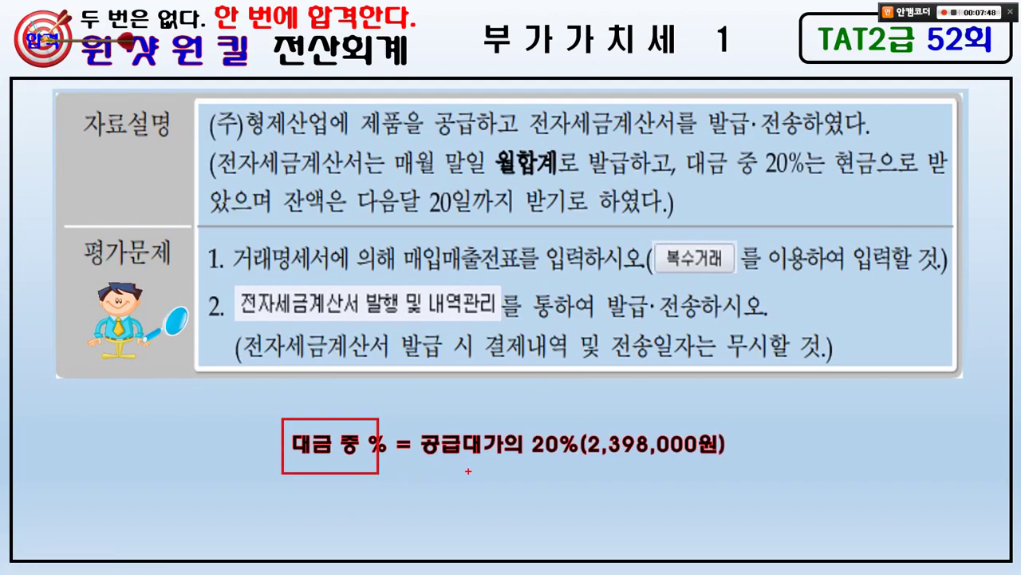
mouse_move(502, 464)
left_mouse_down()
mouse_move(494, 471)
mouse_move(418, 446)
mouse_move(515, 435)
mouse_move(509, 460)
left_mouse_up()
left_click_drag(688, 139, 835, 181)
mouse_move(757, 116)
left_mouse_down()
mouse_move(794, 121)
mouse_move(781, 110)
left_mouse_up()
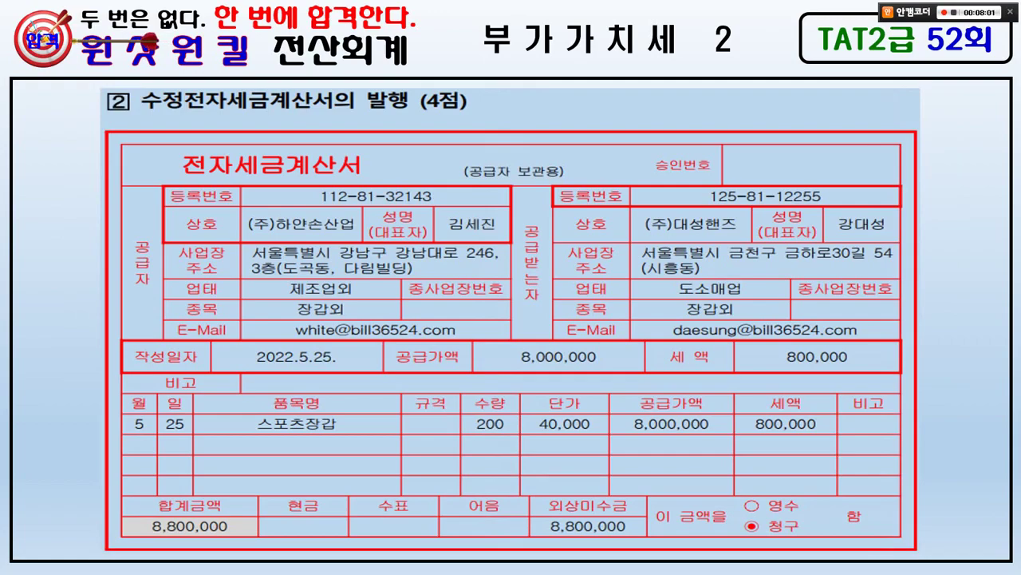
left_click_drag(144, 118, 433, 112)
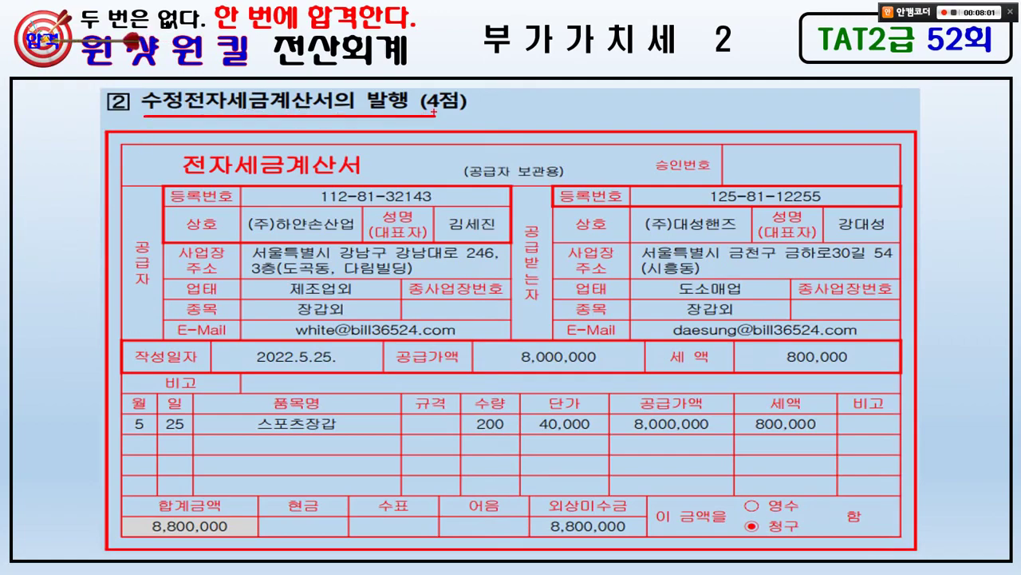
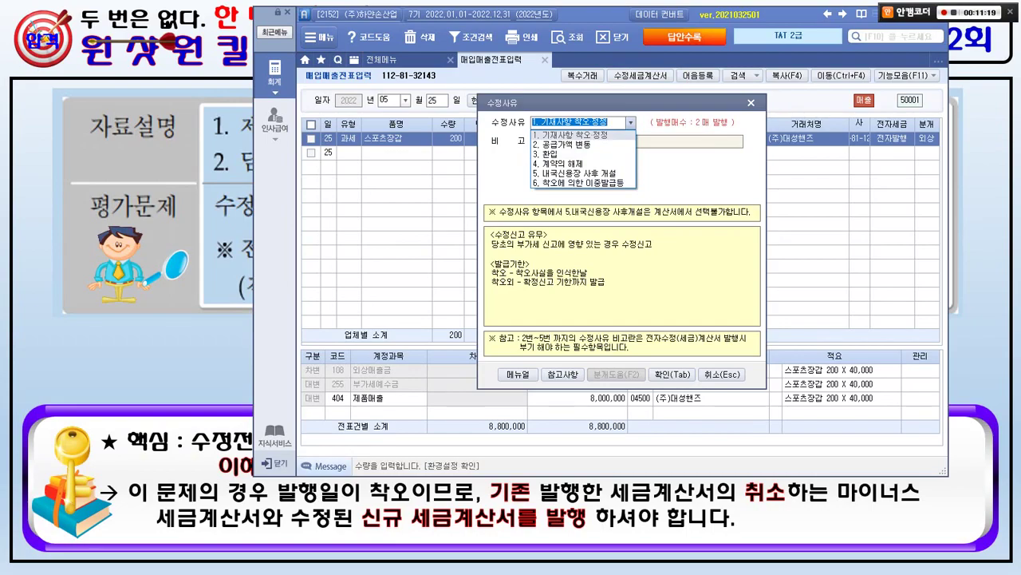
Set the correction reason to 1. 기재사항 착오·정정 with error item 2. 작성년월일 and confirm it
key("Return")
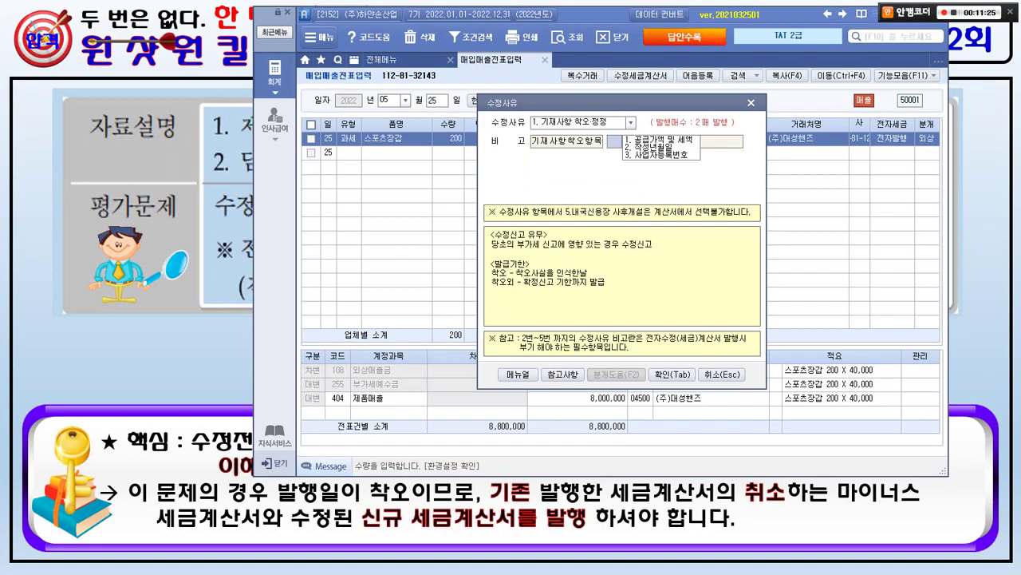
type("2")
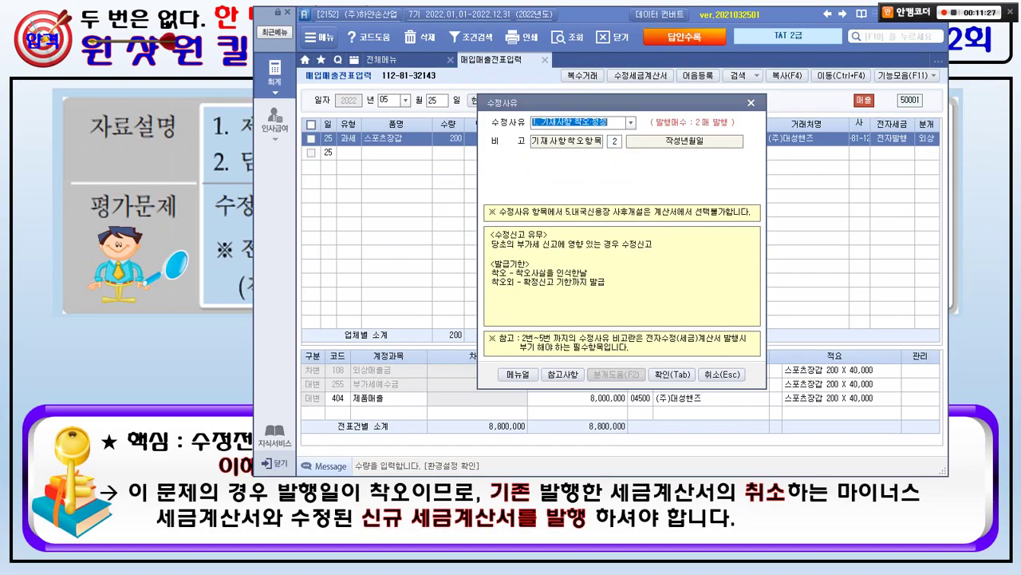
key("Tab")
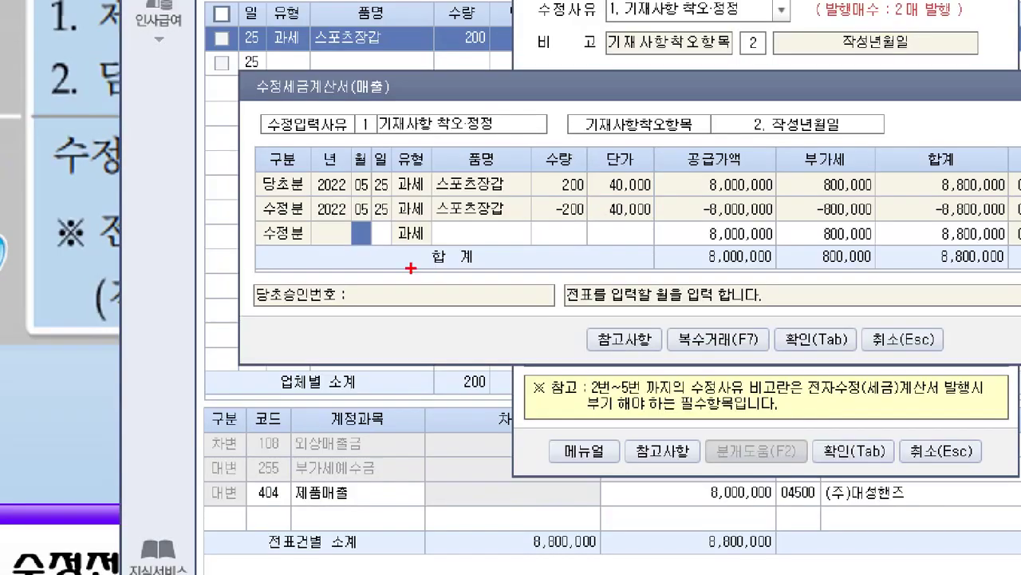
mouse_move(398, 256)
left_mouse_down()
mouse_move(332, 245)
mouse_move(378, 193)
mouse_move(421, 243)
mouse_move(399, 254)
left_mouse_up()
left_click_drag(390, 193, 422, 178)
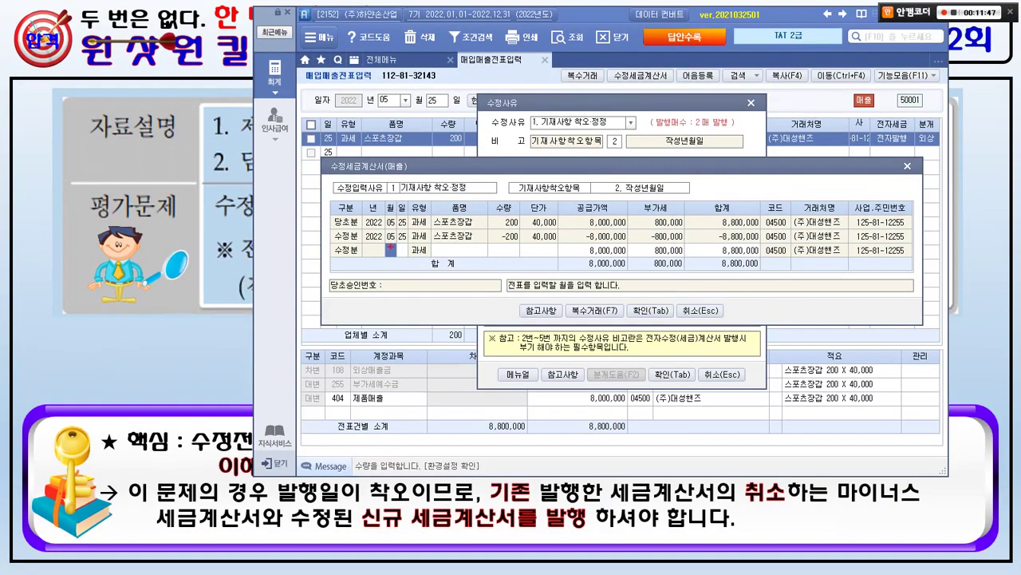
left_click_drag(330, 231, 718, 227)
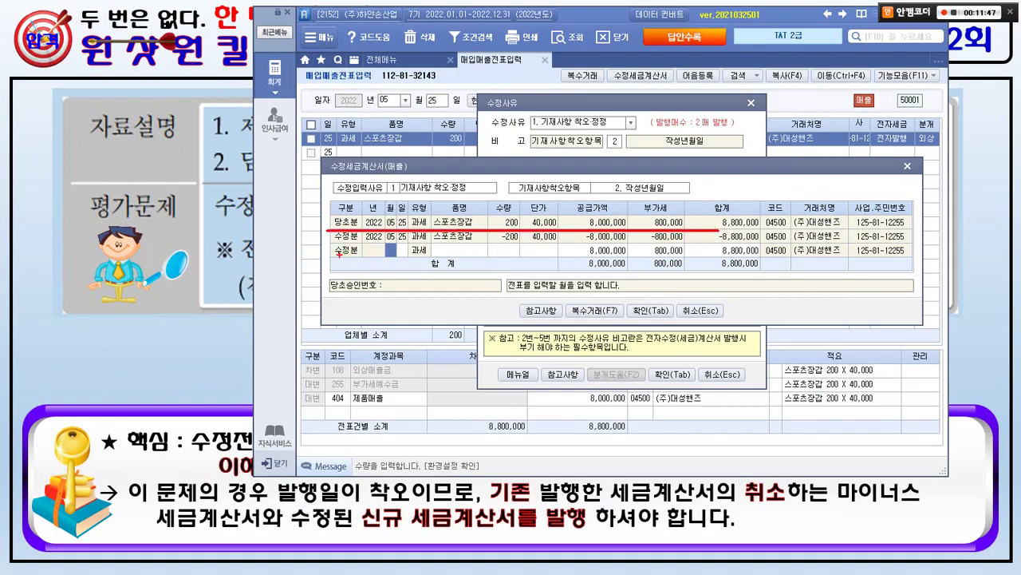
left_click_drag(330, 245, 781, 244)
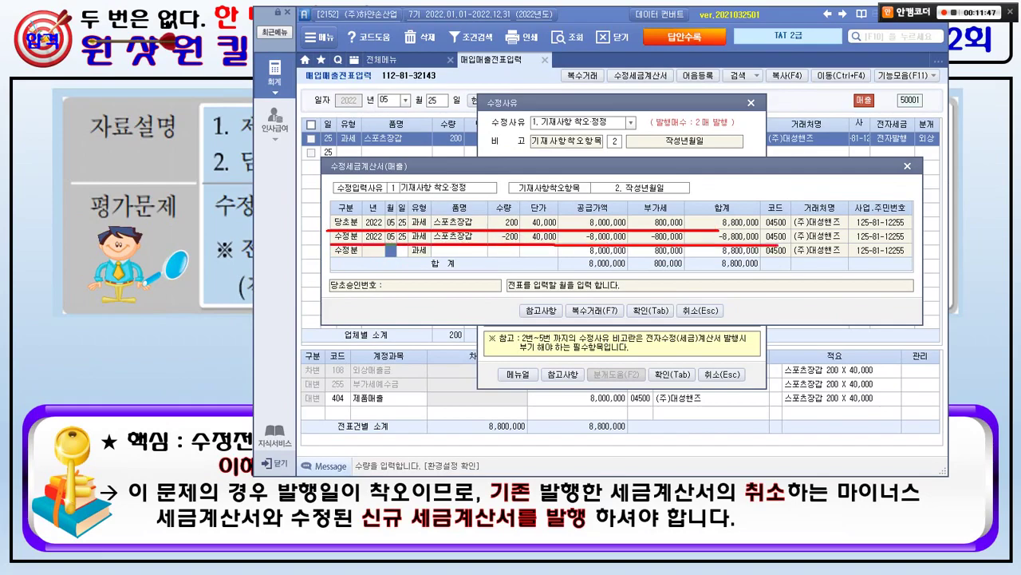
mouse_move(744, 205)
left_mouse_down()
mouse_move(767, 206)
mouse_move(750, 214)
mouse_move(758, 185)
mouse_move(770, 209)
left_mouse_up()
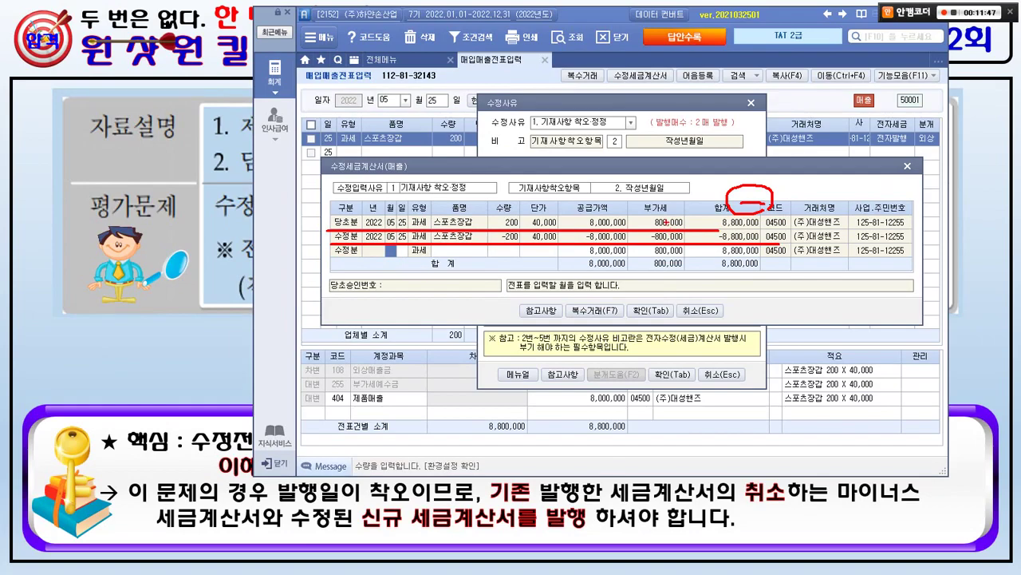
mouse_move(422, 274)
left_mouse_down()
mouse_move(429, 265)
mouse_move(434, 290)
mouse_move(447, 273)
mouse_move(430, 308)
left_mouse_up()
mouse_move(479, 285)
left_mouse_down()
mouse_move(495, 292)
mouse_move(477, 306)
mouse_move(519, 292)
left_mouse_up()
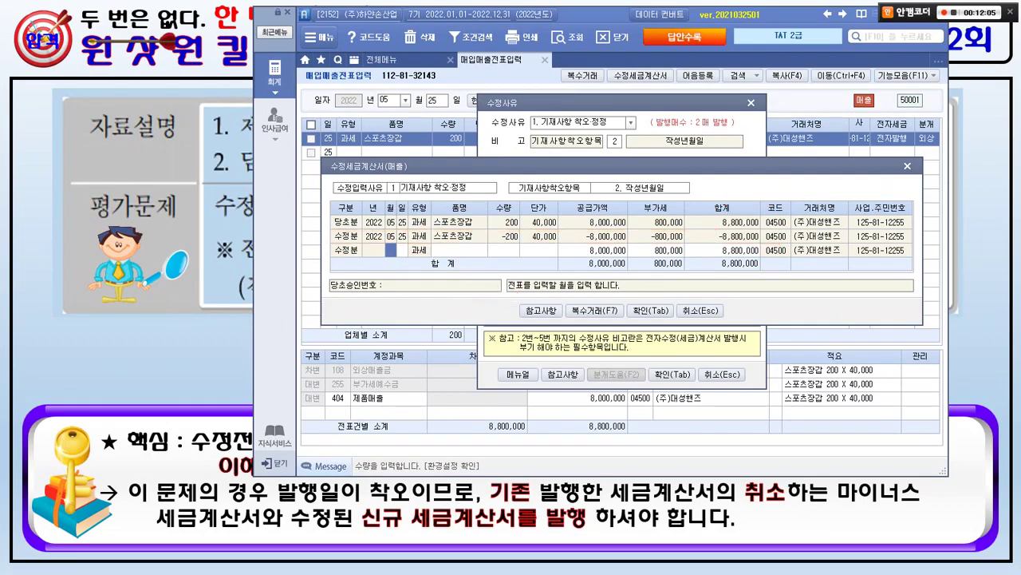
Date the blank 수정분 row of the revised sales tax invoice May 30 (05/30)
type("05")
key("Return")
type("30")
key("Return")
key("Return")
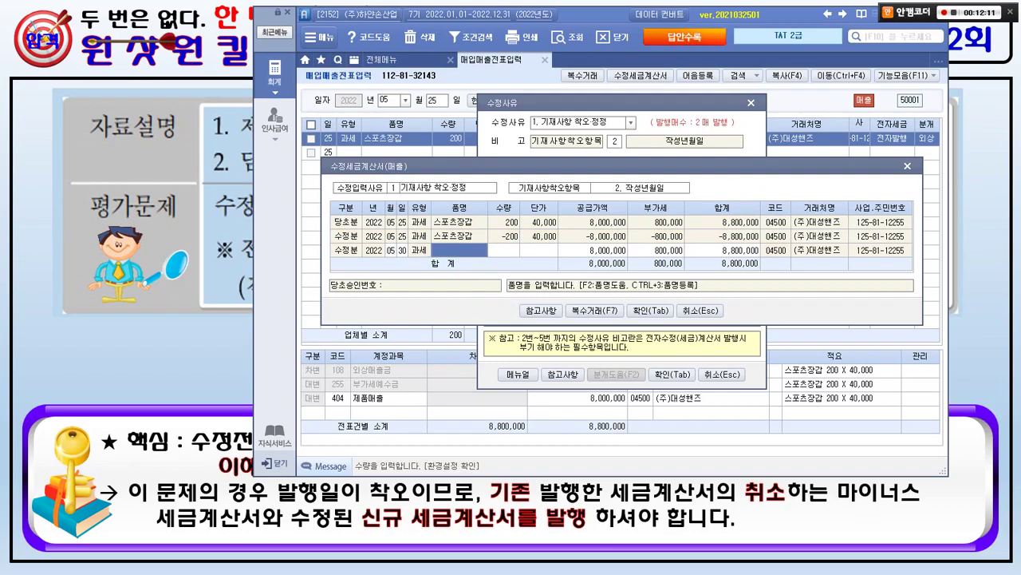
Fill the new 수정분 row with item 스포츠장갑, quantity 200 and unit price 40,000, and confirm the revised invoices
type("ㅌ")
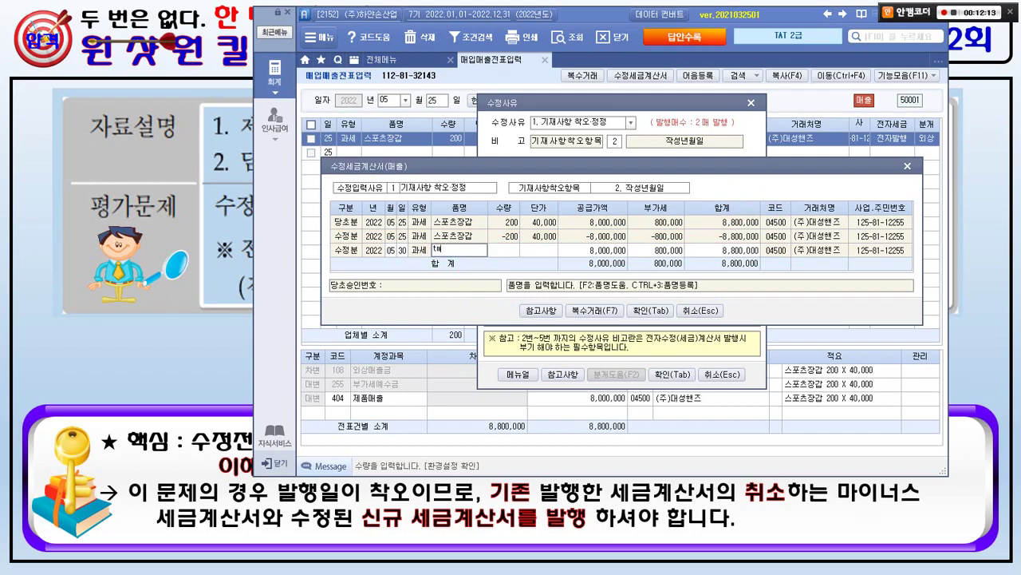
key("BackSpace")
type("스포츠자")
type("갑")
key("Return")
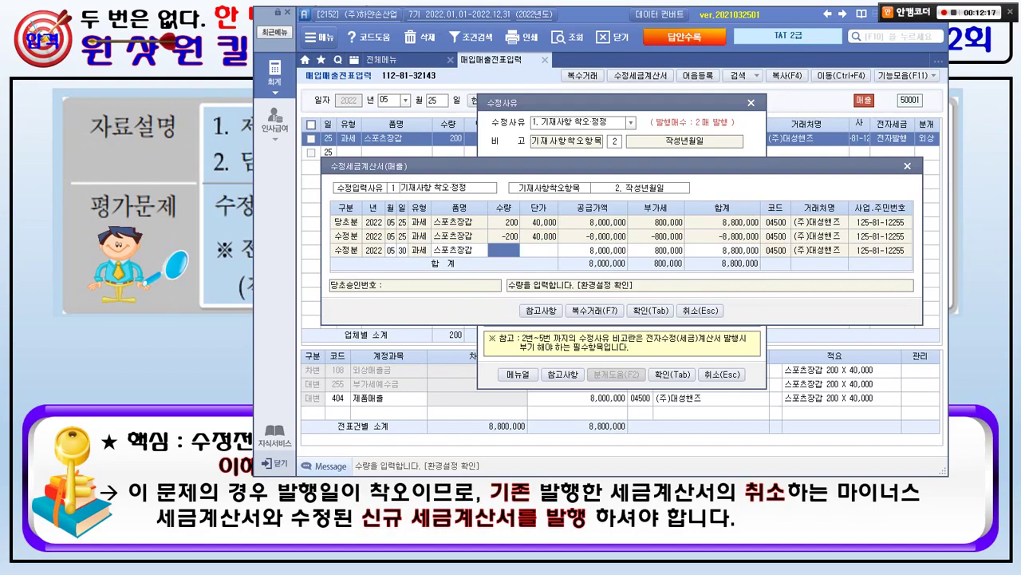
type("200")
key("Return")
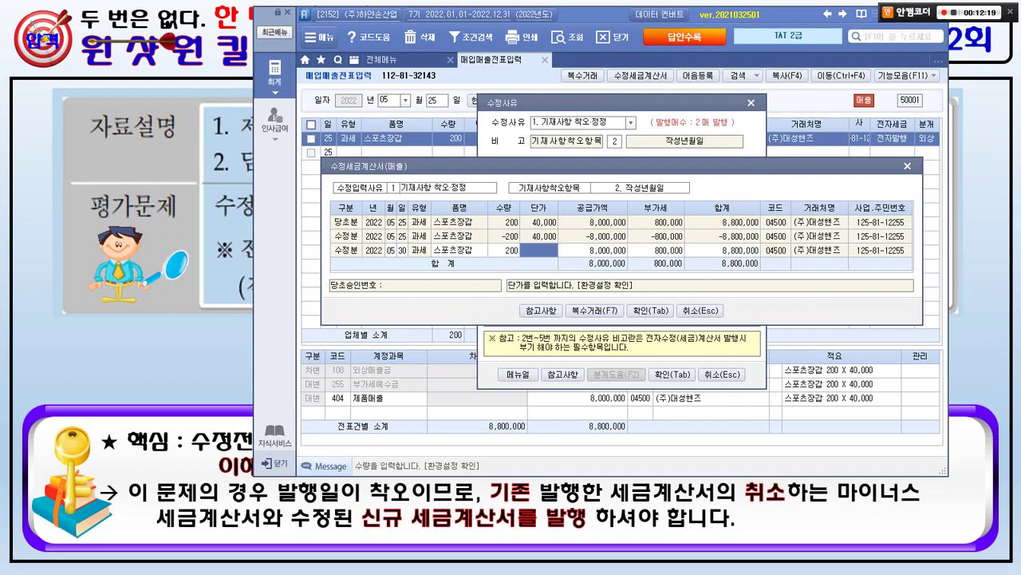
type("400000")
key("Return")
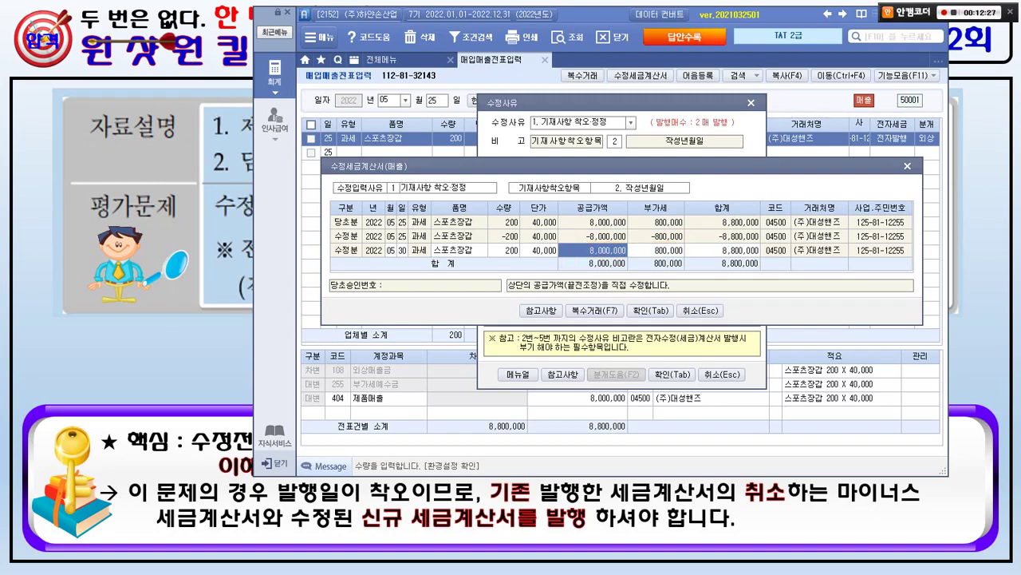
left_click(648, 310)
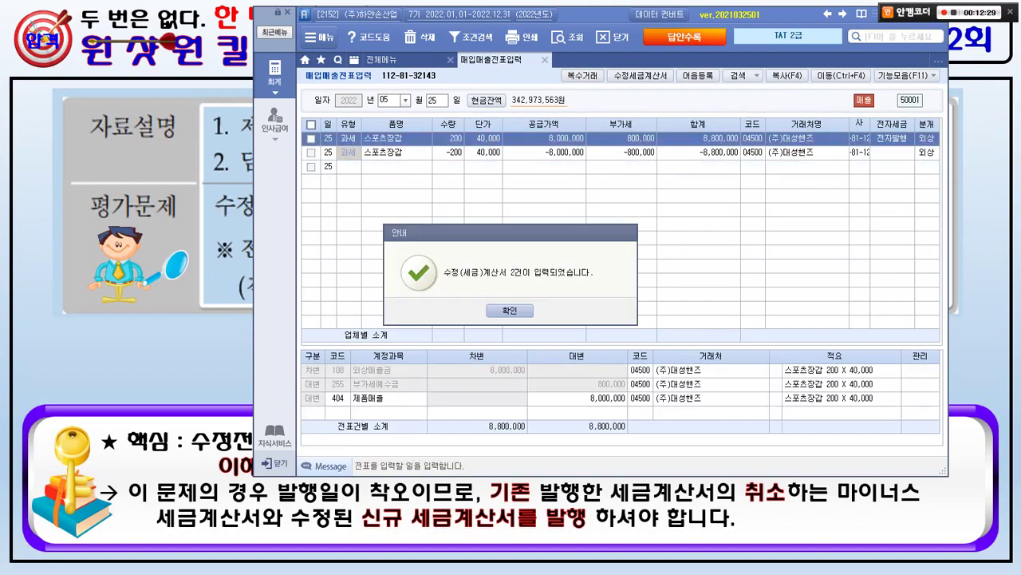
key("Return")
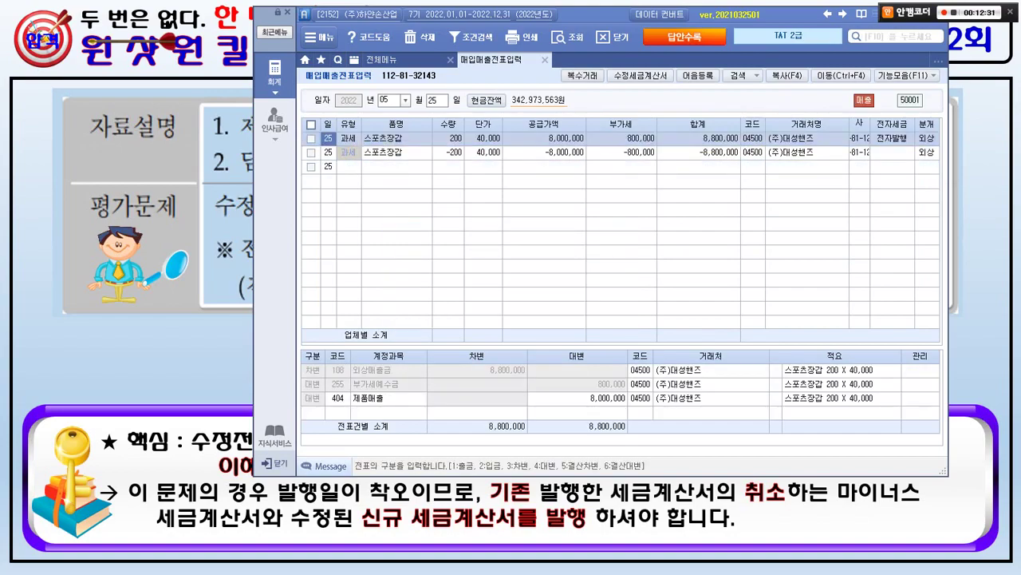
Look up the May 30 vouchers in 매입매출전표입력 and view the 스포츠장갑 entry's journal details
mouse_move(558, 169)
left_mouse_down()
mouse_move(567, 166)
mouse_move(530, 152)
mouse_move(574, 166)
left_mouse_up()
mouse_move(904, 164)
left_mouse_down()
mouse_move(888, 165)
mouse_move(881, 142)
mouse_move(898, 154)
mouse_move(888, 161)
left_mouse_up()
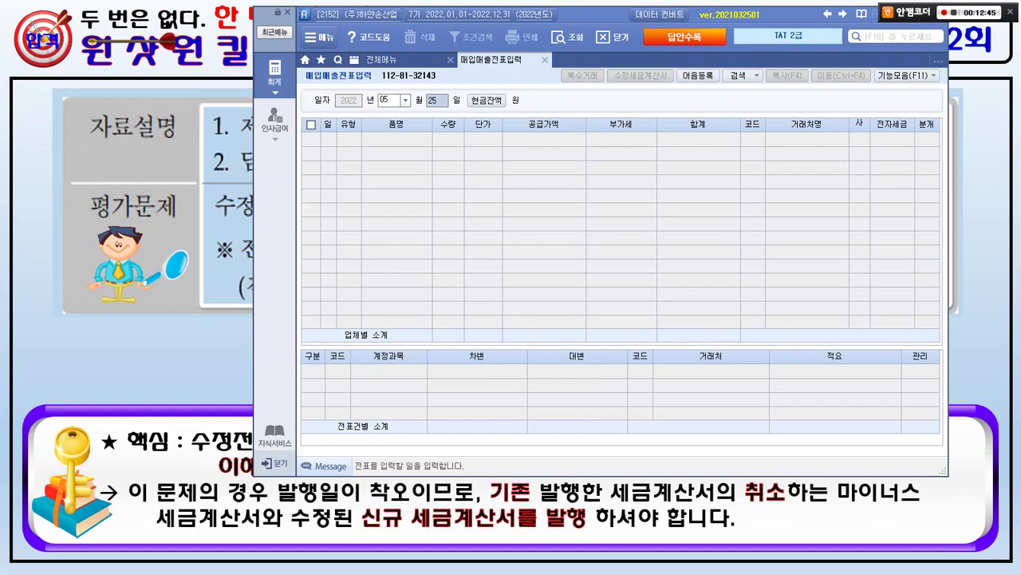
type("30")
key("Return")
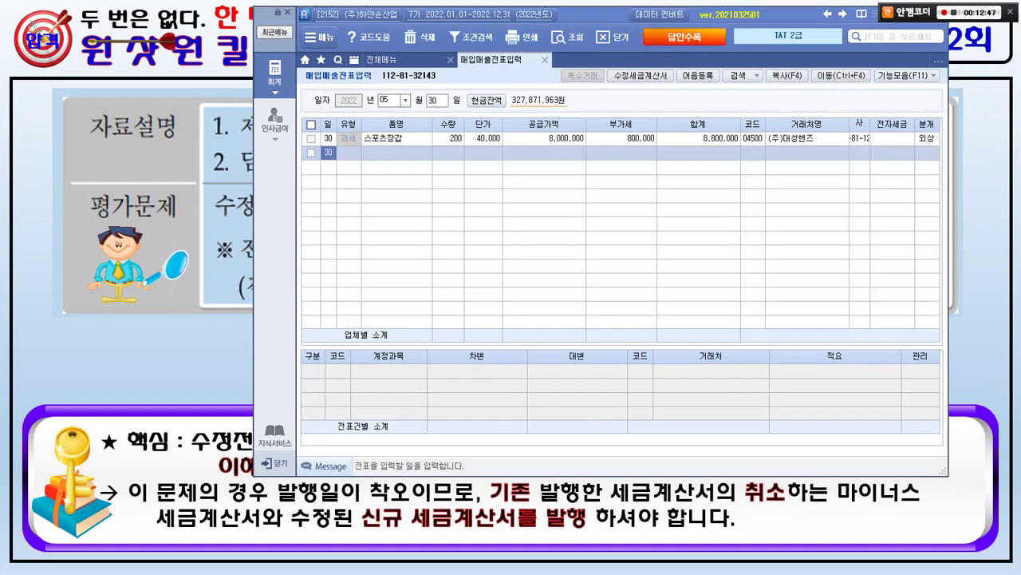
left_click(484, 138)
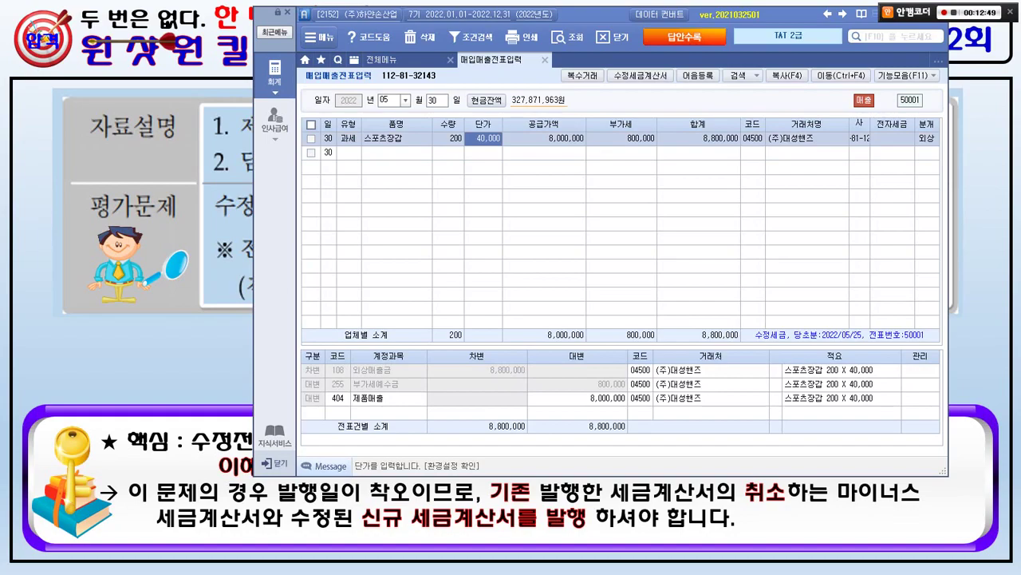
key("Return")
key("Return")
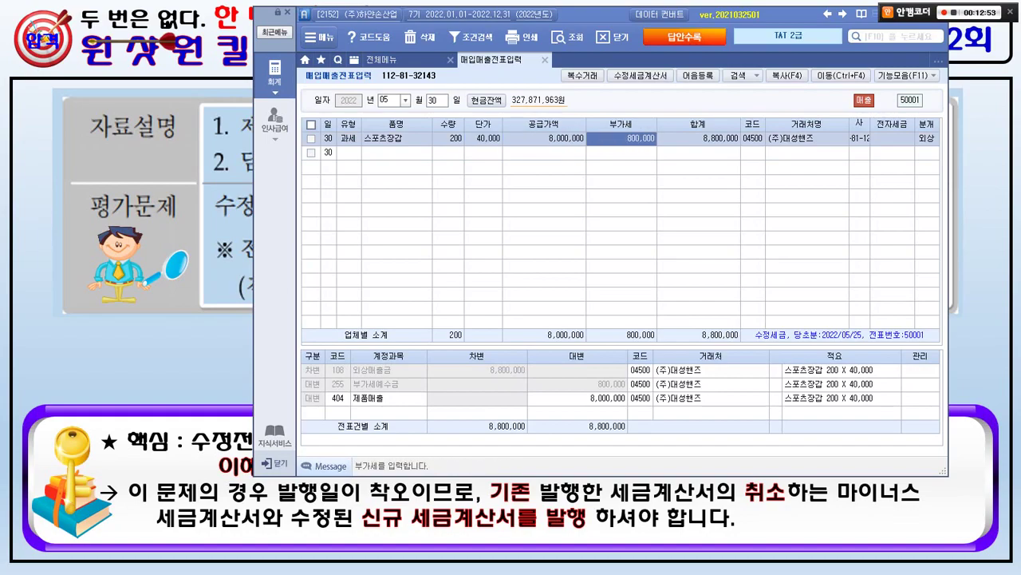
Open 전자세금계산서 발행 및 내역관리 and list the sales invoices for all customers from 2022-05-01 to 2022-05-31
left_click(381, 59)
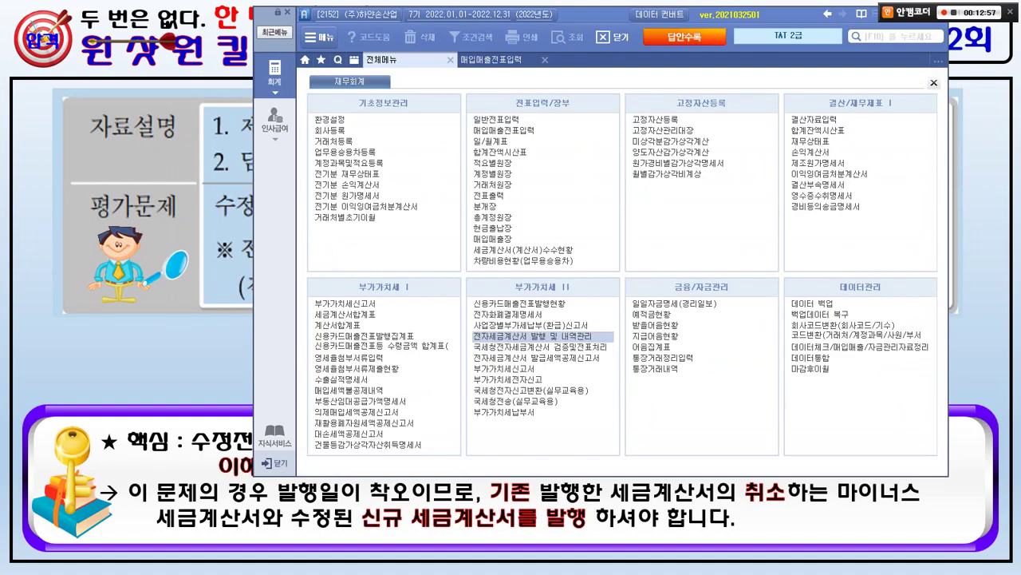
left_click(532, 336)
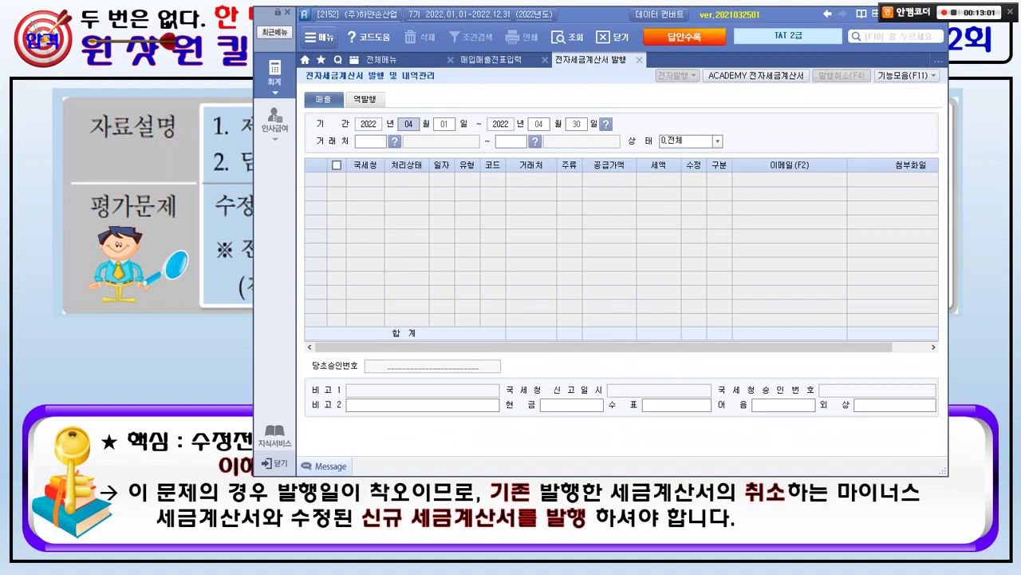
type("05")
key("Return")
key("Return")
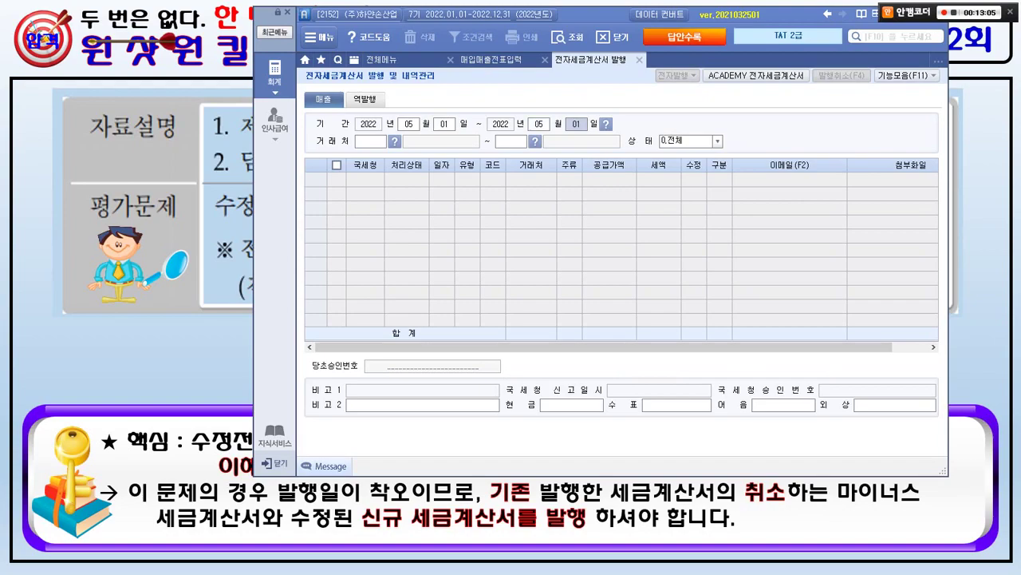
type("31")
key("Return")
key("Return")
key("Return")
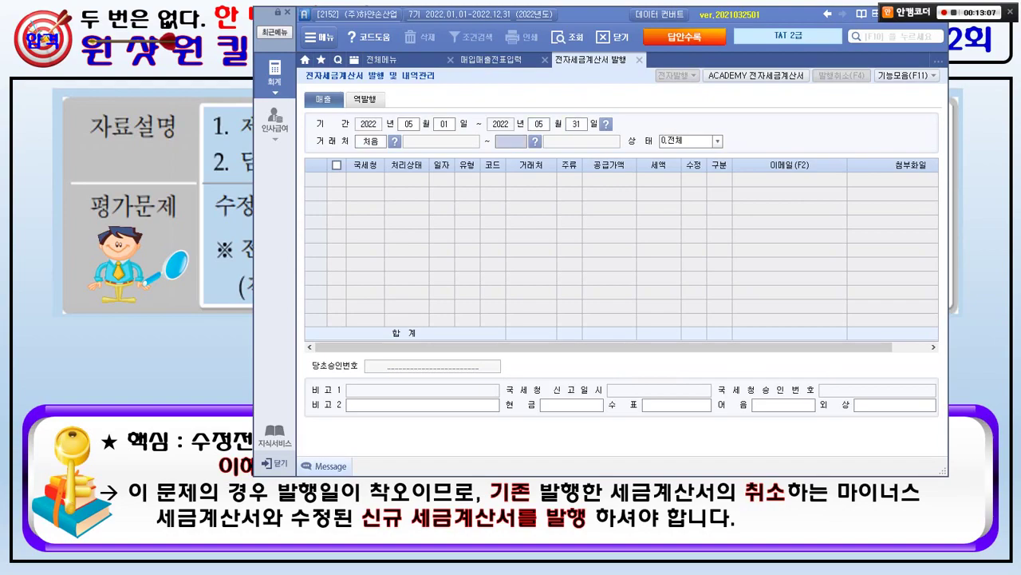
key("Return")
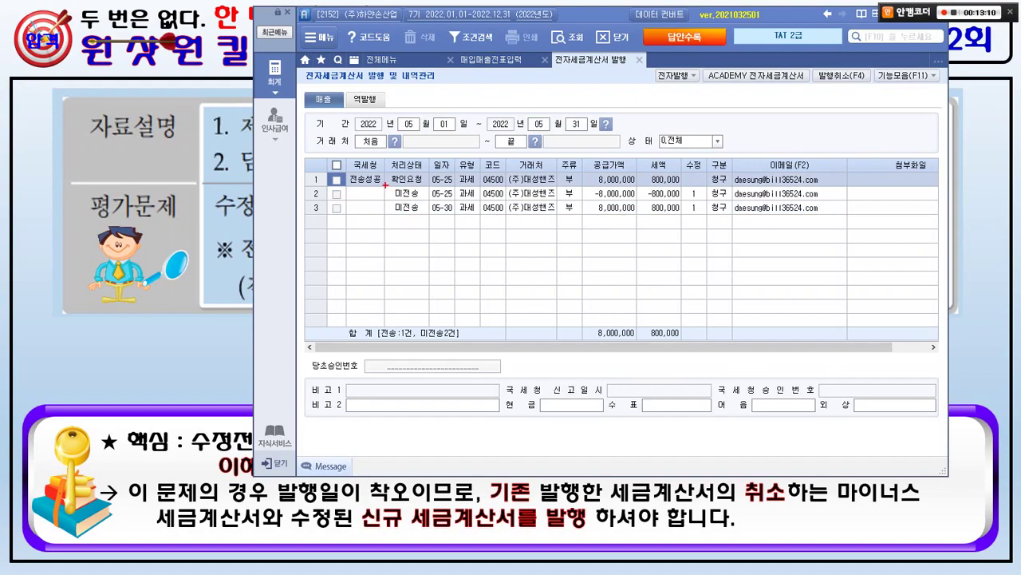
Issue the two 미전송 revised electronic tax invoices for (주)대성핸즈, dated 05-25 and 05-30, accepting the prefilled login
left_click_drag(385, 185, 428, 217)
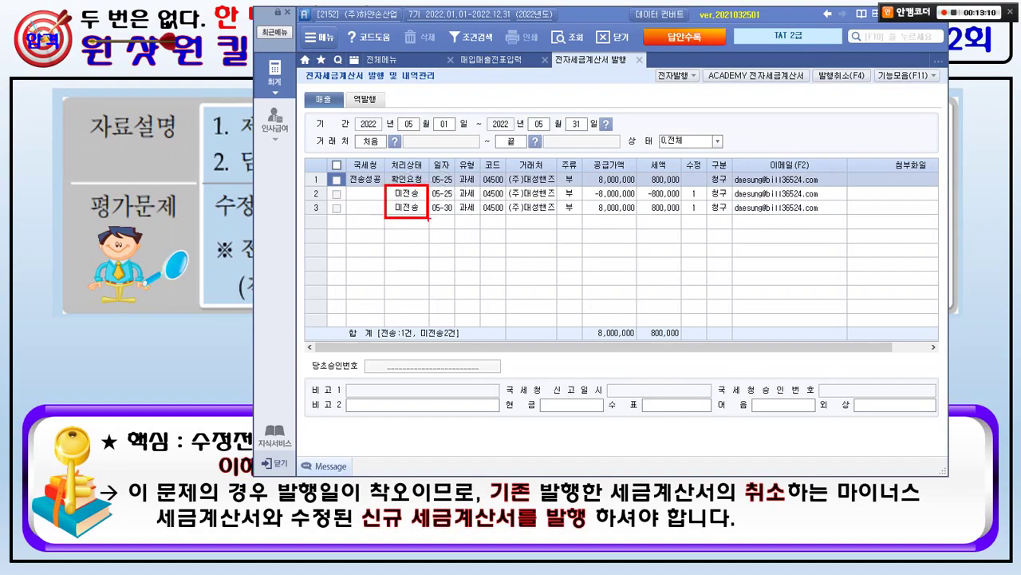
left_click(336, 194)
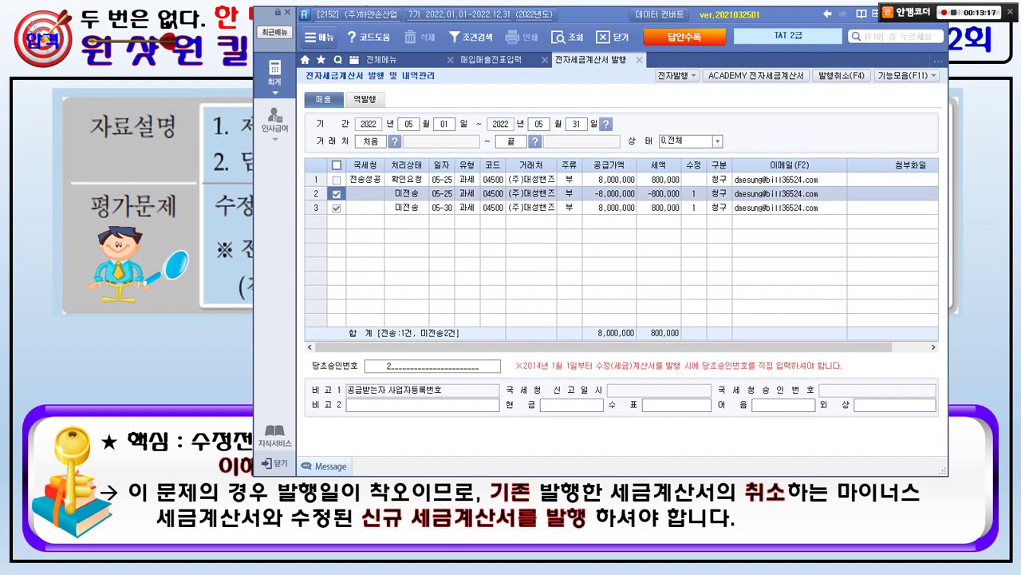
left_click(676, 75)
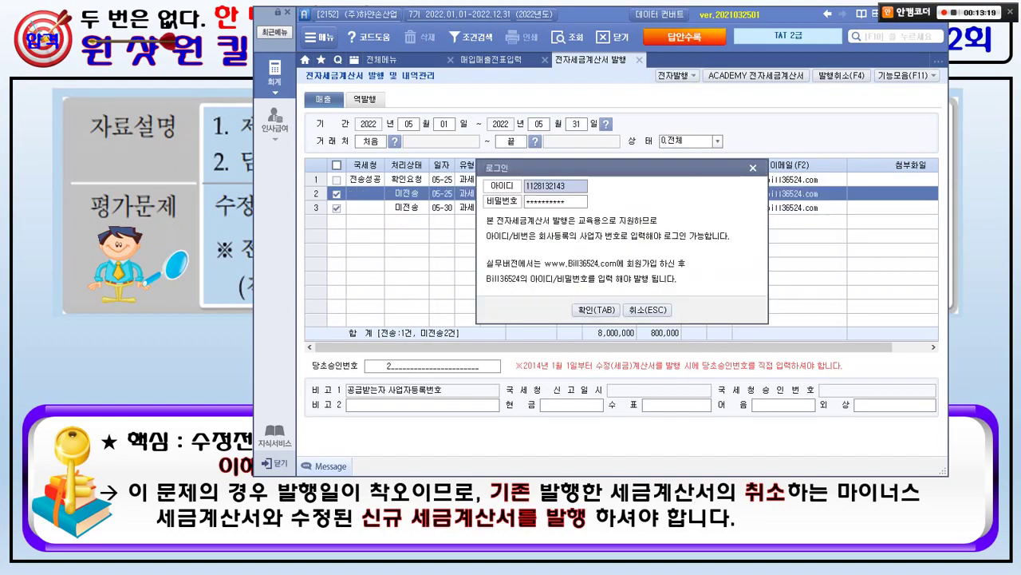
left_click(596, 310)
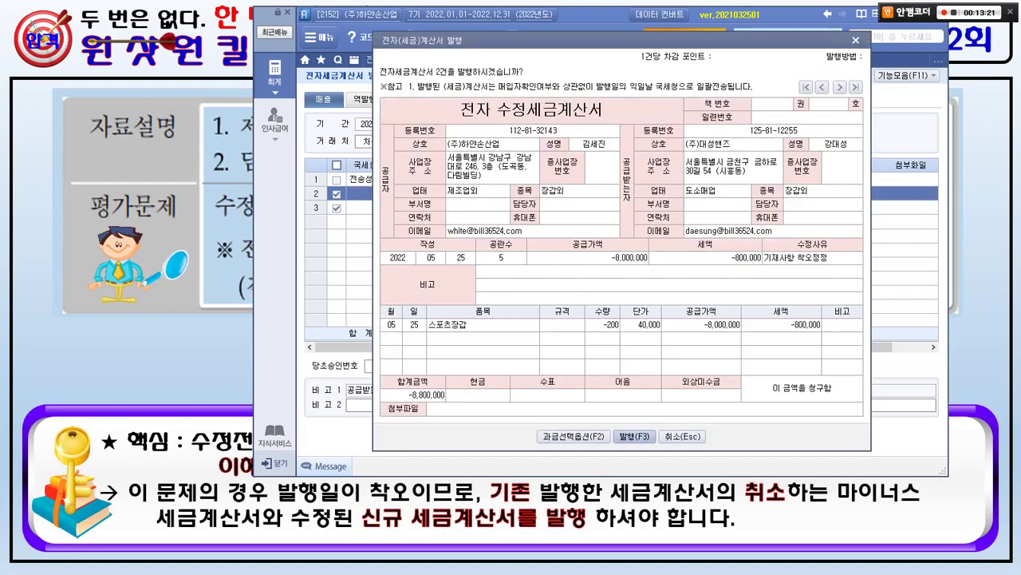
left_click(633, 435)
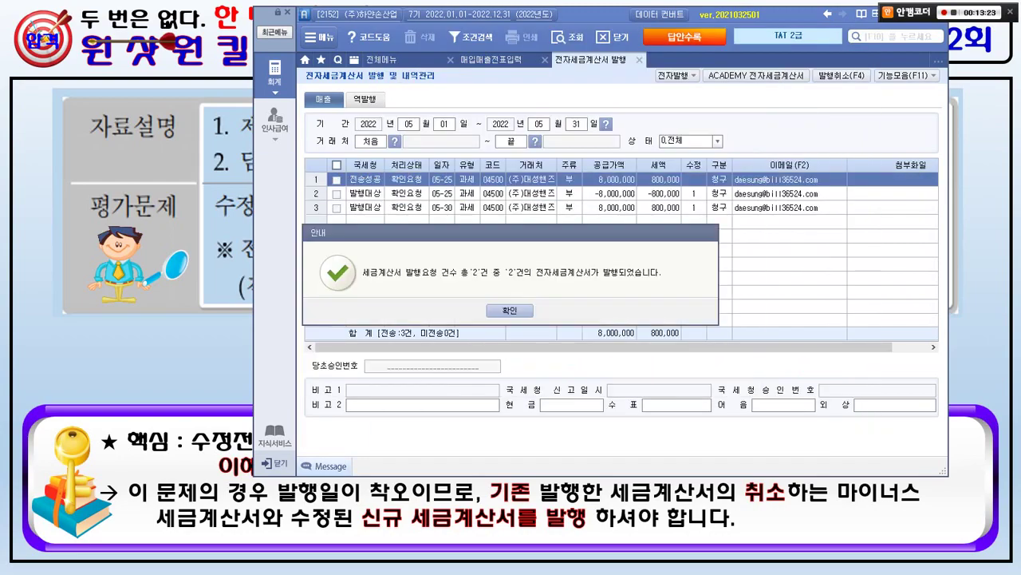
key("Return")
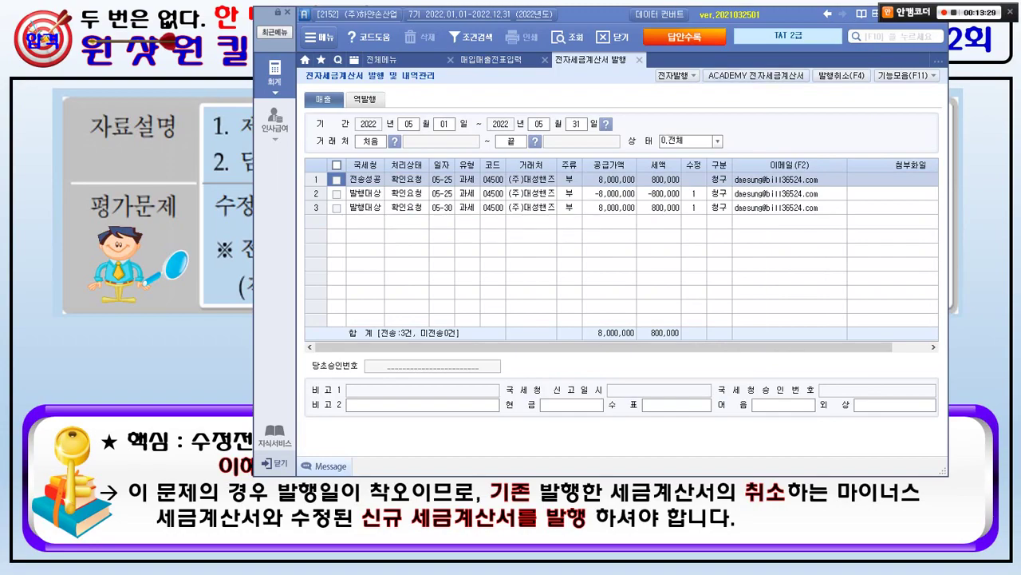
Transmit both revised (주)대성핸즈 invoices through ACADEMY 전자세금계산서 using the prefilled Bill36524 login, and close the invoice window
left_click(336, 194)
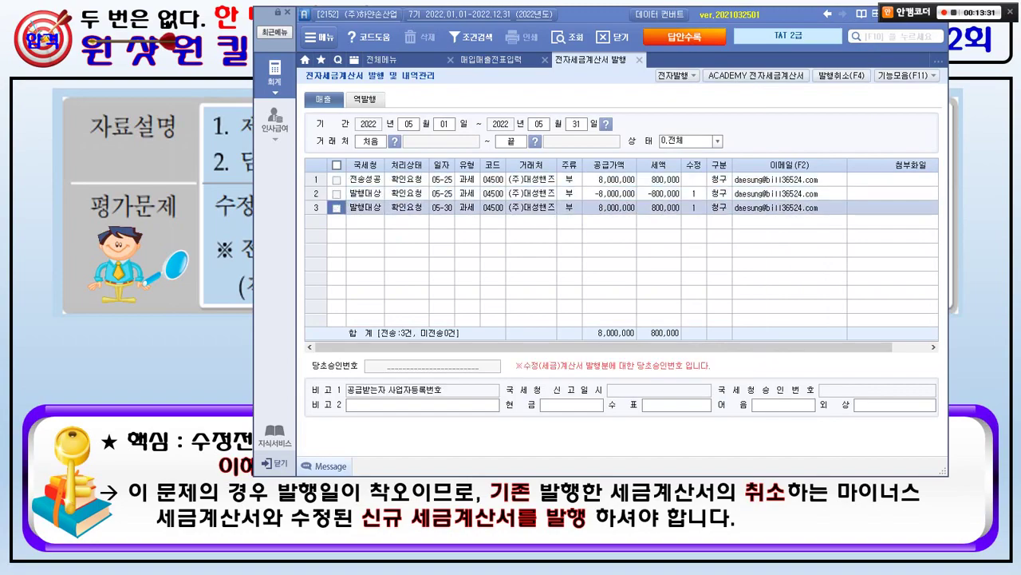
left_click(757, 75)
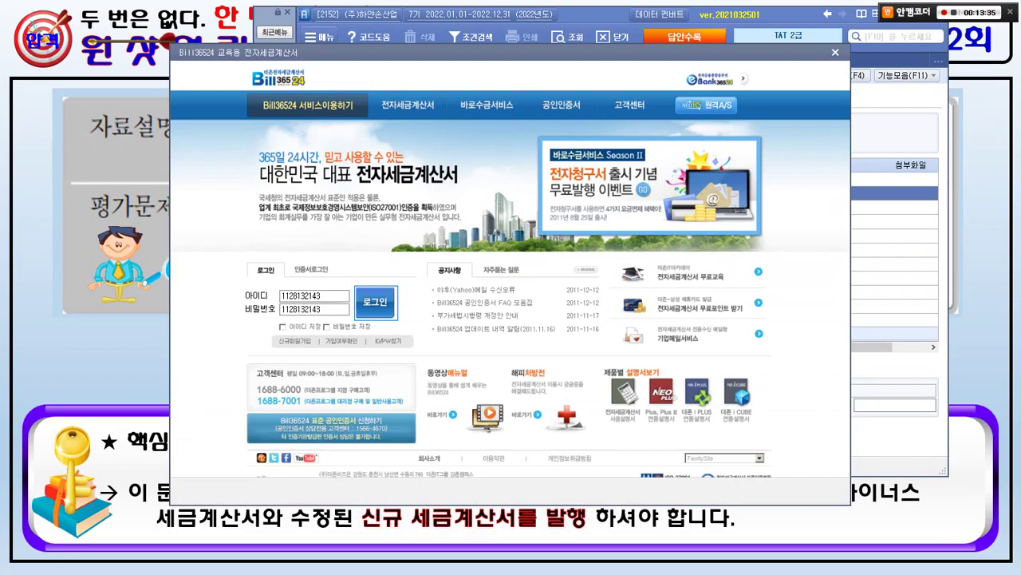
left_click(375, 301)
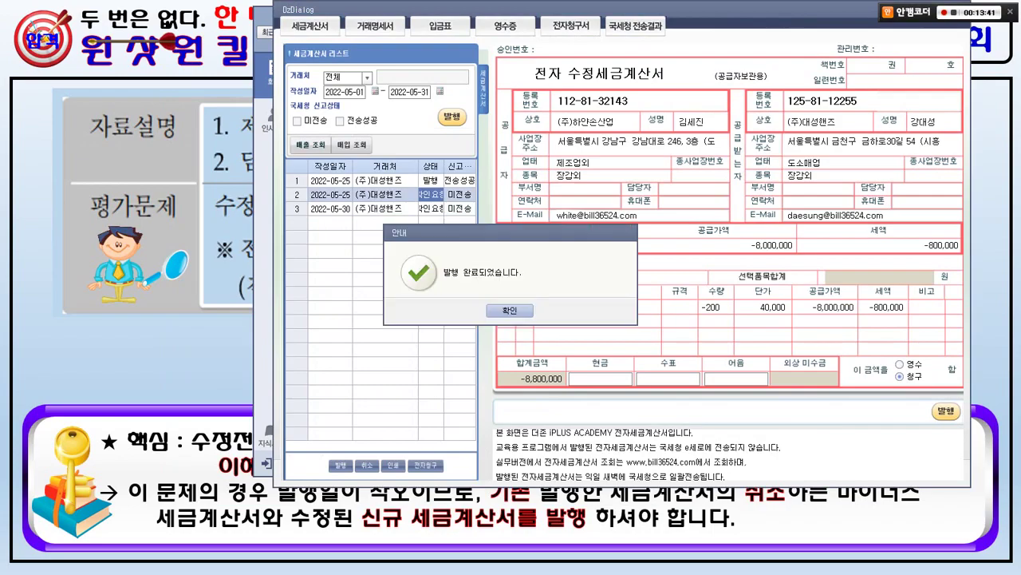
key("Return")
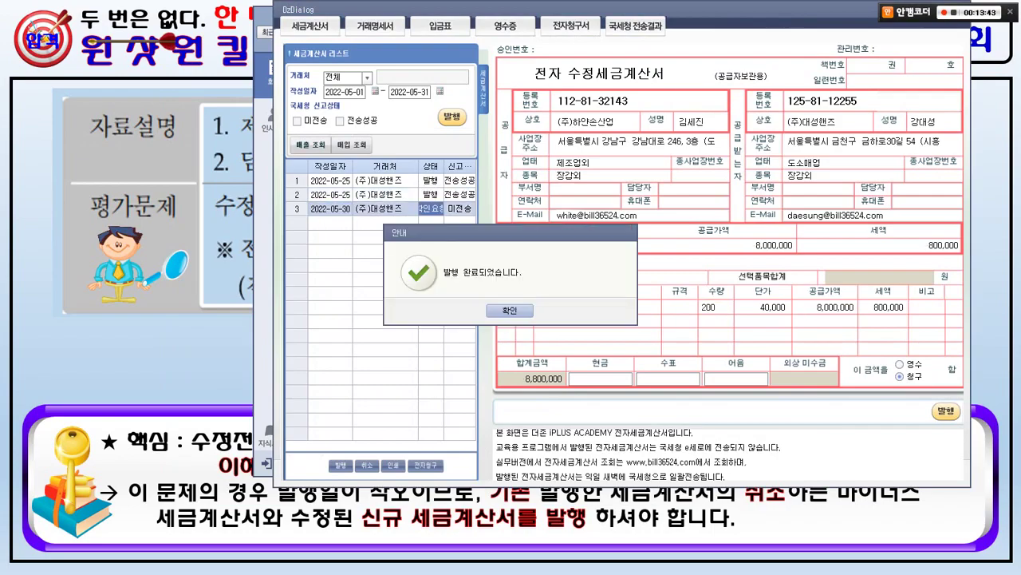
key("Return")
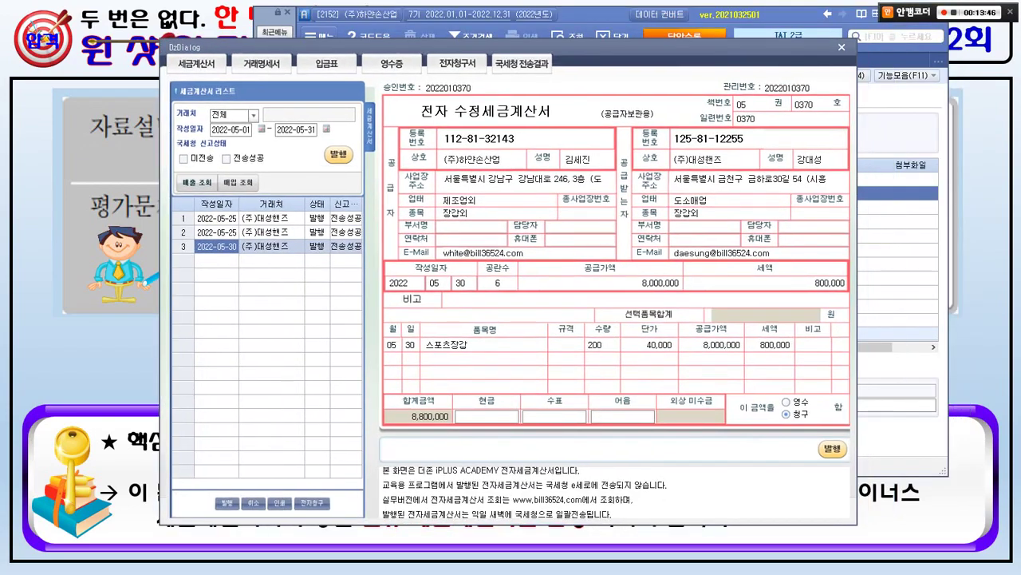
left_click(842, 47)
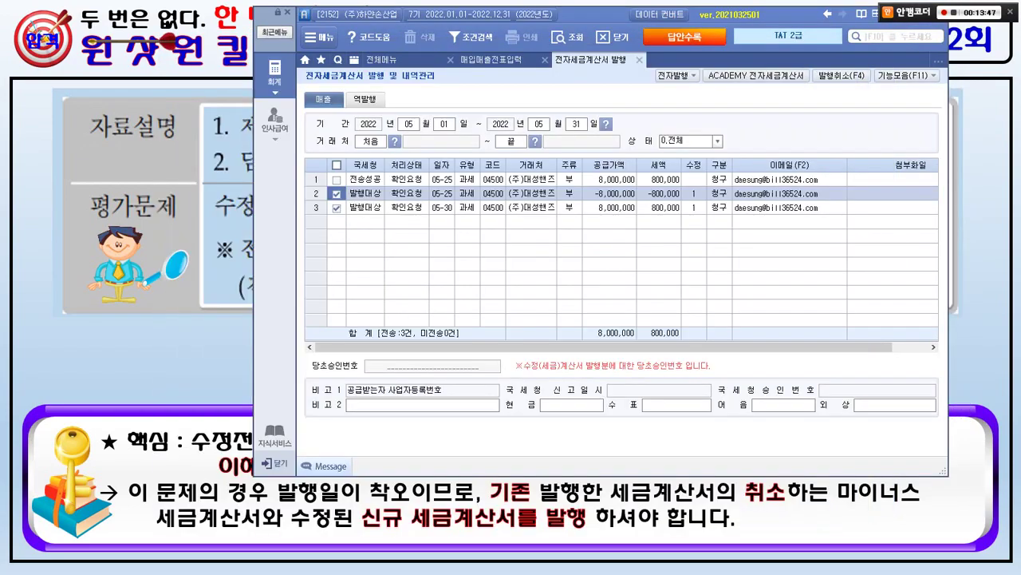
Look up the May 25 vouchers in 매입매출전표입력 and check the negative 스포츠장갑 entry's 전자세금 status and journal lines
left_click(490, 59)
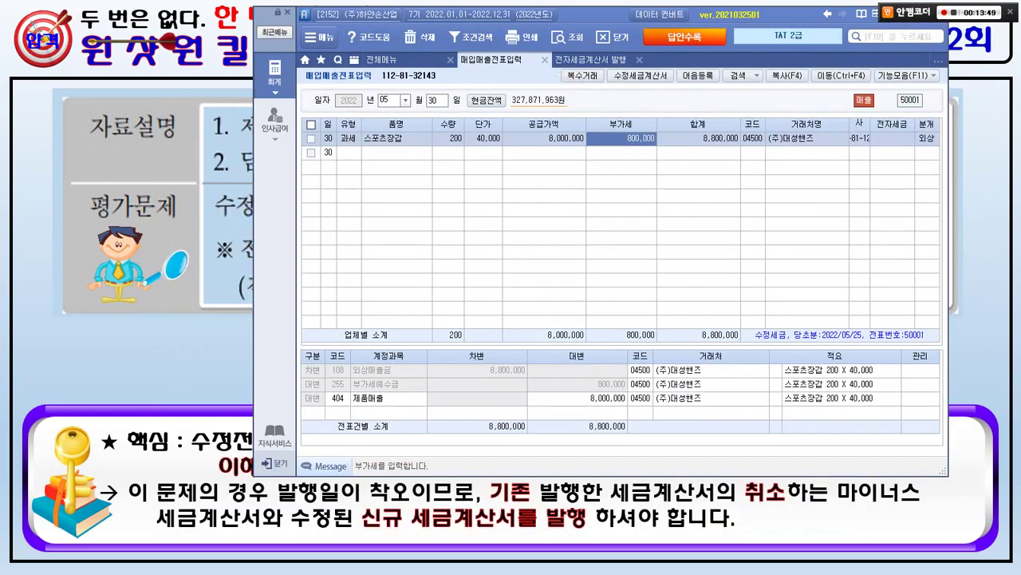
type("25")
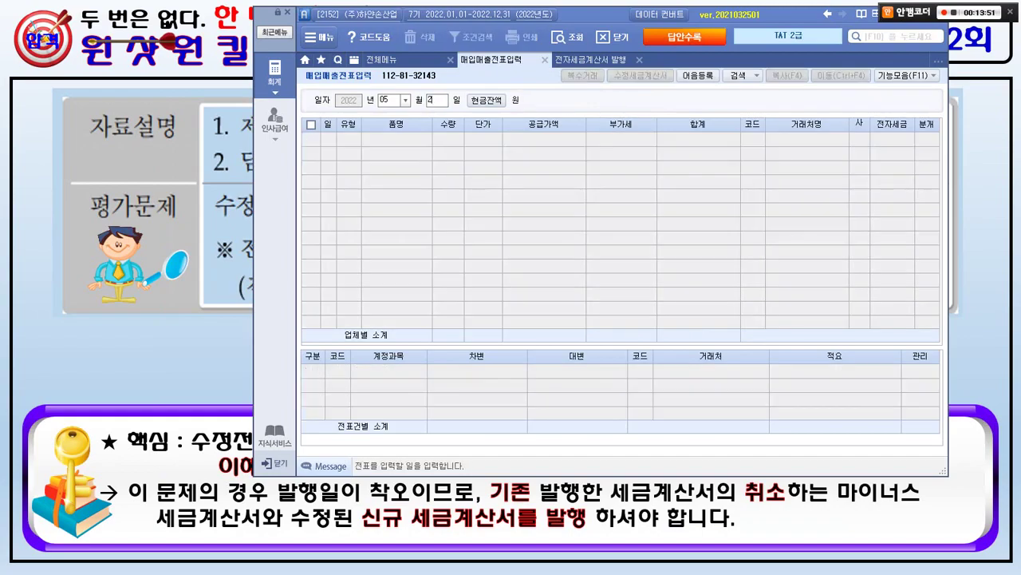
key("Return")
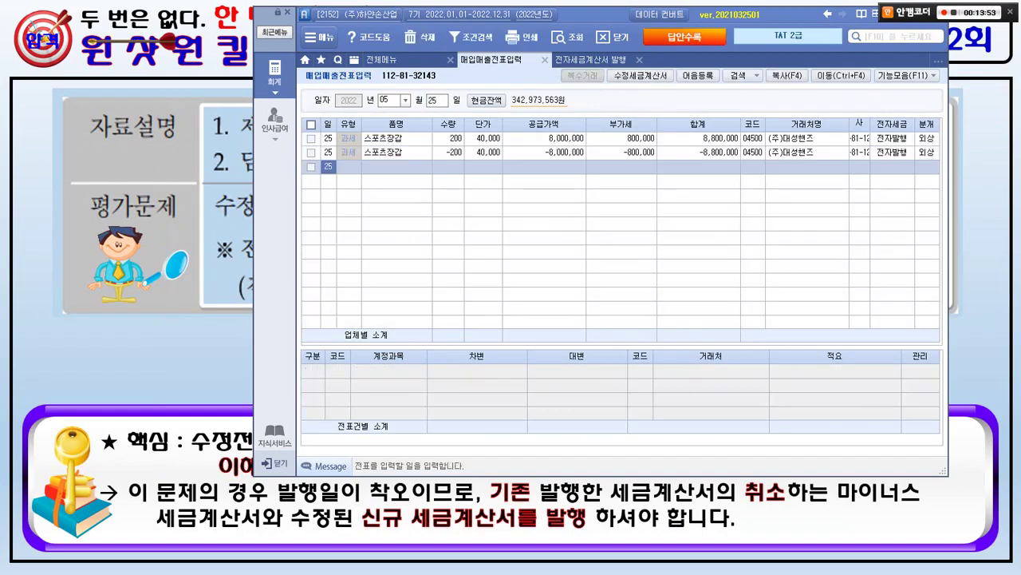
left_click(891, 152)
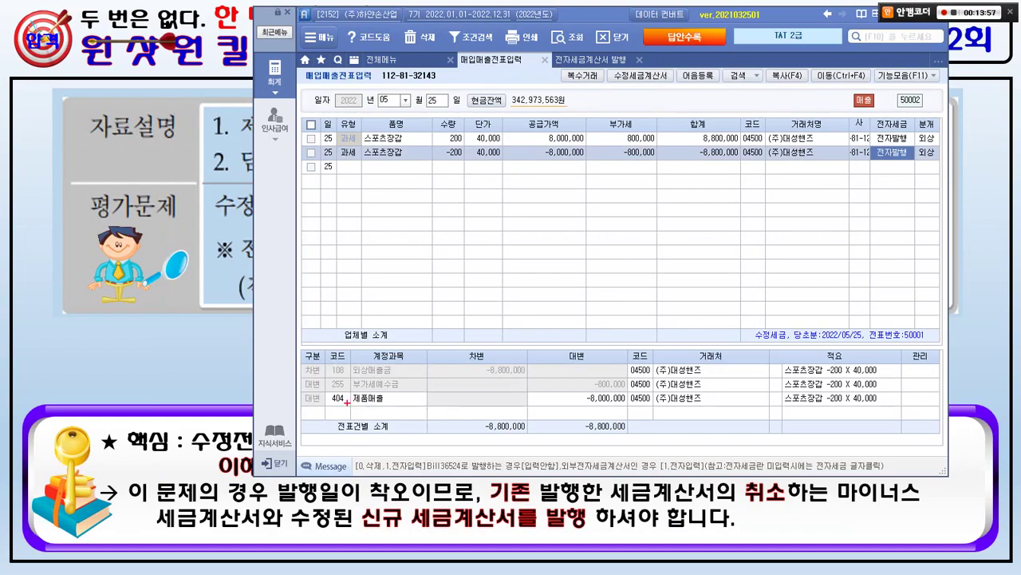
mouse_move(309, 359)
left_mouse_down()
mouse_move(533, 382)
mouse_move(472, 375)
mouse_move(523, 377)
left_mouse_up()
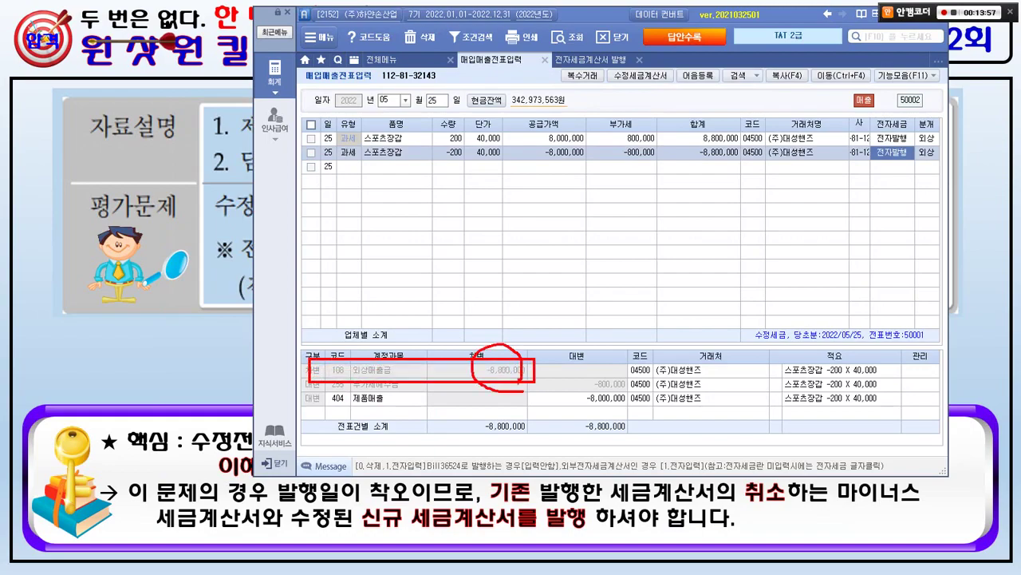
Look up the May 30 vouchers and check the 스포츠장갑 entry's 전자세금 status and journal lines
type("30")
key("Return")
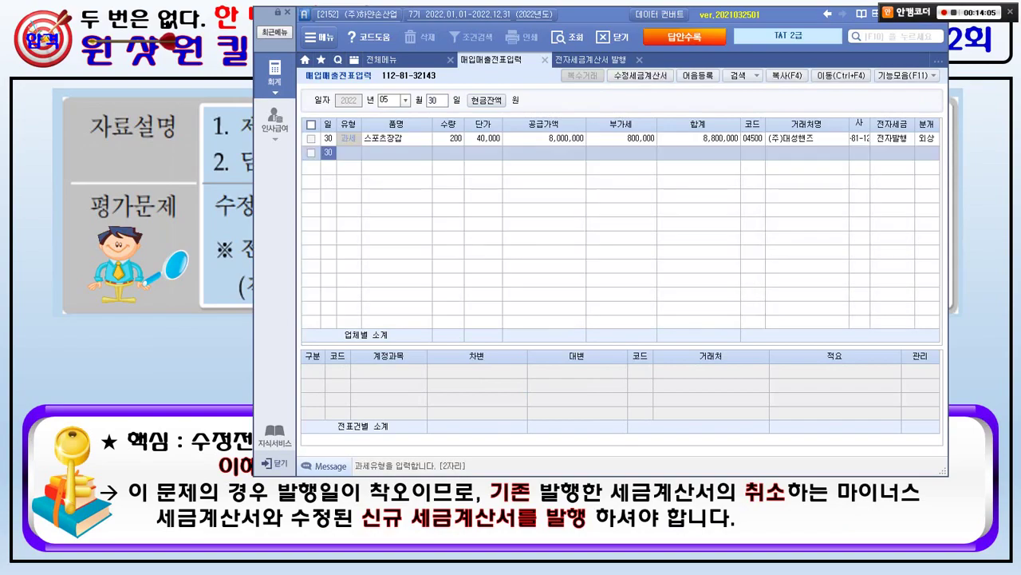
left_click(544, 138)
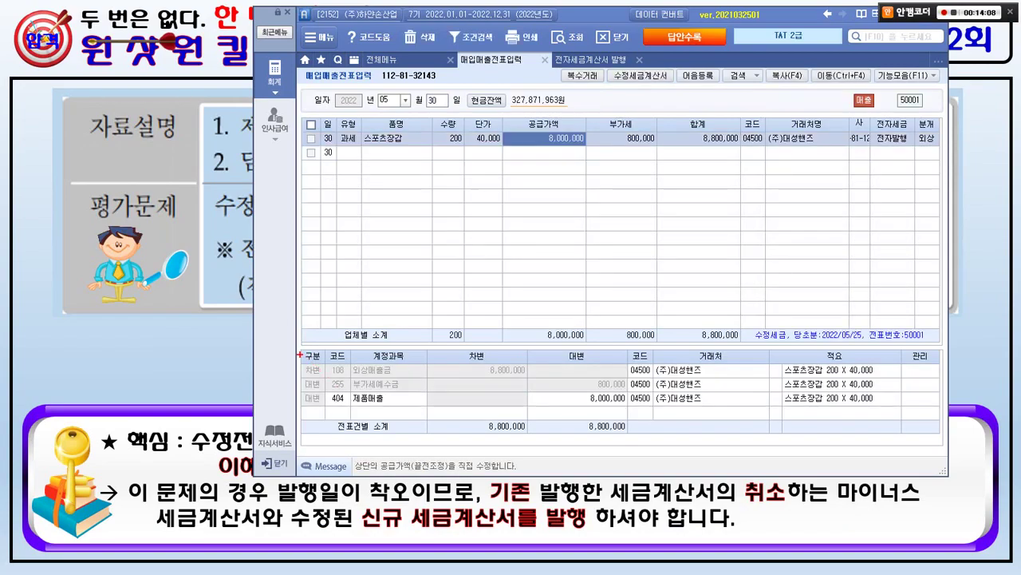
left_click_drag(300, 354, 691, 376)
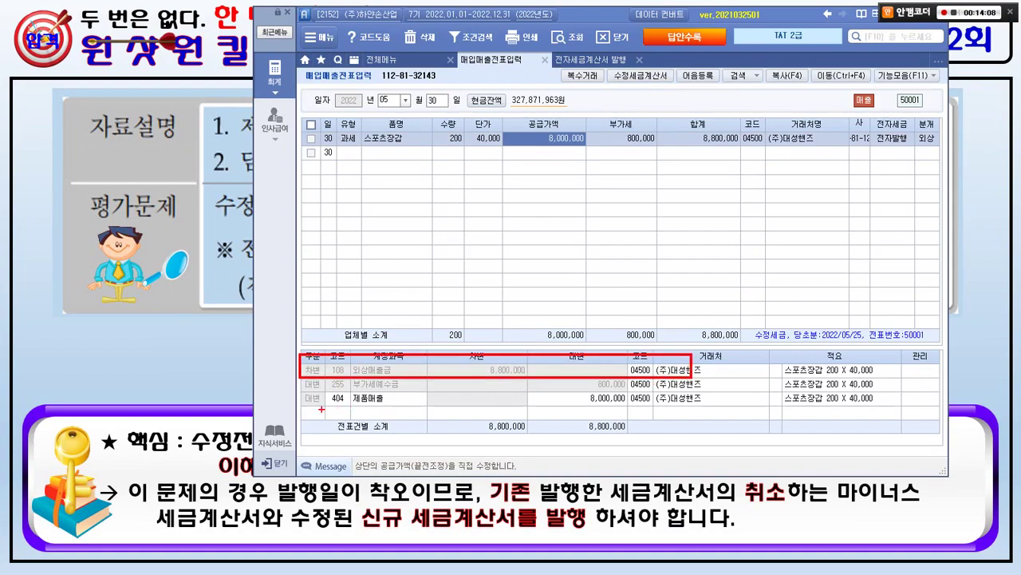
mouse_move(297, 410)
left_mouse_down()
mouse_move(750, 409)
mouse_move(726, 390)
mouse_move(747, 369)
left_mouse_up()
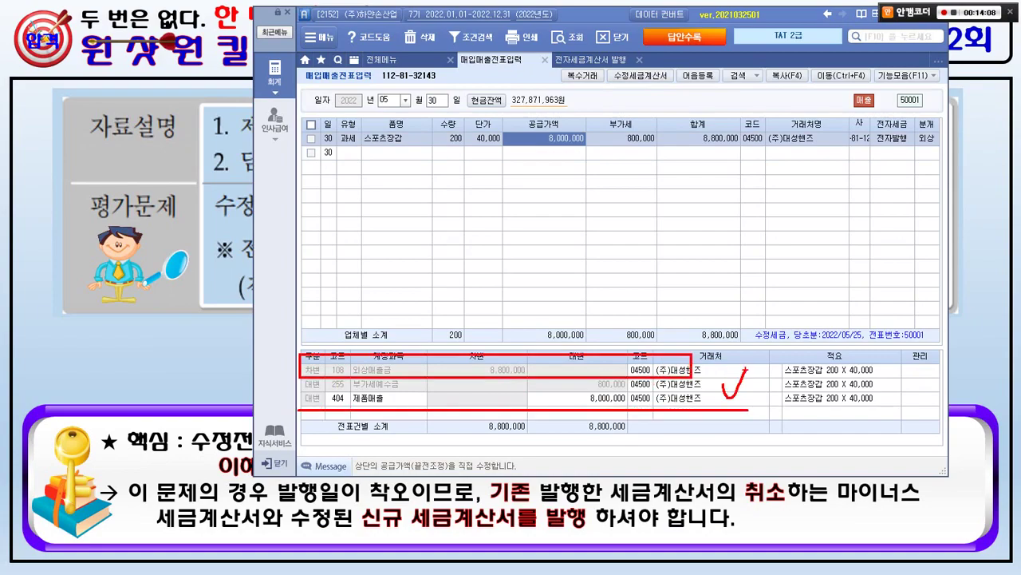
key("Escape")
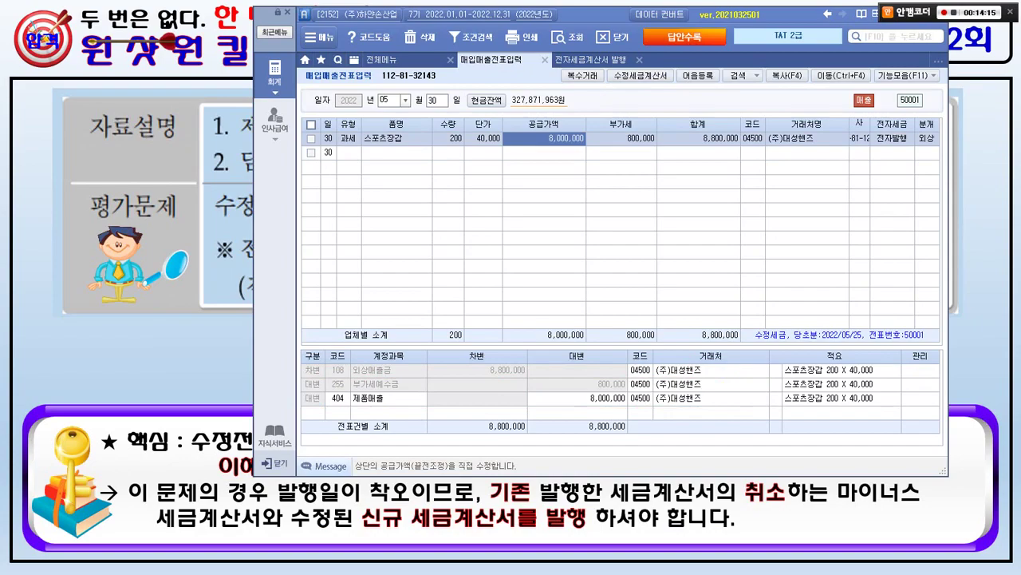
key("alt+Tab")
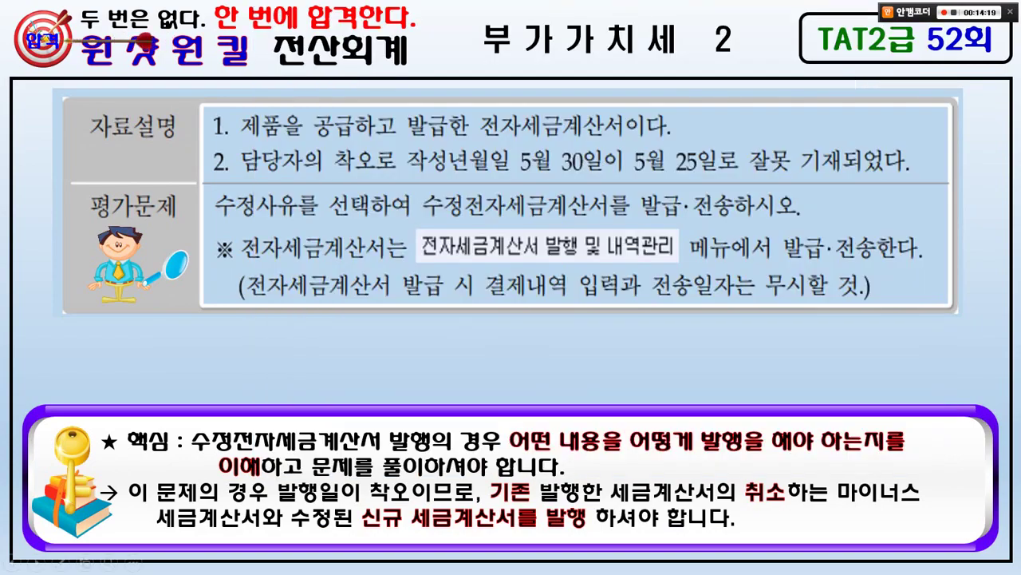
mouse_move(169, 523)
left_mouse_down()
mouse_move(148, 523)
mouse_move(128, 483)
mouse_move(120, 488)
left_mouse_up()
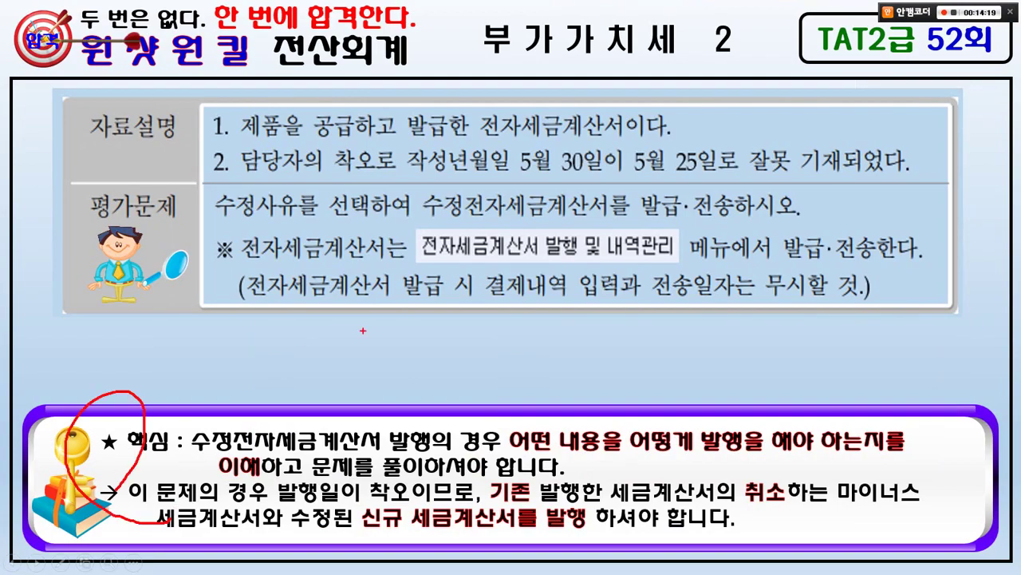
key("Right")
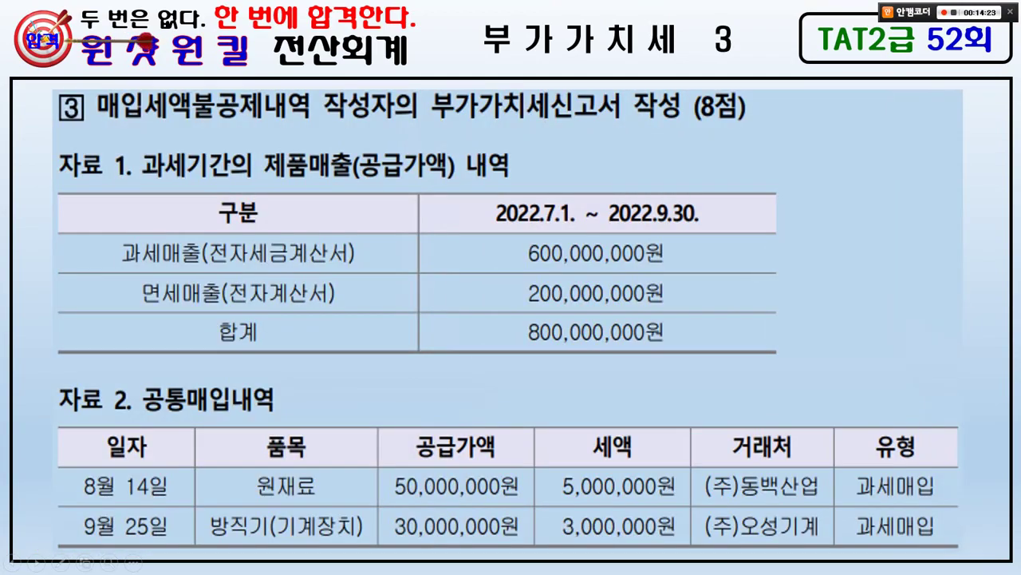
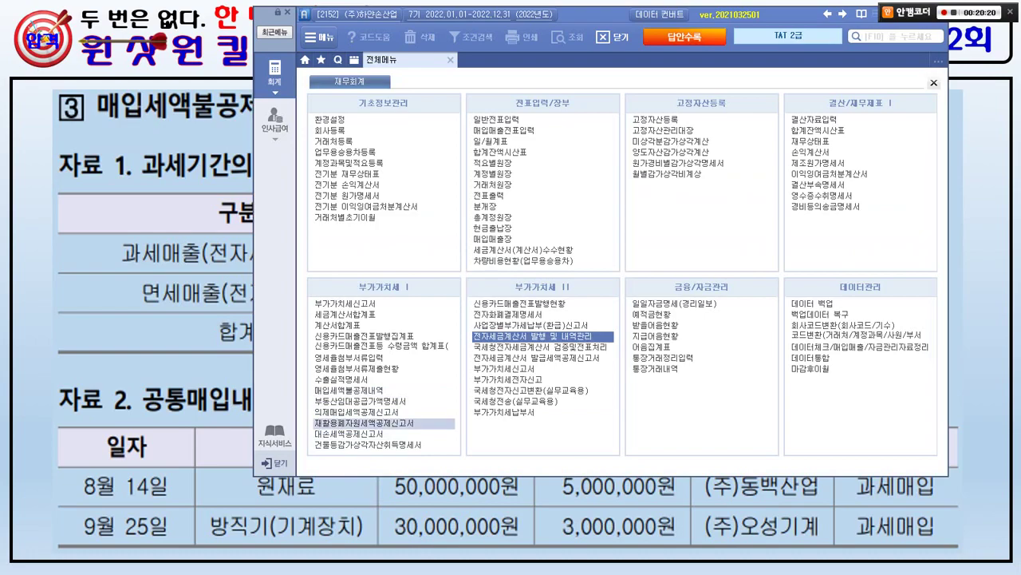
mouse_move(303, 380)
left_mouse_down()
mouse_move(401, 402)
mouse_move(401, 358)
left_mouse_up()
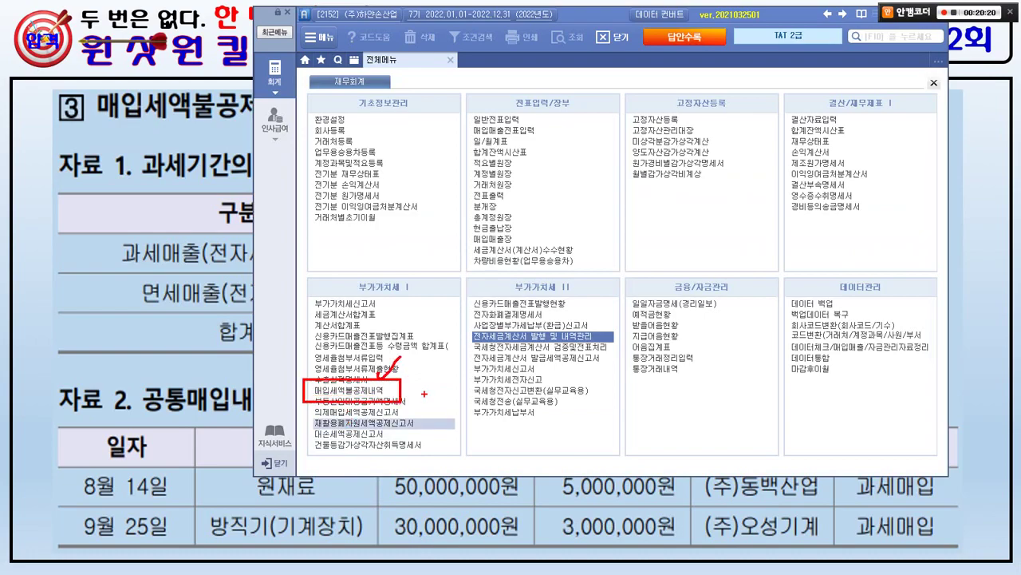
key("Escape")
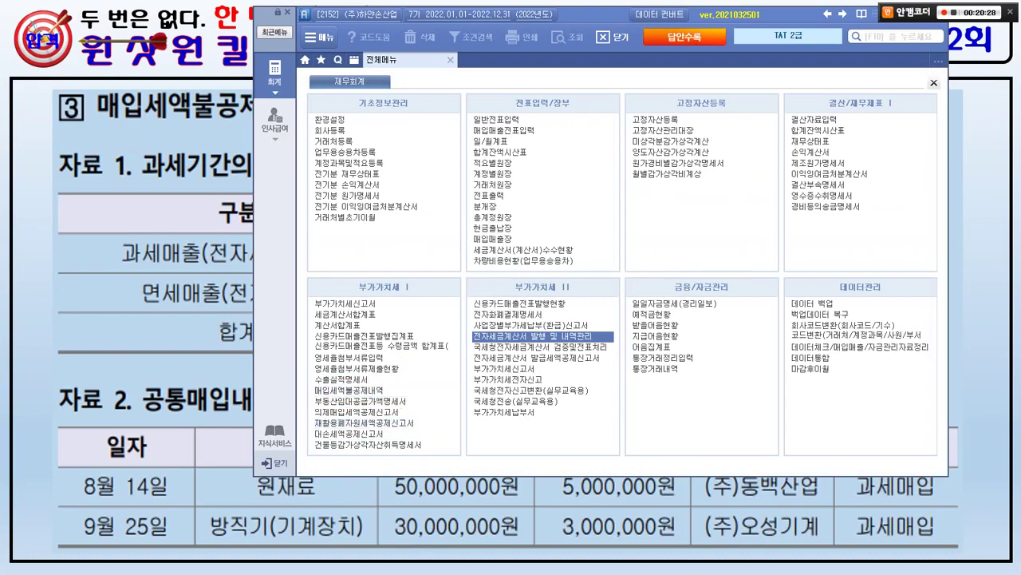
left_click_drag(851, 23, 961, 60)
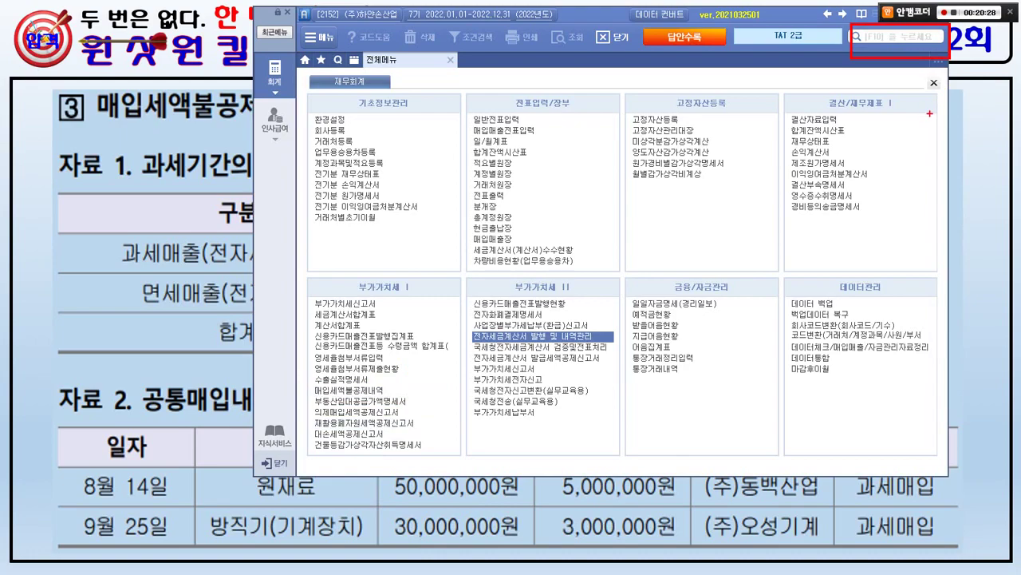
Open 매입세액불공제내역 and set the period from month 07 to month 09 of 2022
key("Escape")
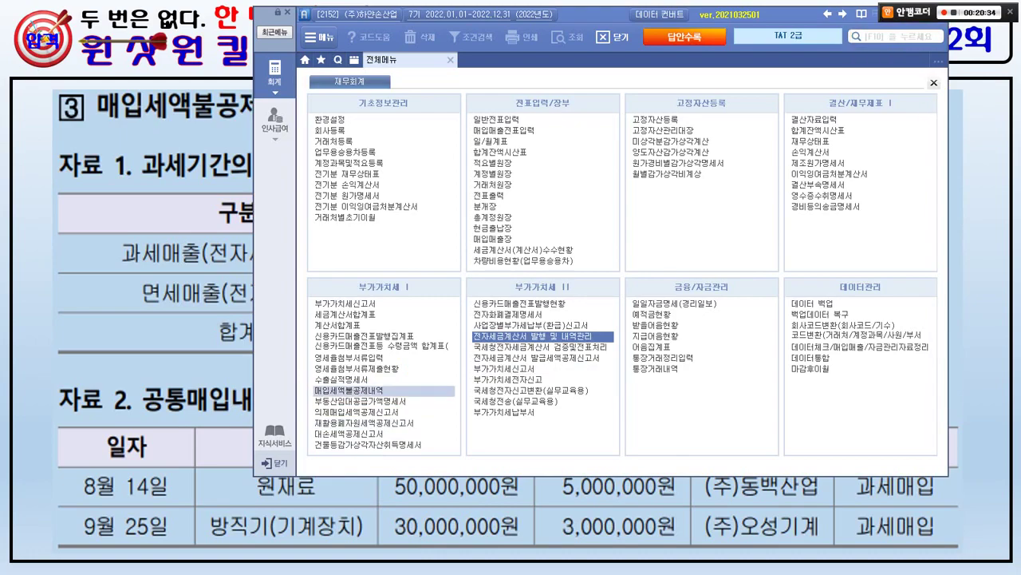
left_click(348, 390)
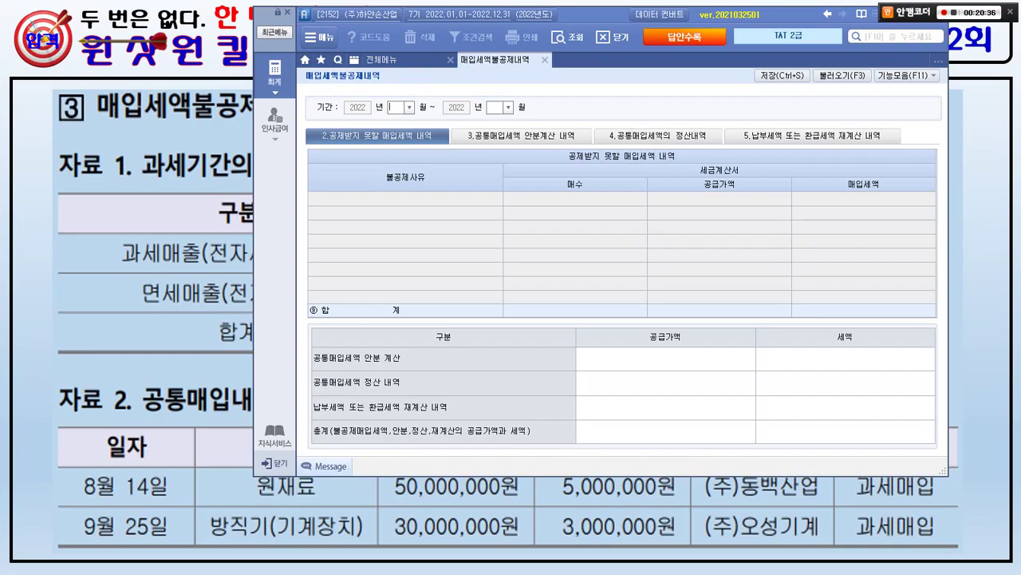
key("alt+Tab")
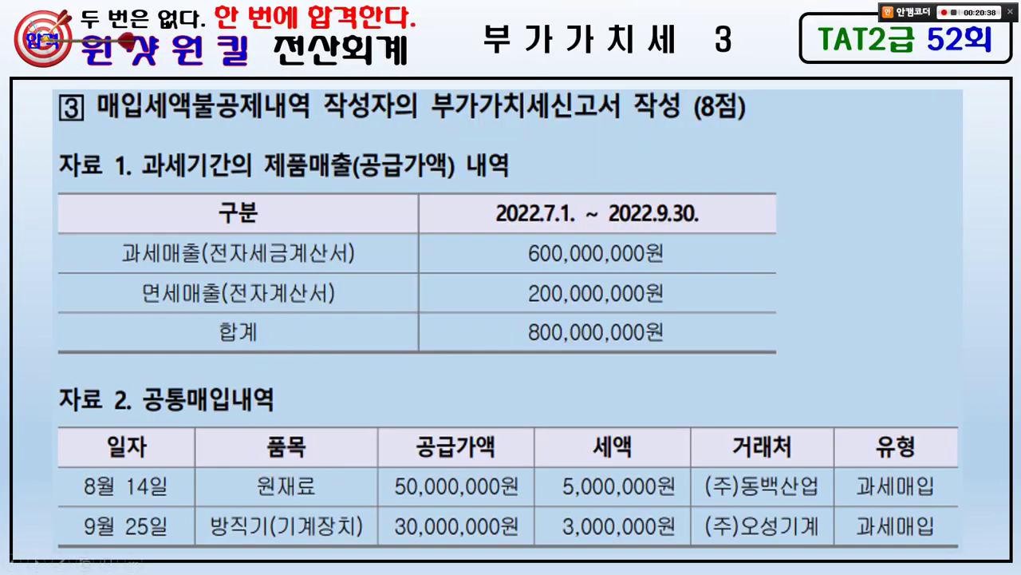
key("alt+Tab")
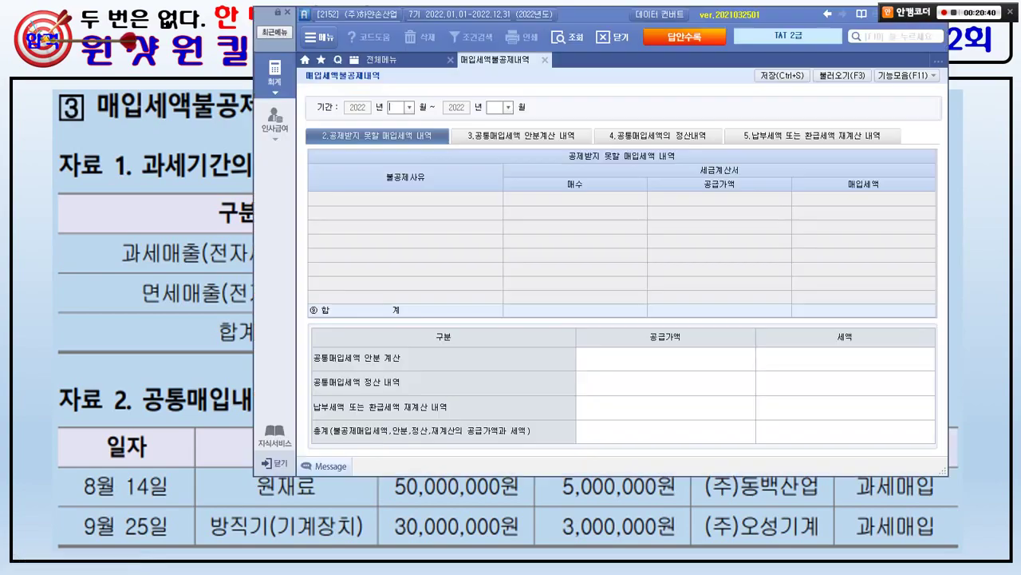
type("07")
type("09")
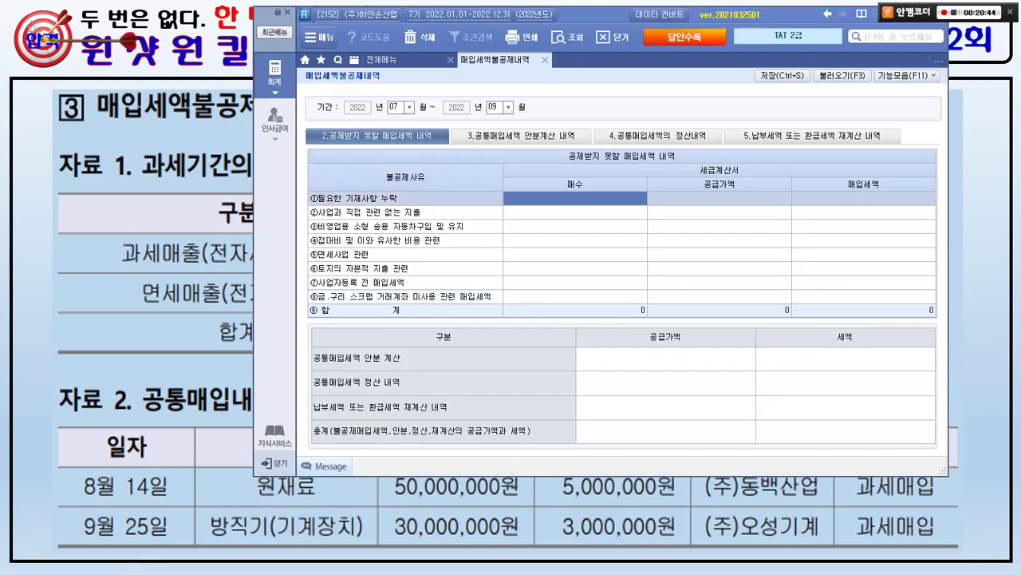
mouse_move(533, 155)
left_mouse_down()
mouse_move(515, 140)
mouse_move(539, 156)
left_mouse_up()
mouse_move(678, 128)
left_mouse_down()
mouse_move(675, 149)
mouse_move(697, 147)
left_mouse_up()
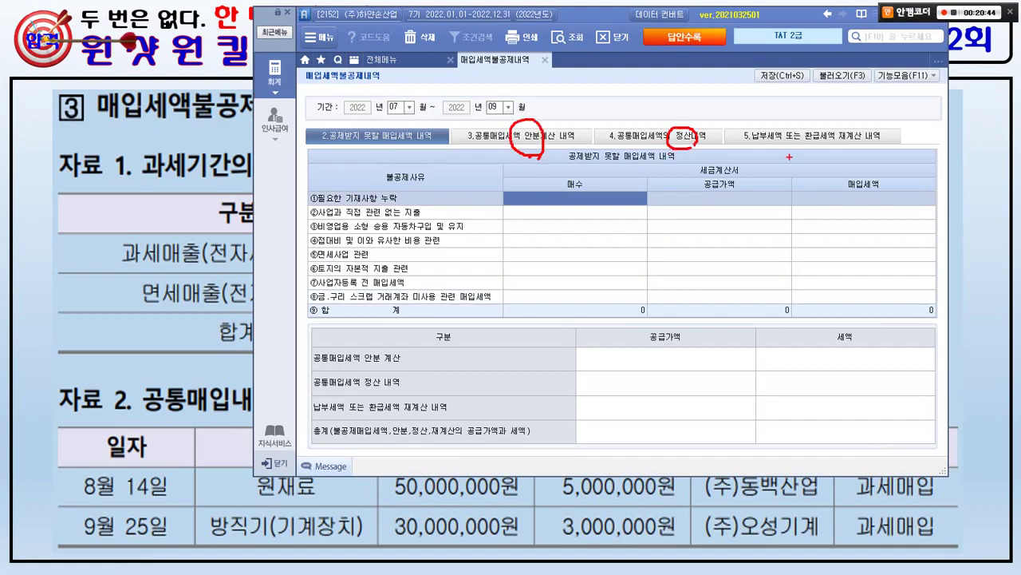
mouse_move(859, 152)
left_mouse_down()
mouse_move(829, 147)
mouse_move(859, 115)
mouse_move(856, 149)
left_mouse_up()
left_click_drag(561, 116, 586, 93)
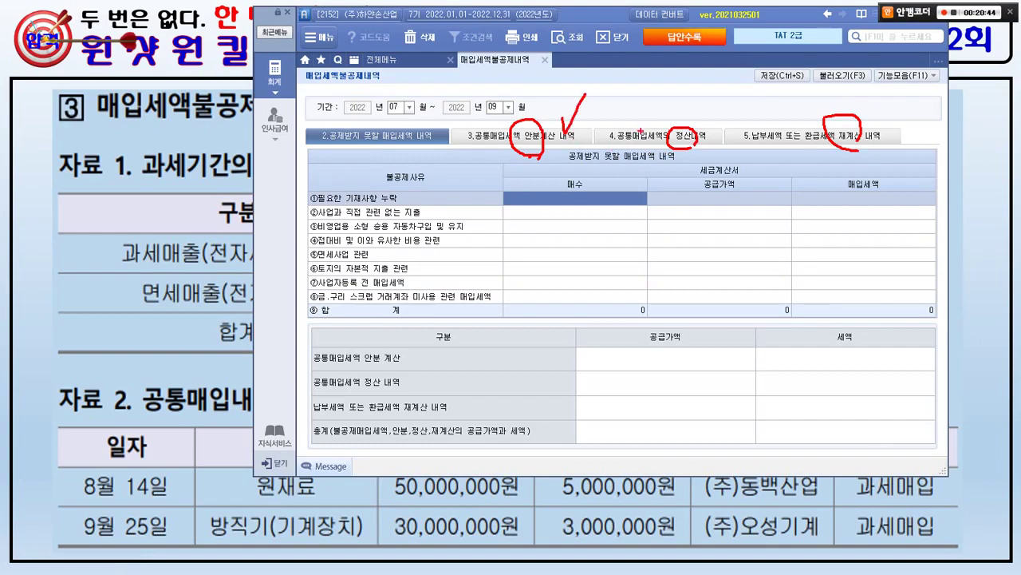
left_click_drag(660, 124, 683, 110)
left_click_drag(790, 120, 803, 112)
left_click_drag(725, 198, 715, 211)
mouse_move(742, 201)
left_mouse_down()
mouse_move(753, 211)
mouse_move(758, 199)
left_mouse_up()
left_click_drag(720, 242, 721, 268)
mouse_move(729, 253)
left_mouse_down()
mouse_move(741, 271)
mouse_move(786, 238)
mouse_move(788, 249)
left_mouse_up()
left_click_drag(810, 126, 846, 111)
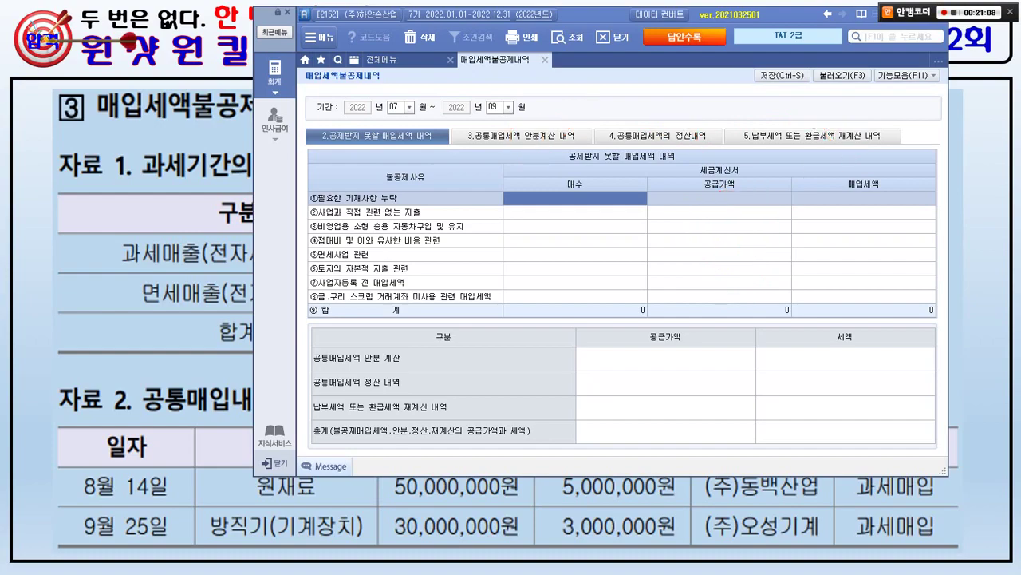
Add row 1 to 공통매입세액 안분계산 내역 using calculation formula 1 (공급가액기준)
left_click(521, 136)
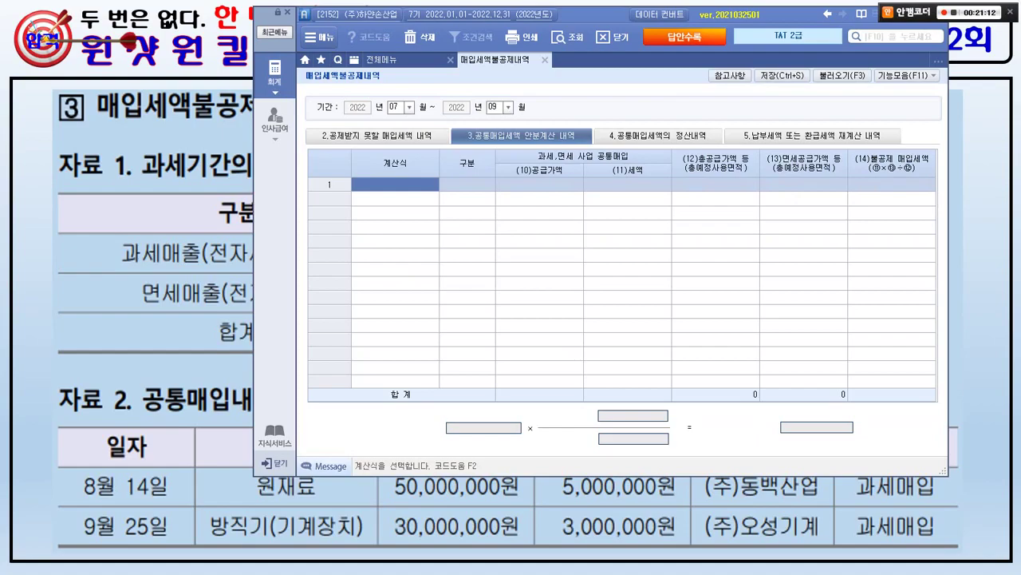
key("F2")
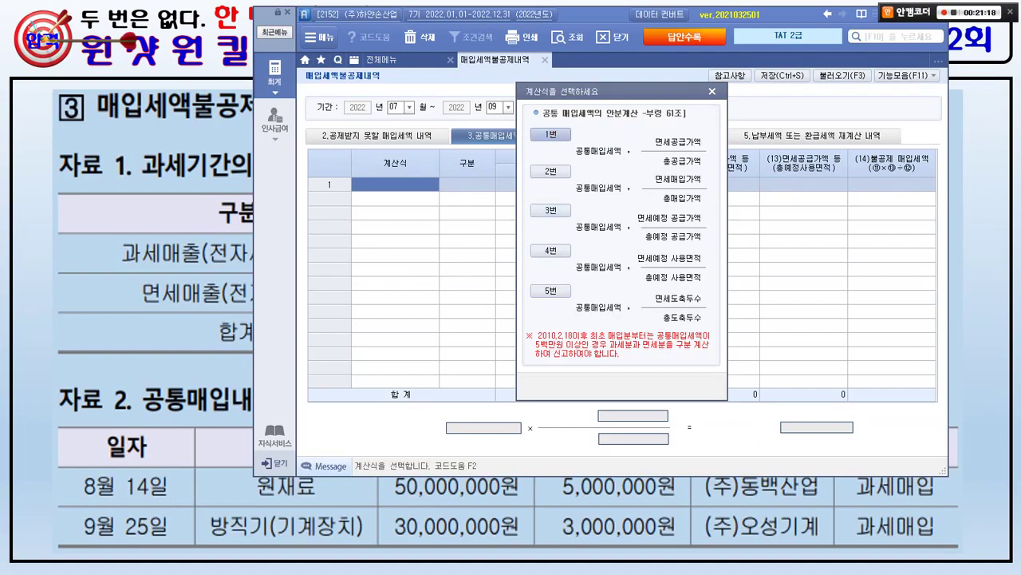
key("Return")
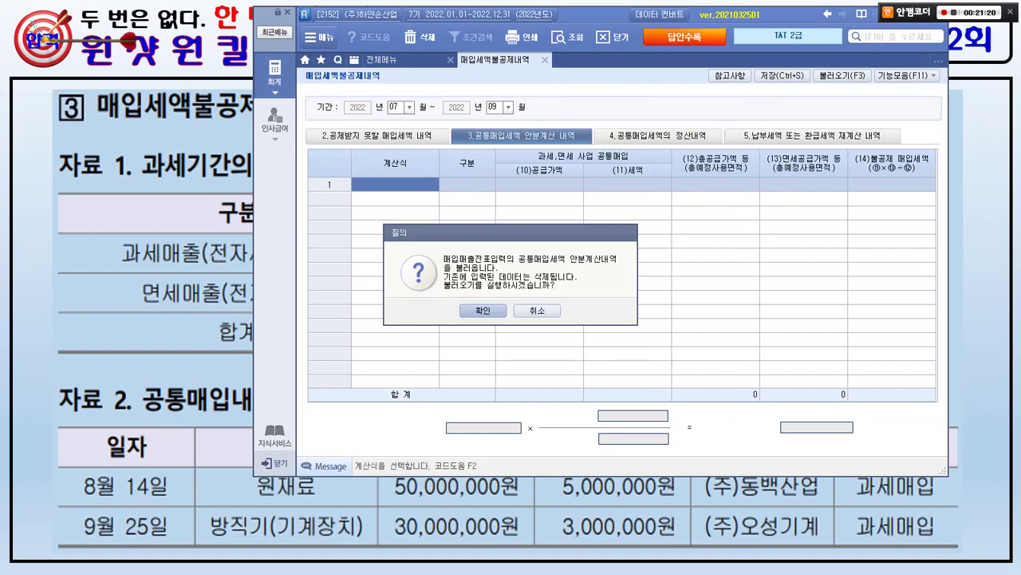
key("Tab")
key("Return")
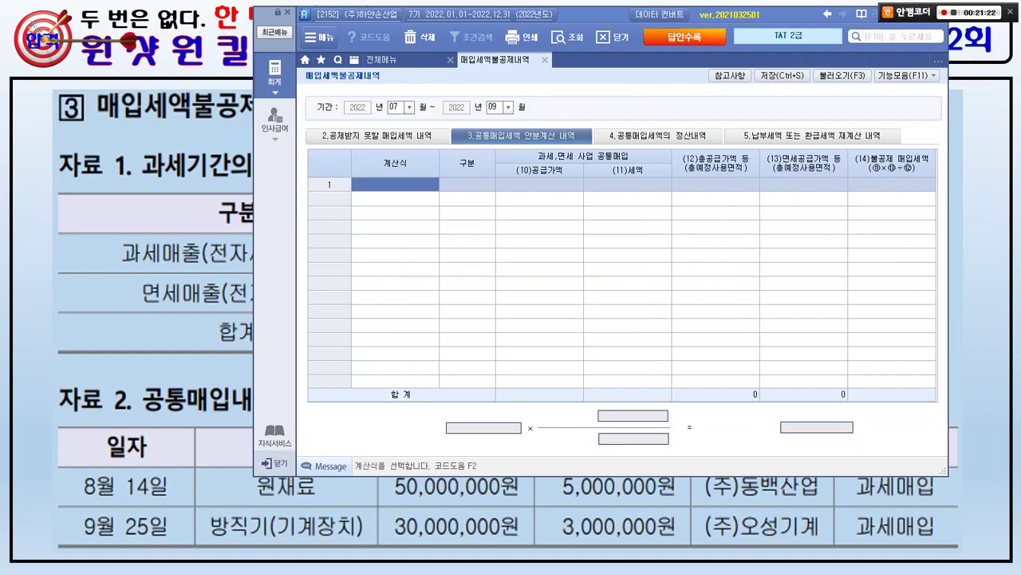
key("F3")
key("Tab")
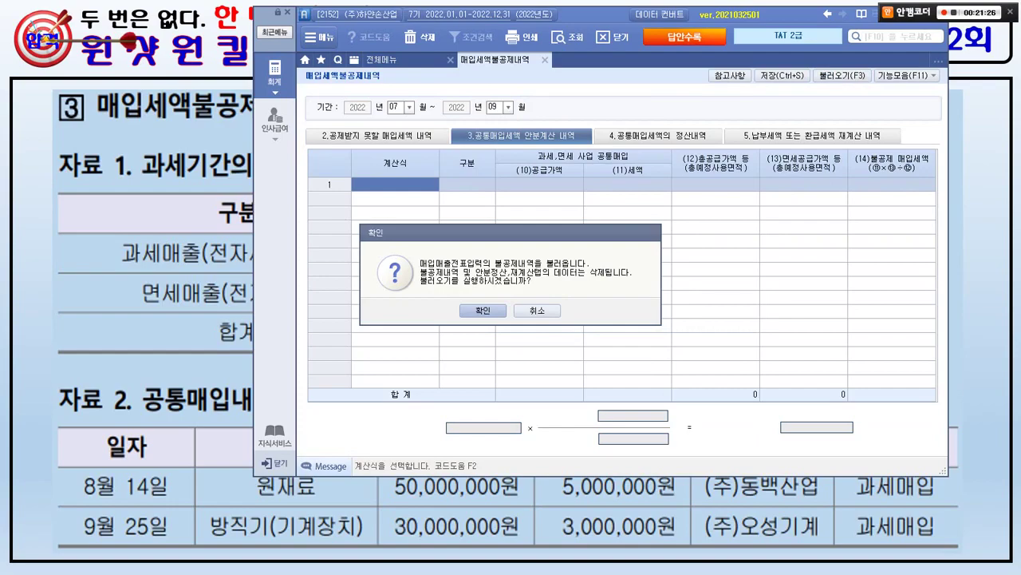
key("Return")
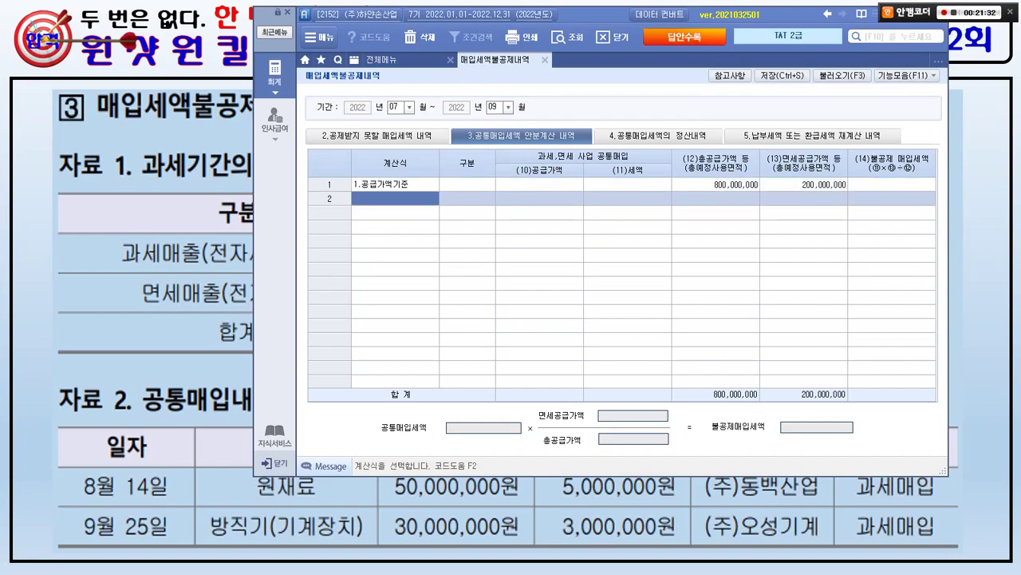
Enter 50,000,000 as row 1's common-purchase 공급가액 for the August 14 raw material purchase and complete the row
left_click(467, 184)
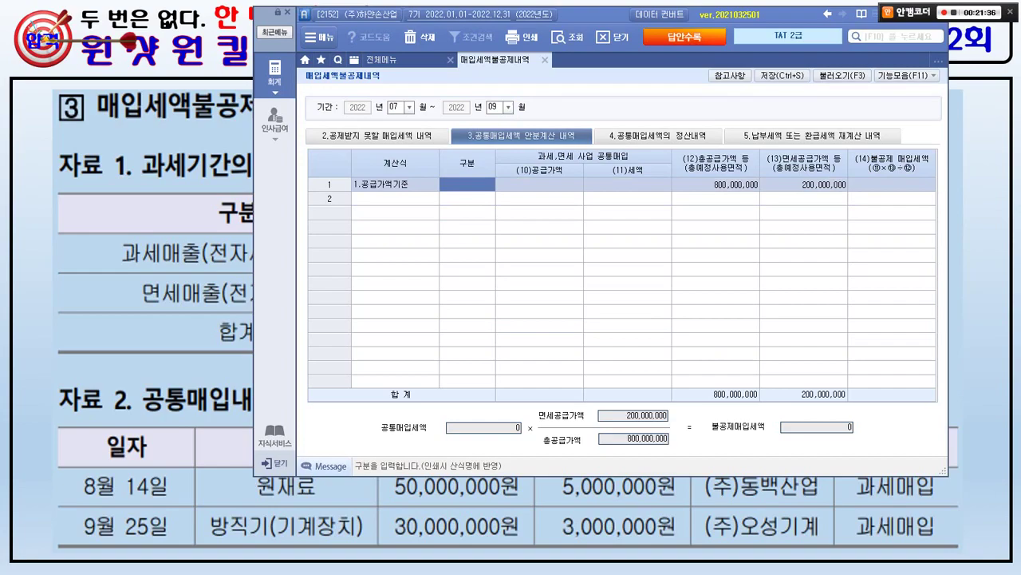
left_click(540, 184)
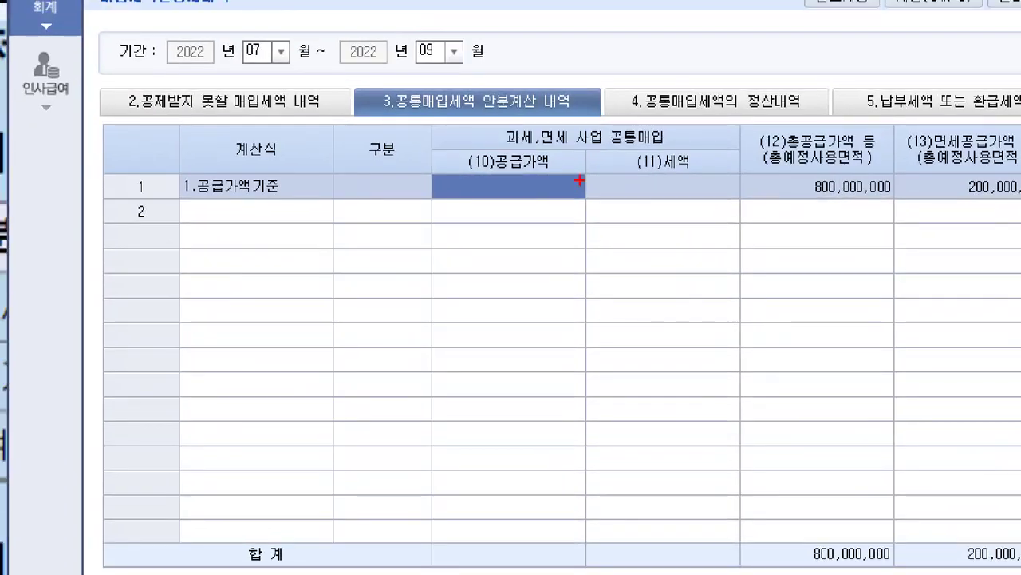
mouse_move(245, 211)
left_mouse_down()
mouse_move(189, 155)
mouse_move(271, 209)
mouse_move(262, 217)
left_mouse_up()
mouse_move(488, 119)
left_mouse_down()
mouse_move(551, 151)
mouse_move(673, 146)
left_mouse_up()
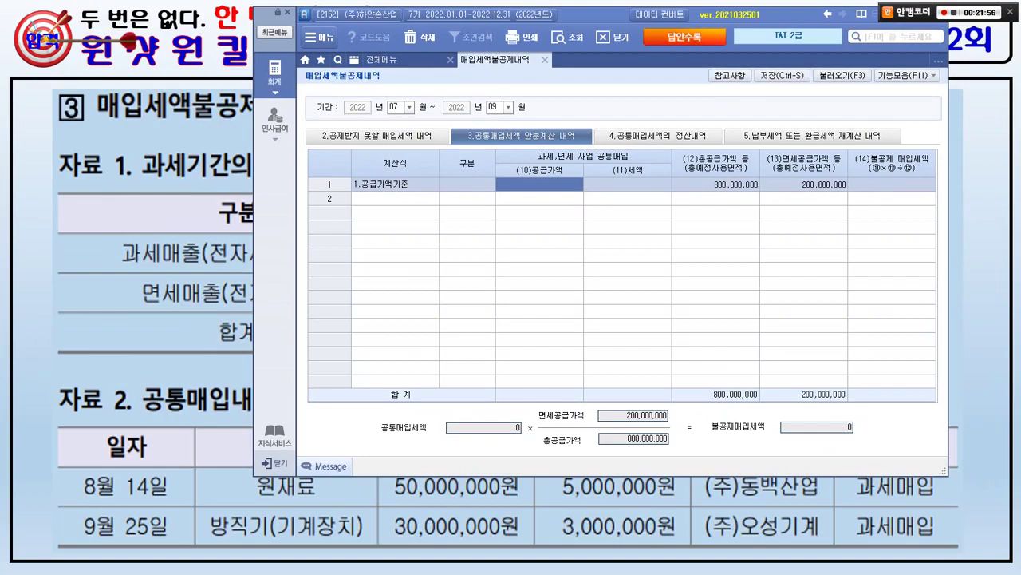
type("50,000,000")
key("Return")
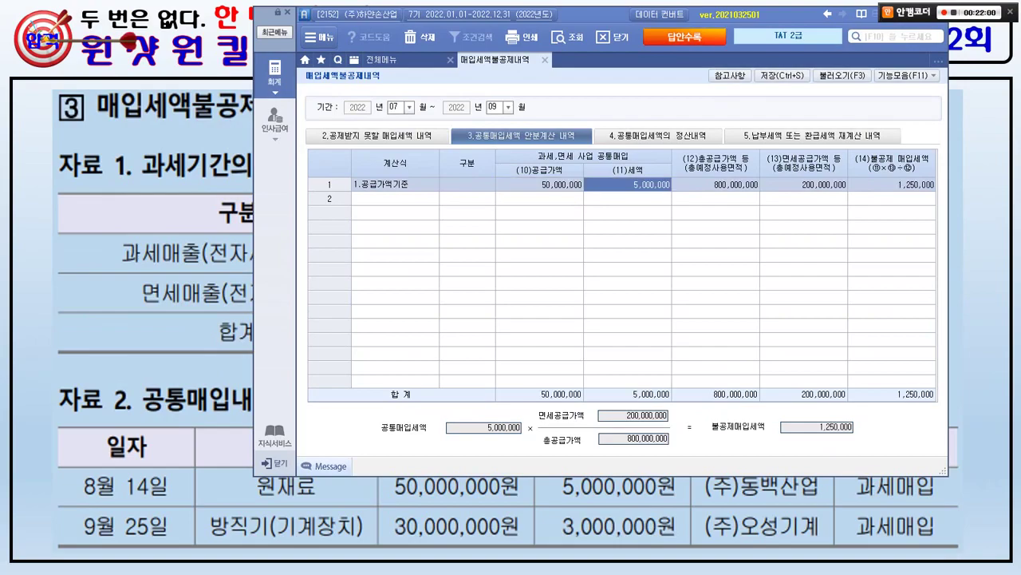
key("Return")
key("Return")
key("Return")
key("Return")
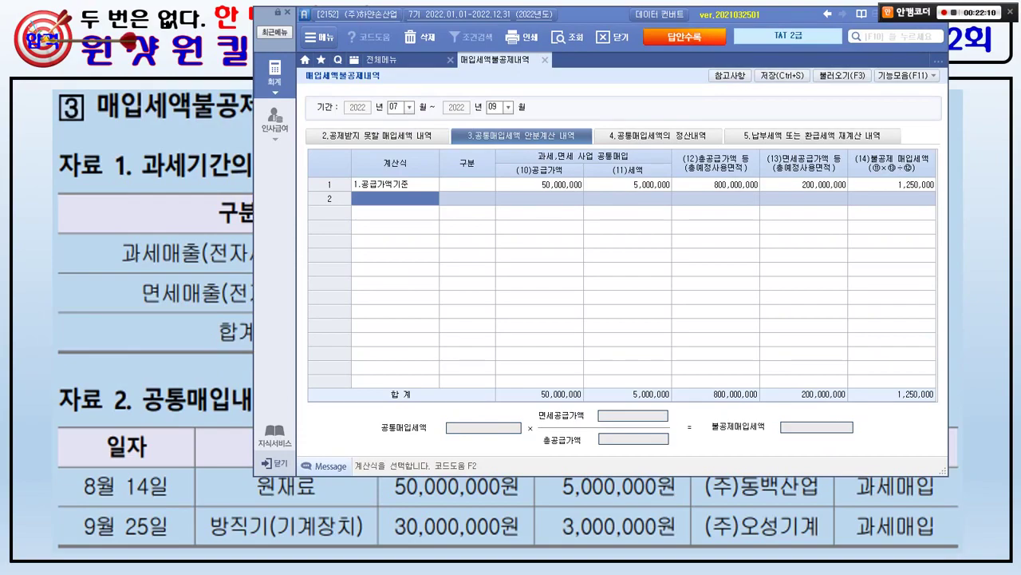
Add row 2 with formula 1 (공급가액기준) and a common-purchase 공급가액 of 30,000,000 for the September 25 machine purchase
key("F2")
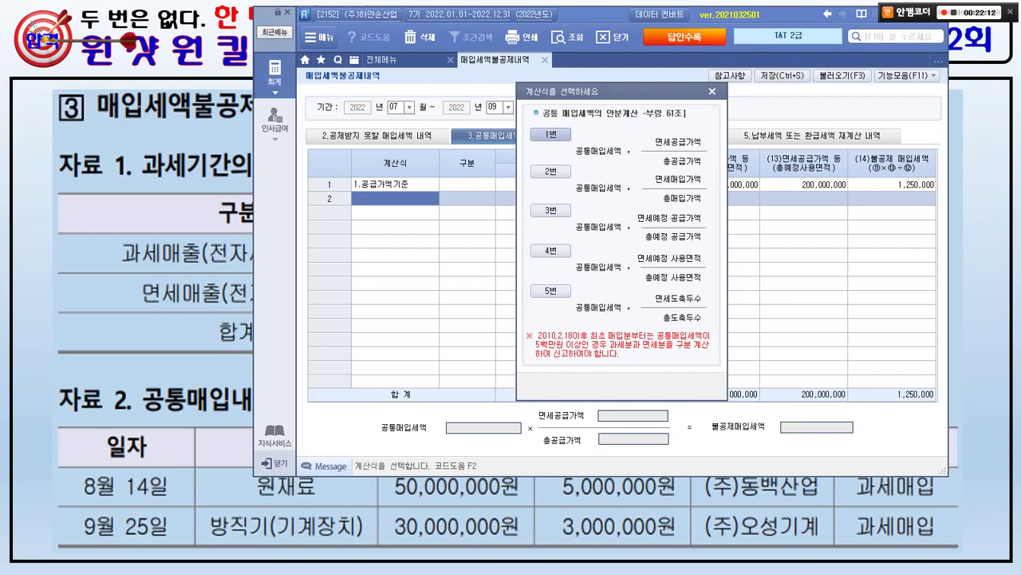
left_click(551, 135)
key("Return")
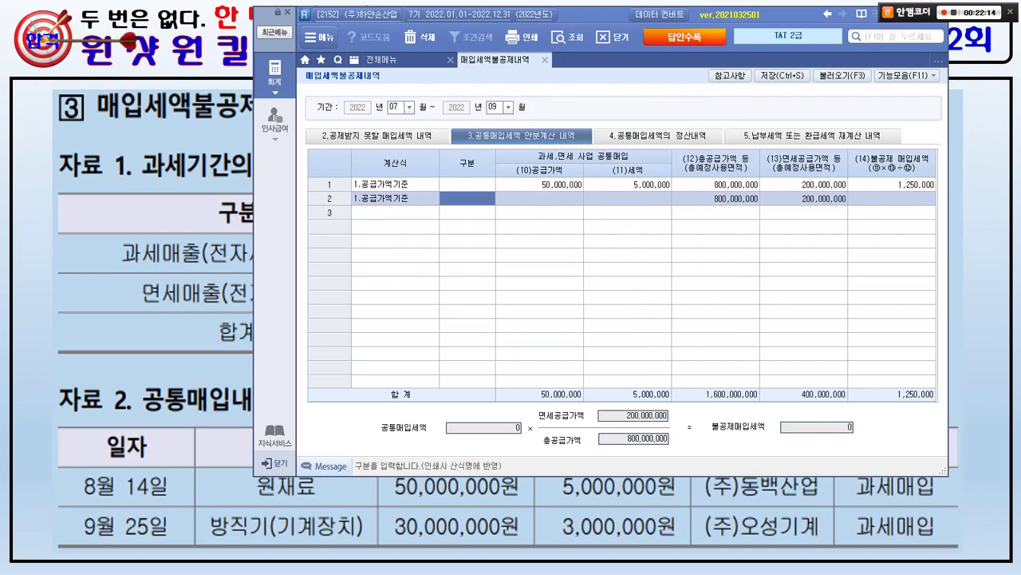
left_click(539, 198)
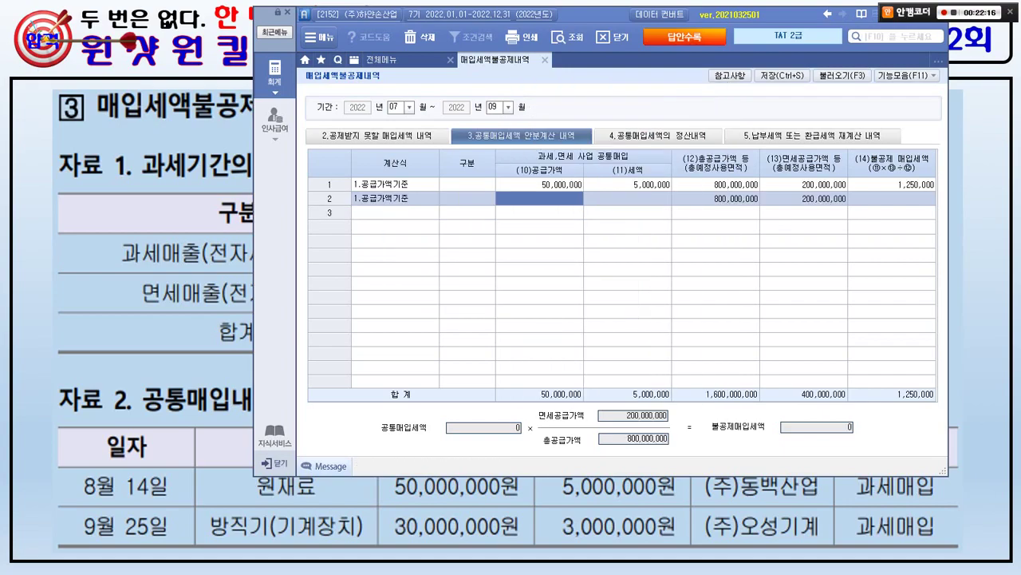
type("30,000")
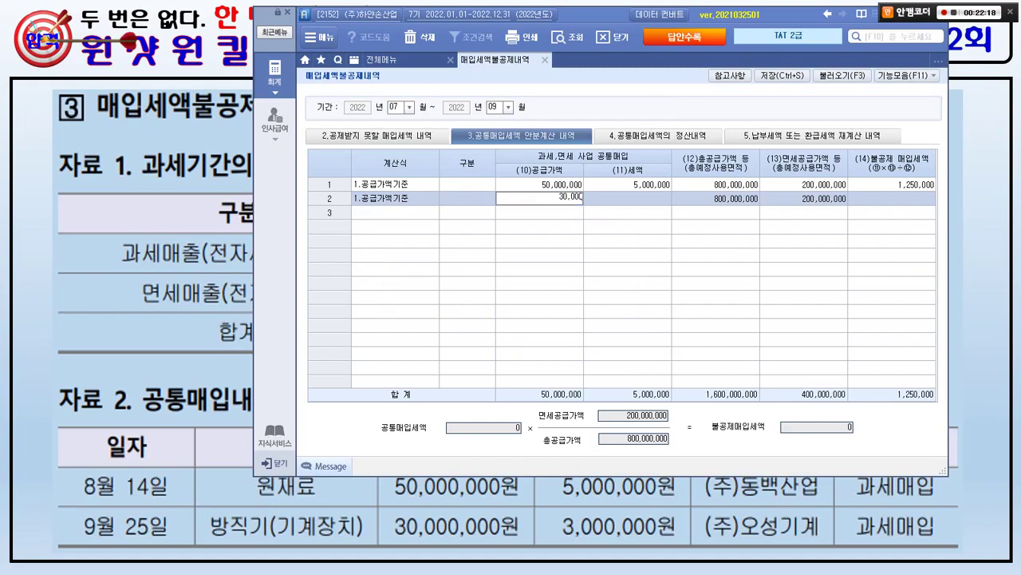
type(",000")
key("Return")
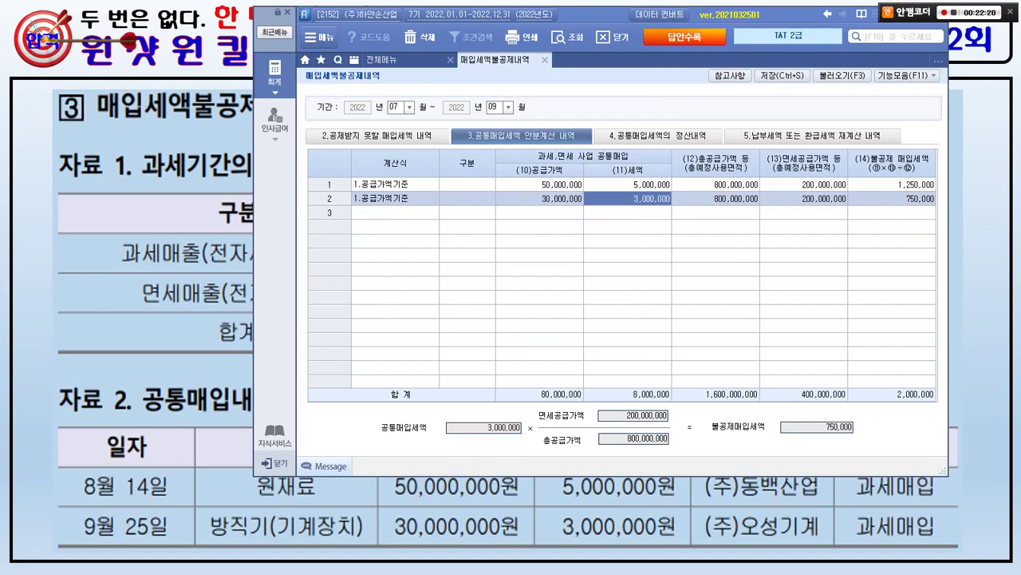
Compare row 2's 총공급가액 and 면세공급가액 with the product sales table in the exercise slide
left_click(715, 198)
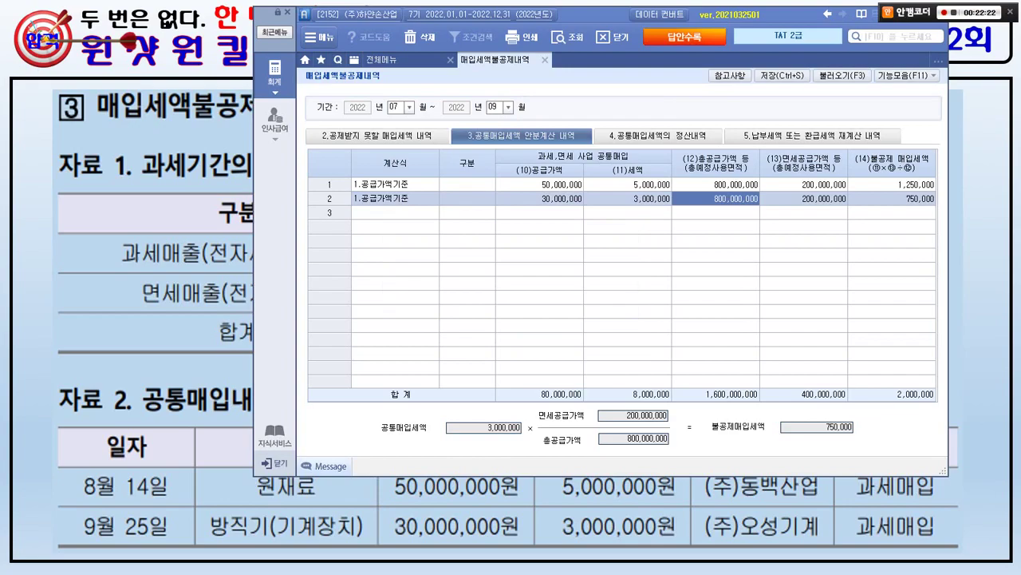
key("alt+Tab")
mouse_move(579, 359)
left_mouse_down()
mouse_move(556, 366)
mouse_move(578, 351)
left_mouse_up()
mouse_move(558, 313)
left_mouse_down()
mouse_move(549, 314)
mouse_move(558, 297)
left_mouse_up()
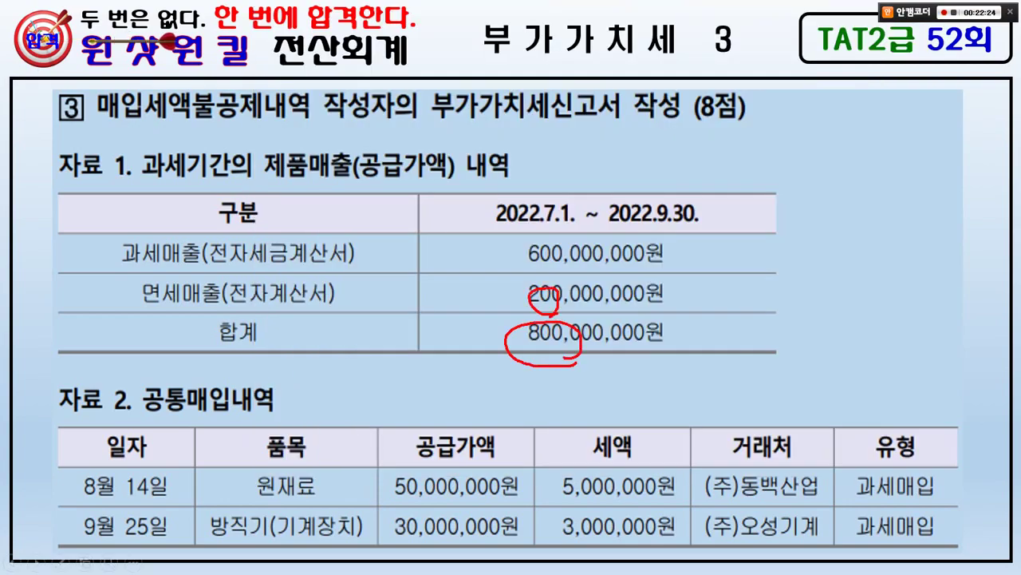
key("alt+Tab")
left_click(804, 198)
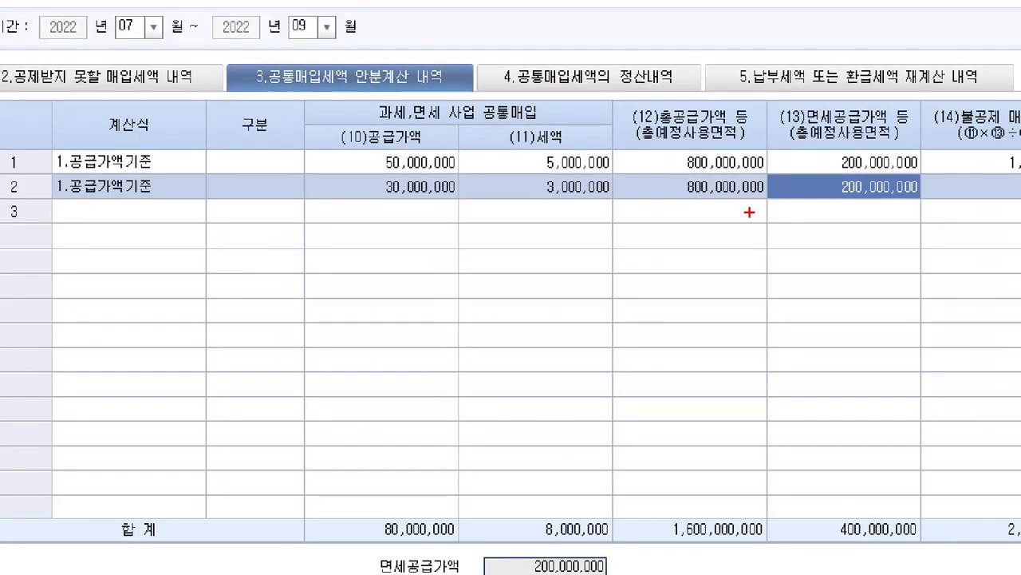
mouse_move(460, 176)
left_mouse_down()
mouse_move(389, 177)
mouse_move(375, 144)
mouse_move(449, 145)
mouse_move(459, 169)
left_mouse_up()
mouse_move(571, 171)
left_mouse_down()
mouse_move(531, 160)
mouse_move(589, 137)
mouse_move(612, 168)
mouse_move(586, 170)
left_mouse_up()
left_click_drag(552, 119, 561, 132)
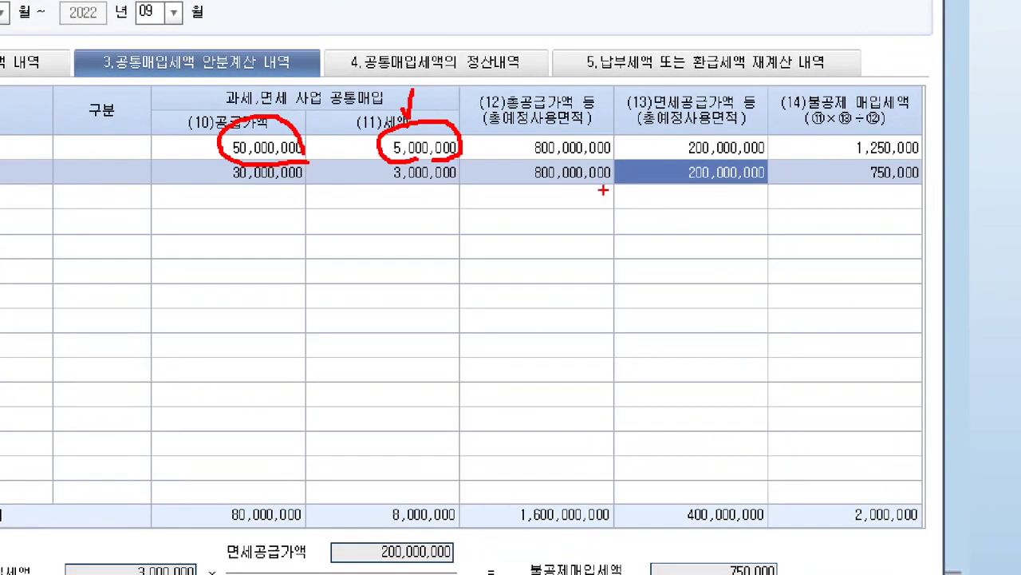
left_click_drag(533, 160, 770, 160)
mouse_move(611, 162)
left_mouse_down()
mouse_move(522, 157)
mouse_move(590, 120)
mouse_move(614, 151)
left_mouse_up()
mouse_move(682, 158)
left_mouse_down()
mouse_move(675, 141)
mouse_move(754, 117)
mouse_move(768, 158)
left_mouse_up()
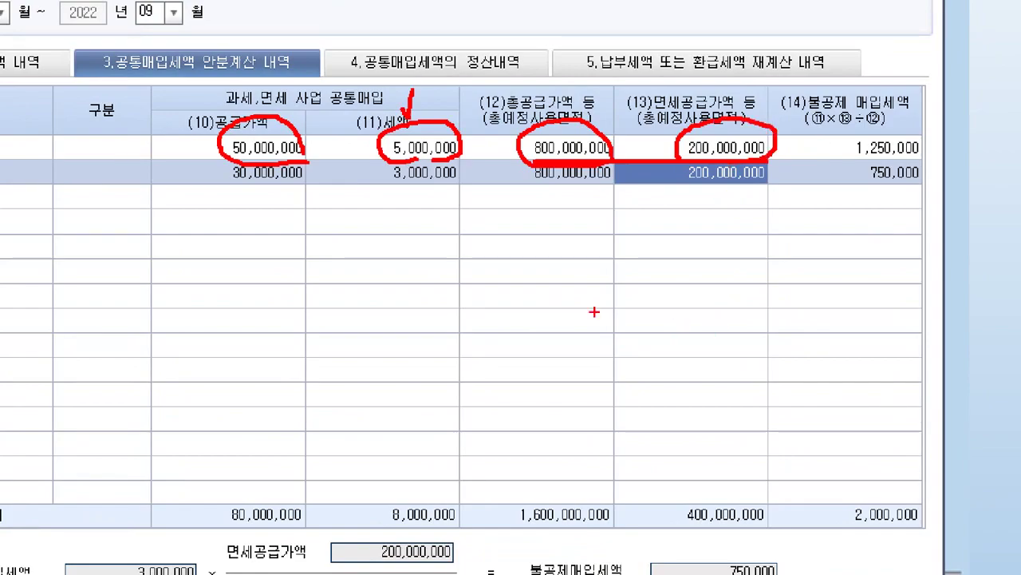
left_click_drag(441, 157, 499, 260)
left_click_drag(434, 177, 474, 172)
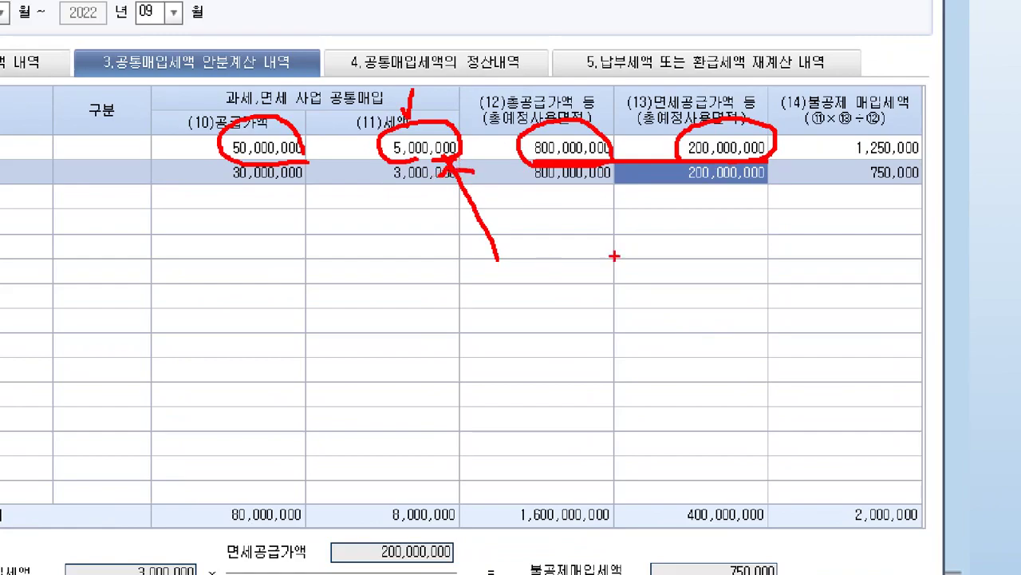
left_click_drag(842, 157, 933, 158)
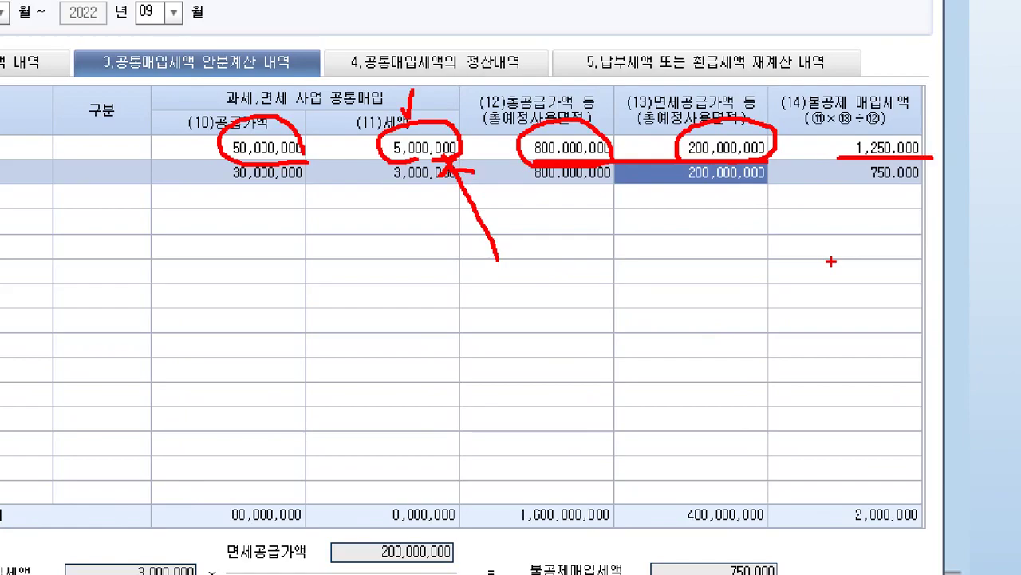
mouse_move(444, 199)
left_mouse_down()
mouse_move(399, 200)
mouse_move(393, 171)
mouse_move(439, 156)
mouse_move(450, 199)
left_mouse_up()
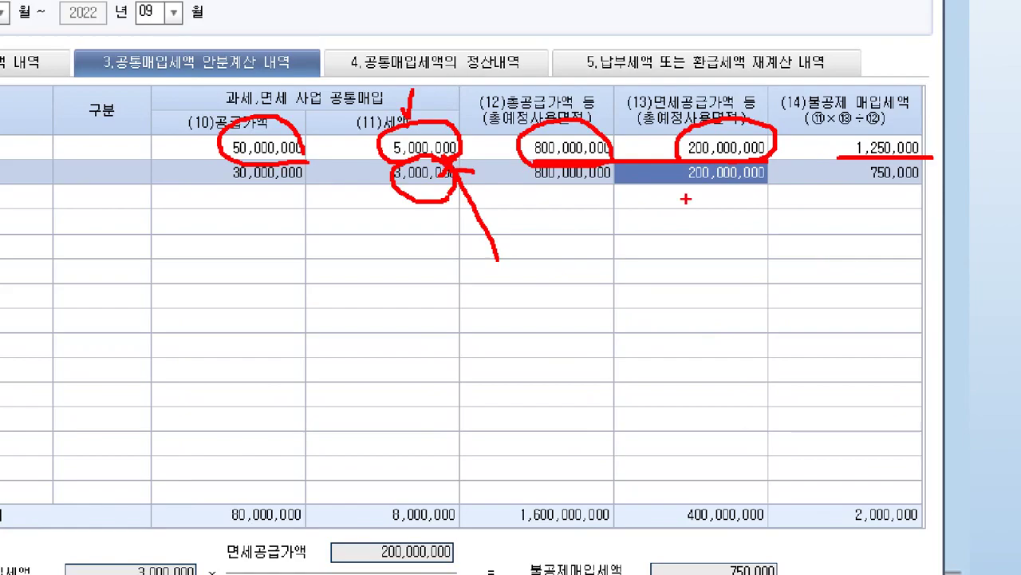
mouse_move(713, 198)
left_mouse_down()
mouse_move(683, 199)
mouse_move(718, 159)
mouse_move(732, 194)
left_mouse_up()
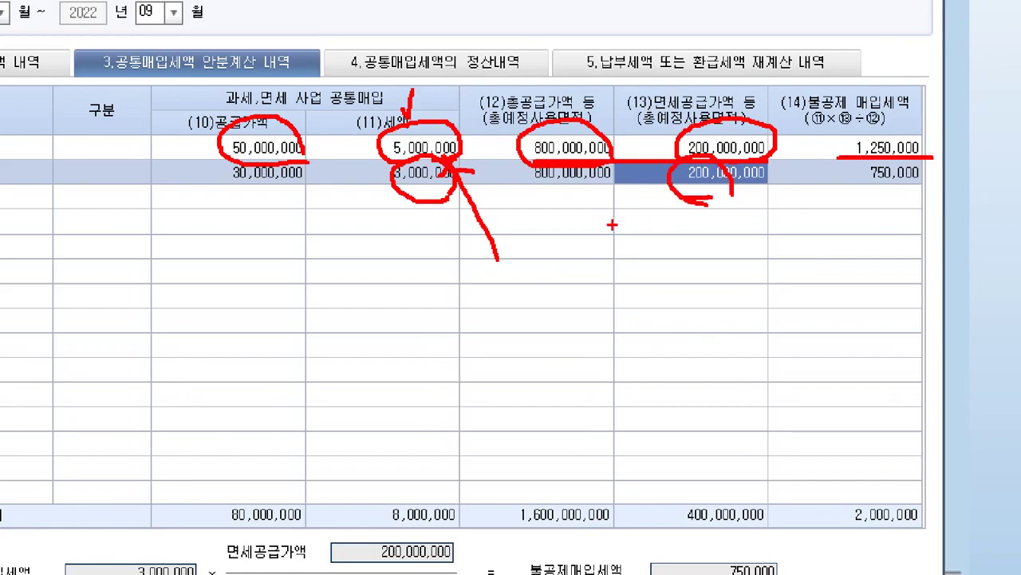
mouse_move(908, 191)
left_mouse_down()
mouse_move(872, 193)
mouse_move(888, 163)
mouse_move(910, 192)
mouse_move(890, 214)
mouse_move(830, 152)
mouse_move(906, 125)
mouse_move(894, 212)
left_mouse_up()
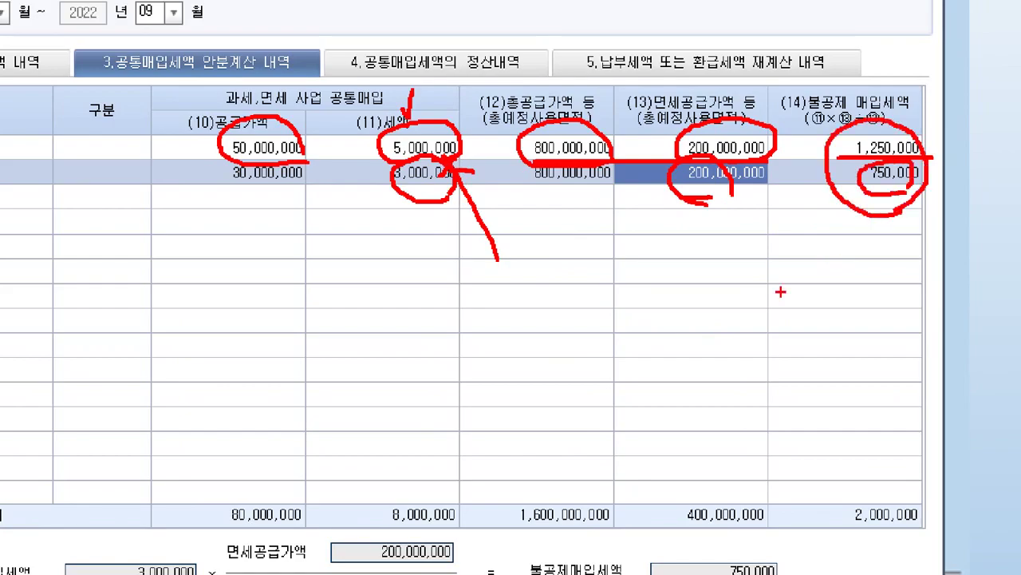
key("Escape")
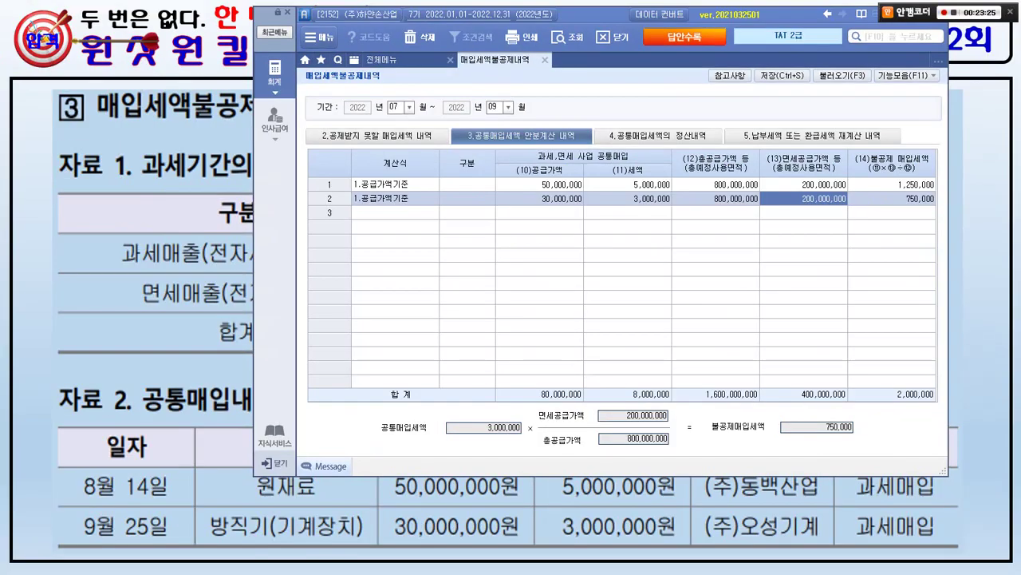
Review both 공통매입세액 안분계산 rows, from the common-purchase amounts to the 불공제 매입세액, alongside the exercise's 평가문제
key("alt+Tab")
key("Page_Down")
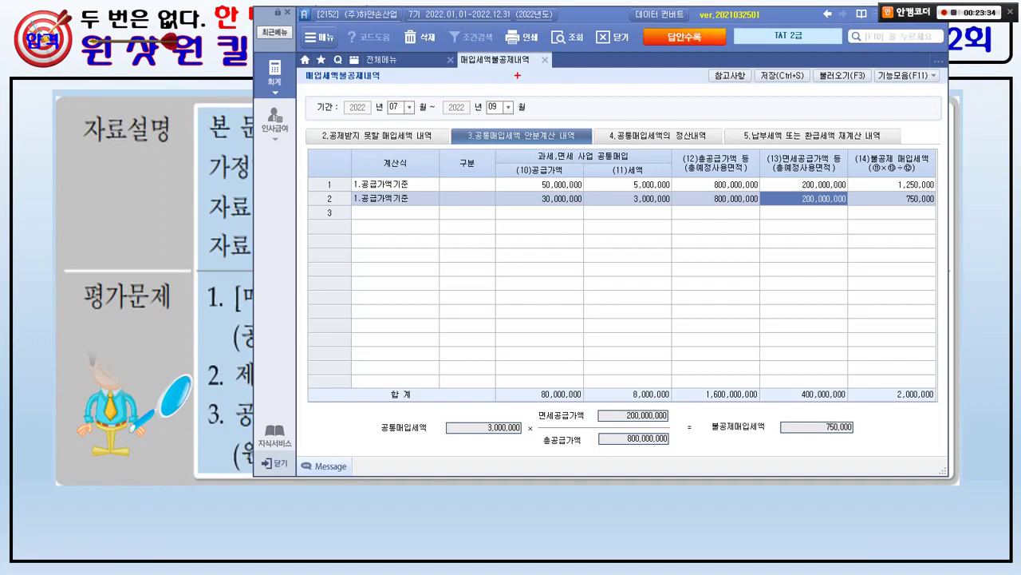
mouse_move(527, 75)
left_mouse_down()
mouse_move(456, 70)
mouse_move(476, 33)
mouse_move(525, 33)
mouse_move(535, 69)
left_mouse_up()
mouse_move(544, 141)
left_mouse_down()
mouse_move(533, 151)
mouse_move(522, 128)
mouse_move(545, 126)
left_mouse_up()
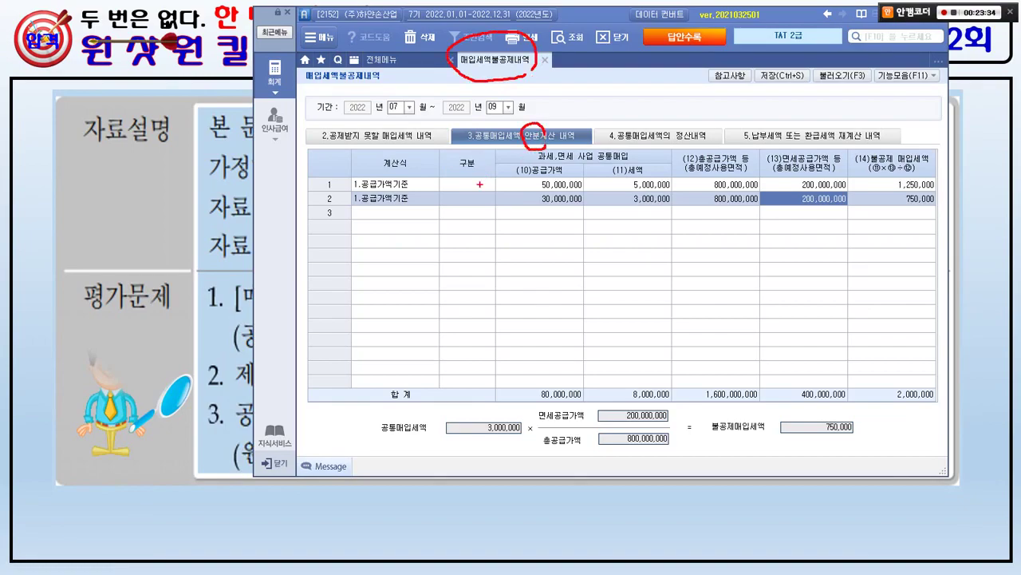
left_click_drag(514, 171, 652, 207)
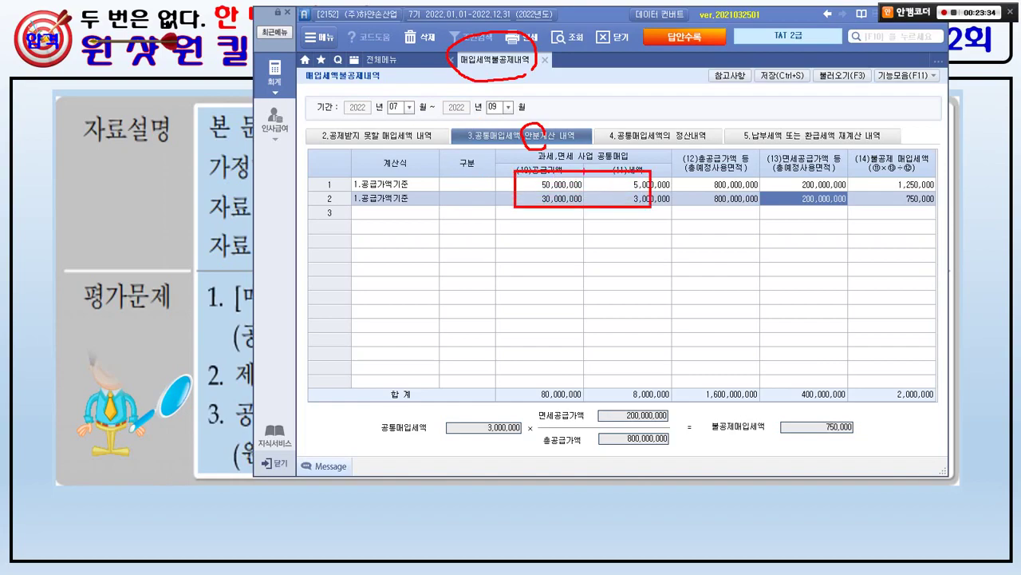
mouse_move(620, 165)
left_mouse_down()
mouse_move(597, 145)
mouse_move(630, 152)
mouse_move(628, 162)
left_mouse_up()
mouse_move(511, 168)
left_mouse_down()
mouse_move(660, 206)
mouse_move(712, 182)
mouse_move(862, 212)
left_mouse_up()
mouse_move(716, 166)
left_mouse_down()
mouse_move(720, 180)
mouse_move(726, 169)
mouse_move(789, 166)
mouse_move(755, 197)
mouse_move(766, 188)
left_mouse_up()
left_click_drag(774, 183, 795, 182)
mouse_move(932, 217)
left_mouse_down()
mouse_move(903, 217)
mouse_move(932, 164)
mouse_move(936, 210)
left_mouse_up()
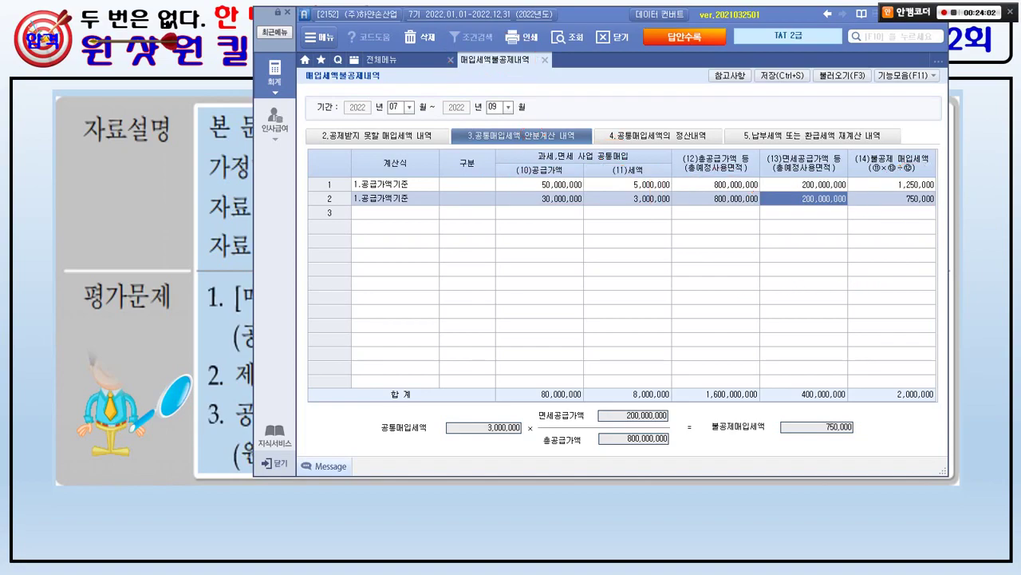
Following question 2, open the 부가가치세신고서 and load the 정기신고 for July 1 to September 30, 2022
key("alt+Tab")
left_click_drag(241, 391, 909, 397)
mouse_move(742, 330)
left_mouse_down()
mouse_move(713, 326)
mouse_move(742, 285)
mouse_move(754, 321)
mouse_move(777, 318)
mouse_move(763, 346)
mouse_move(781, 343)
left_mouse_up()
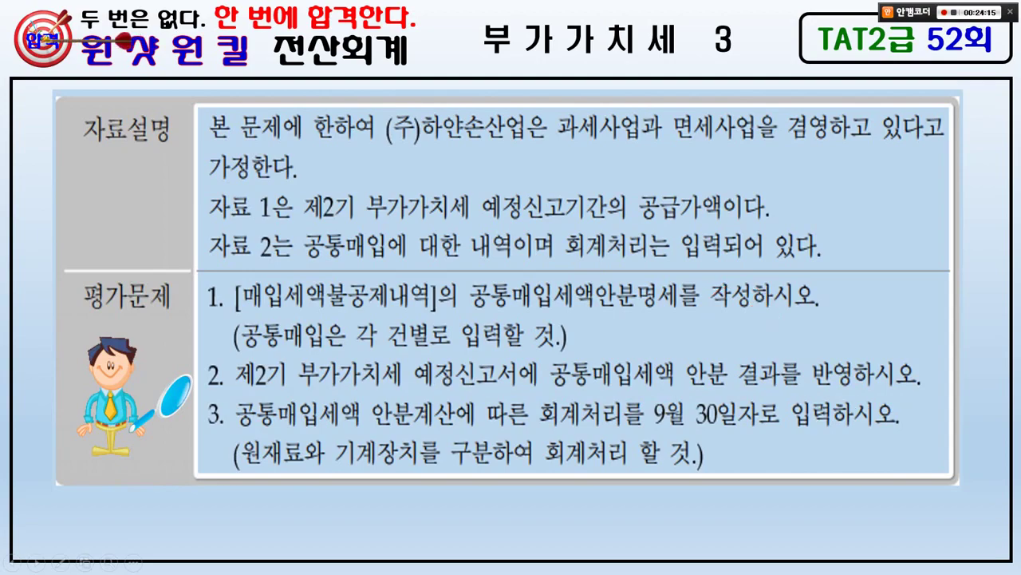
key("alt+Tab")
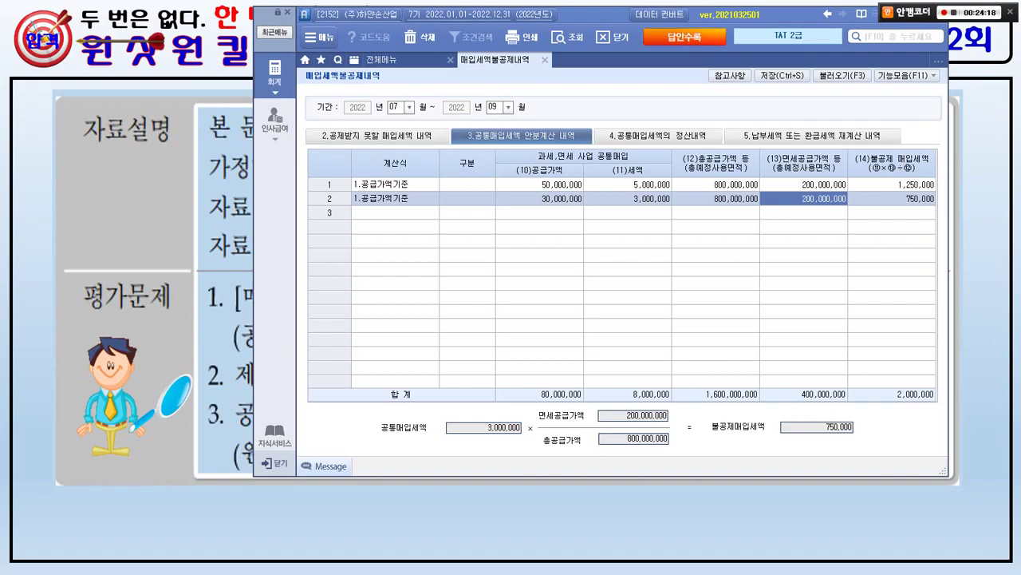
left_click(383, 59)
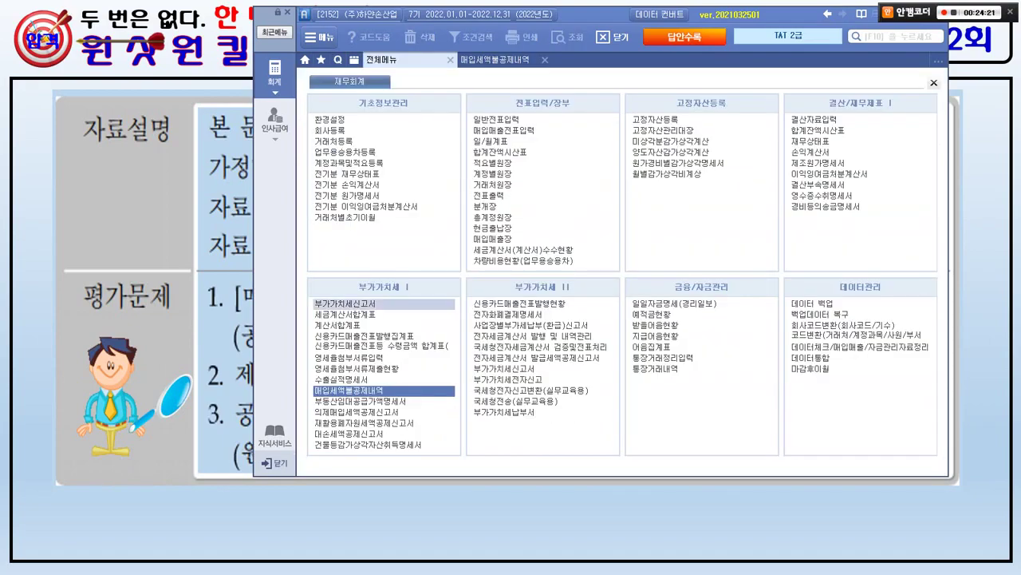
left_click(345, 303)
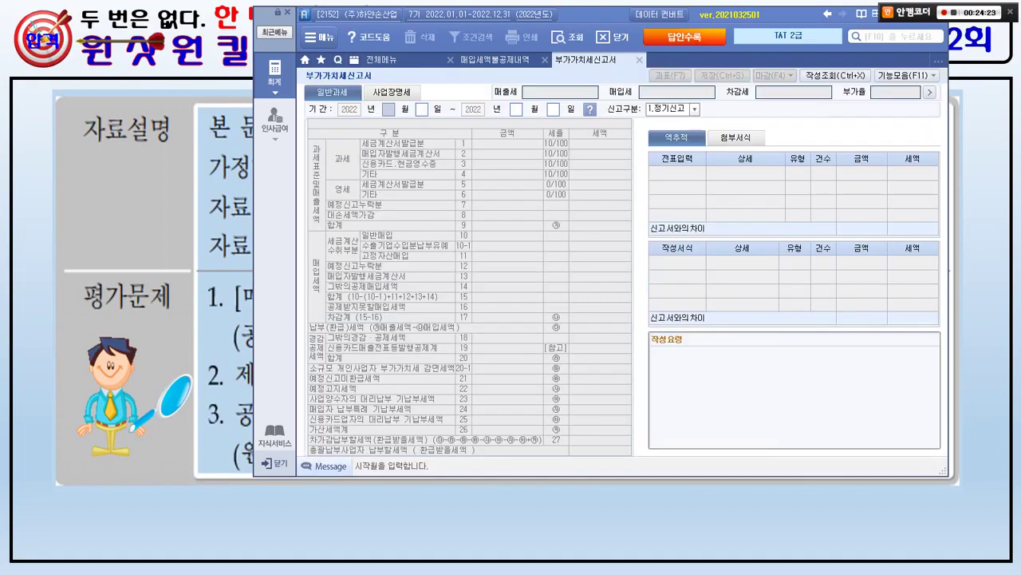
type("070109")
type("30")
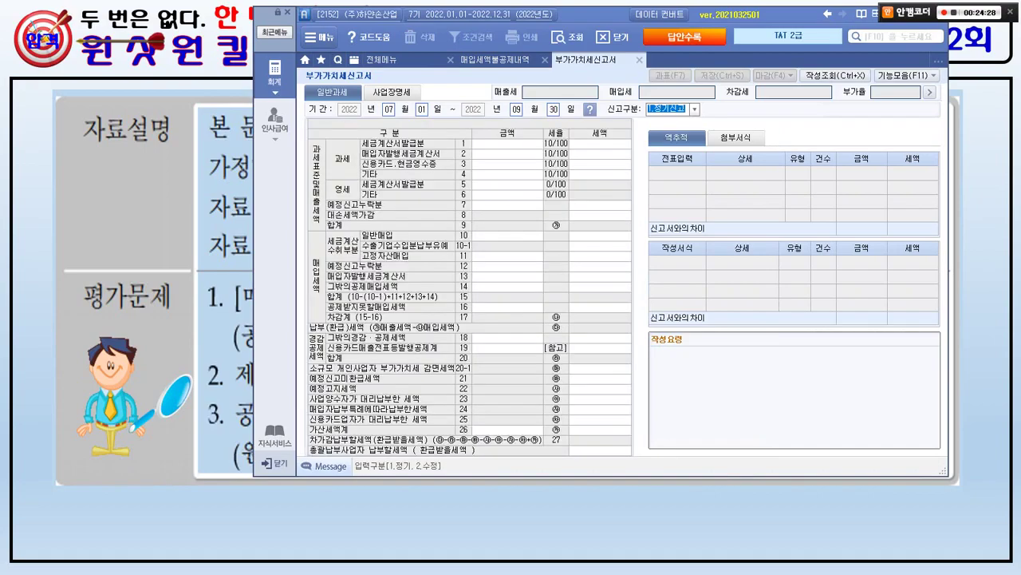
key("Return")
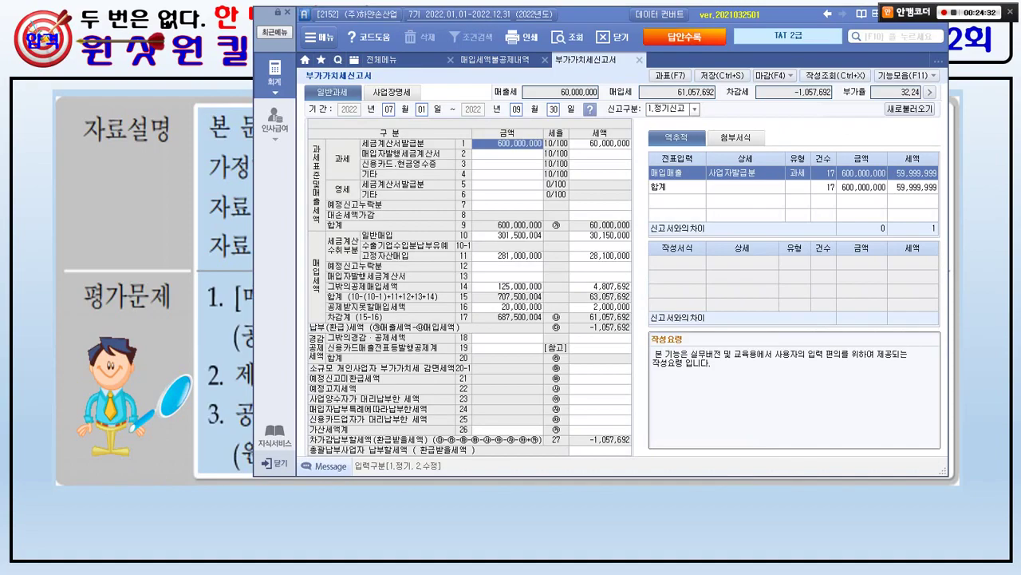
Check the 공통매입세액면세사업 amounts in line 16's 공제받지못할매입세액 breakdown, and save and close the VAT return
left_click_drag(322, 297, 645, 329)
mouse_move(542, 323)
left_mouse_down()
mouse_move(510, 328)
mouse_move(528, 292)
mouse_move(530, 323)
left_mouse_up()
mouse_move(604, 326)
left_mouse_down()
mouse_move(583, 321)
mouse_move(629, 314)
left_mouse_up()
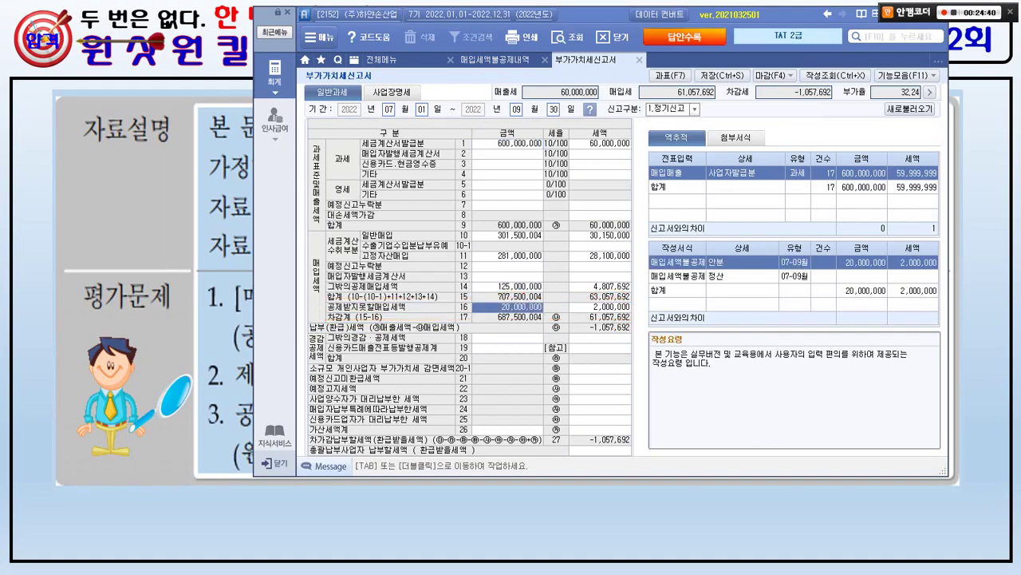
key("Tab")
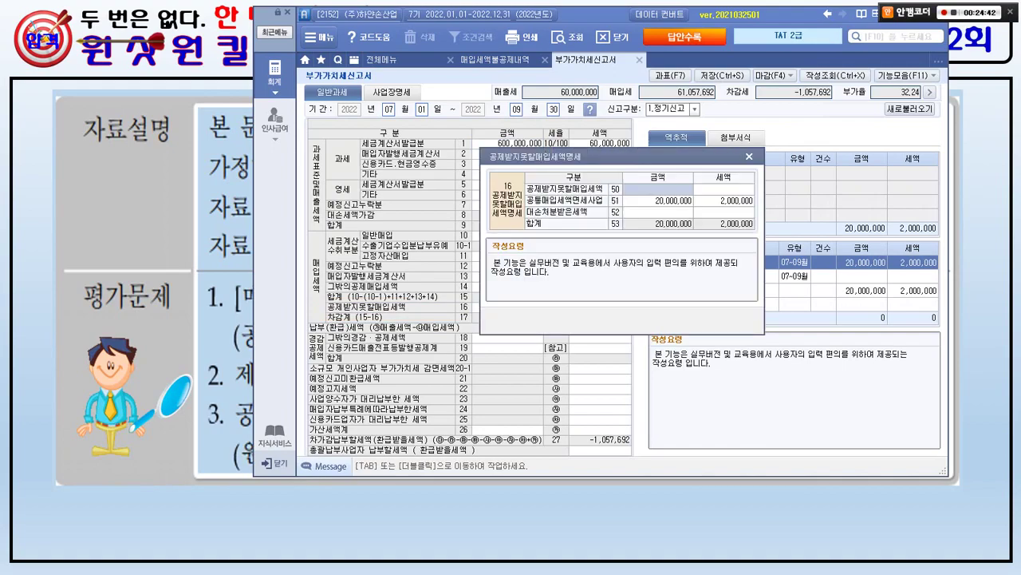
mouse_move(520, 232)
left_mouse_down()
mouse_move(469, 201)
mouse_move(502, 171)
mouse_move(520, 228)
mouse_move(552, 210)
mouse_move(609, 211)
left_mouse_up()
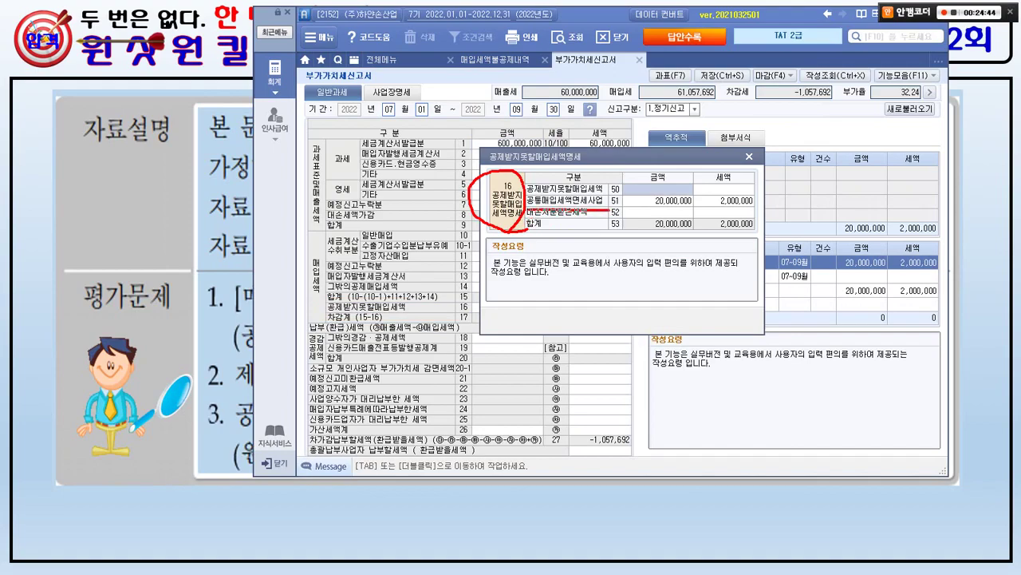
mouse_move(670, 215)
left_mouse_down()
mouse_move(679, 212)
mouse_move(648, 191)
mouse_move(678, 212)
mouse_move(705, 190)
mouse_move(732, 214)
left_mouse_up()
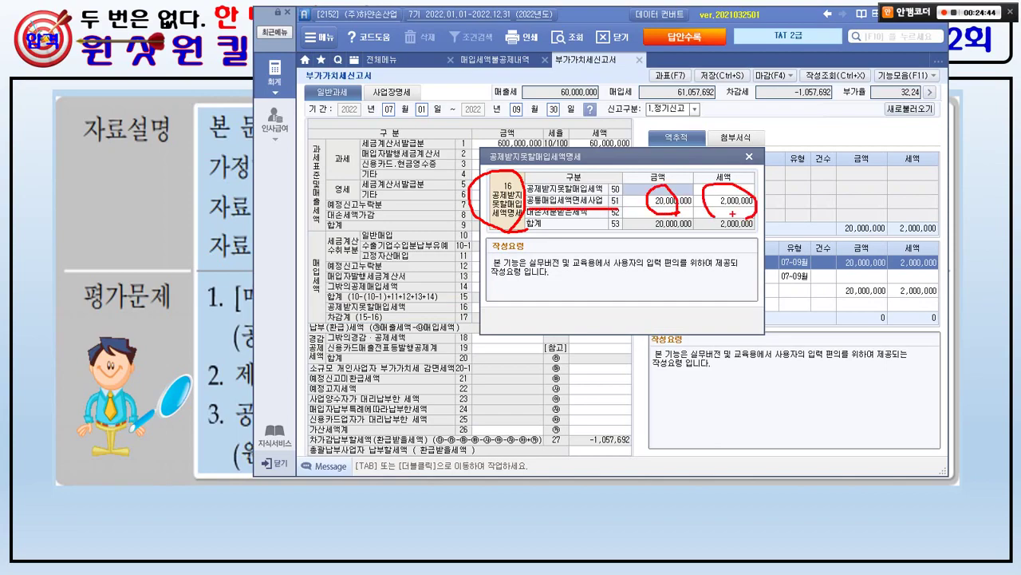
key("Escape")
key("Escape")
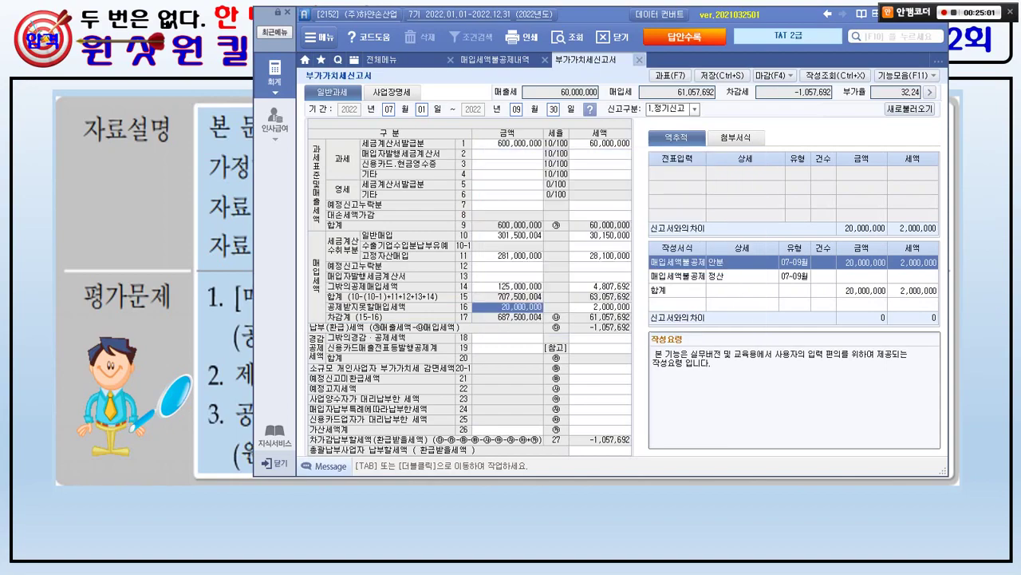
left_click(637, 60)
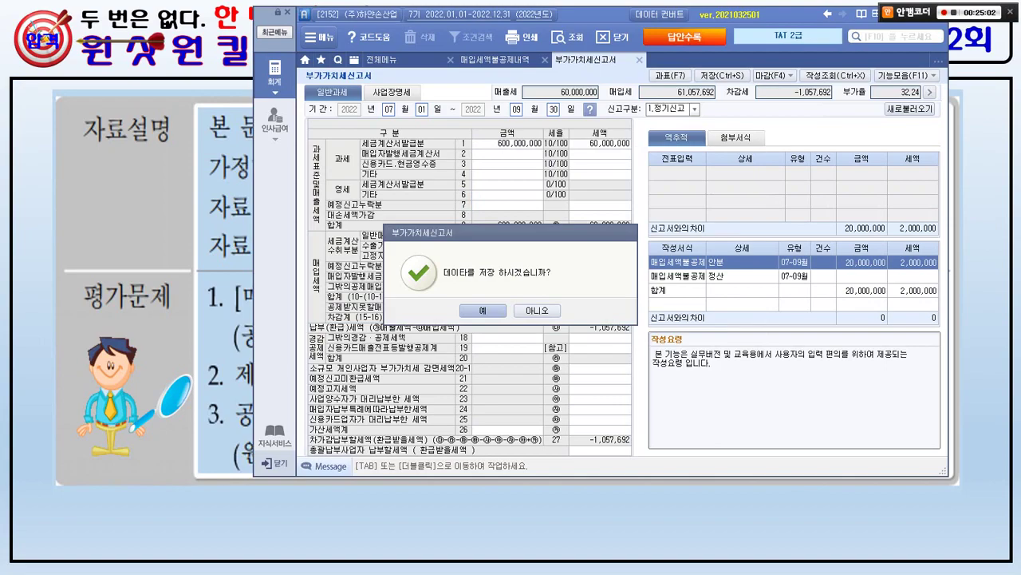
key("Return")
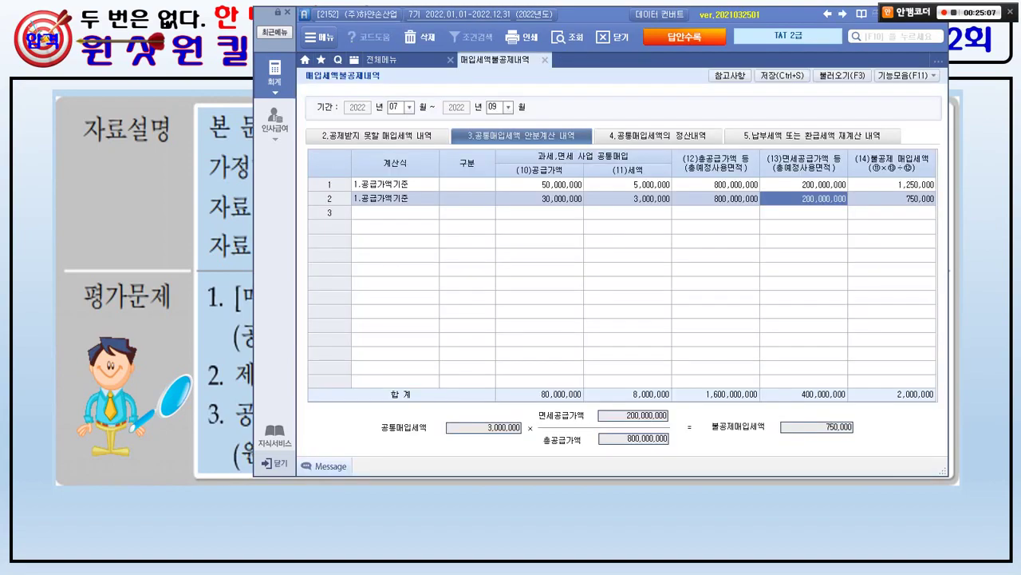
Read question 3 on the September 30 journal entry and examine each apportionment row's 불공제 매입세액
left_click(246, 435)
left_click_drag(247, 435, 840, 429)
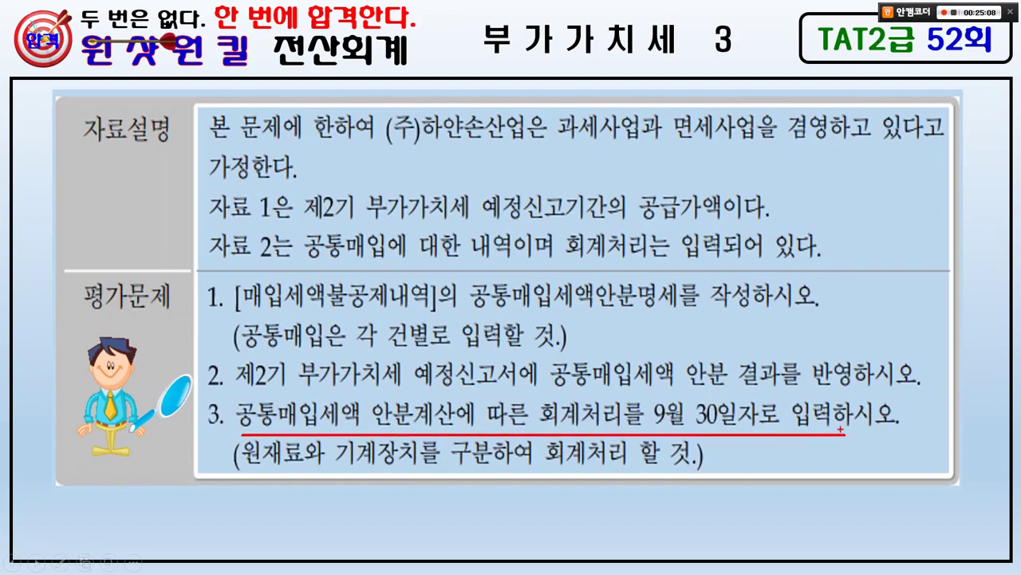
left_click(83, 562)
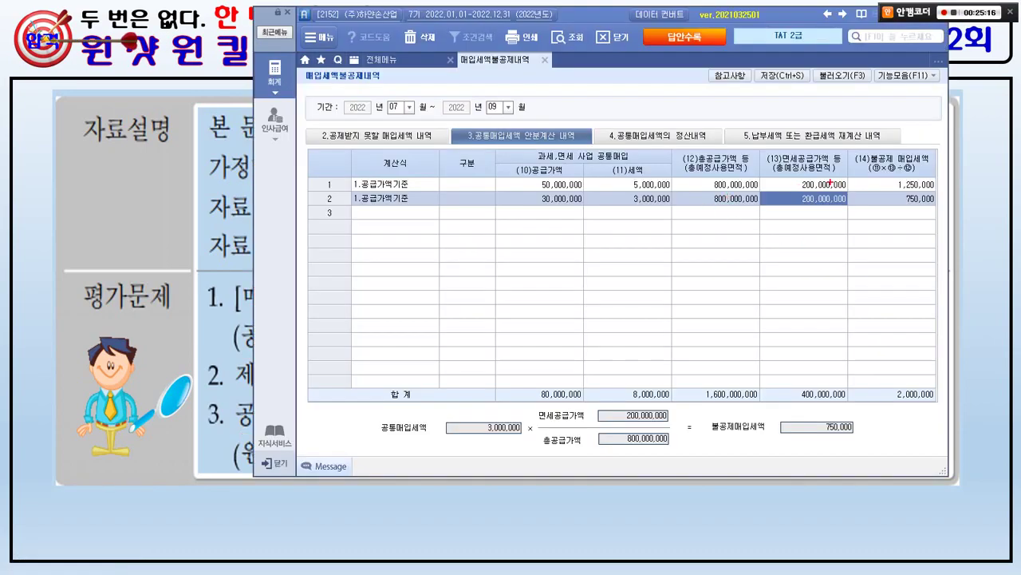
mouse_move(874, 170)
left_mouse_down()
mouse_move(943, 190)
mouse_move(881, 156)
mouse_move(866, 159)
mouse_move(938, 145)
mouse_move(946, 132)
left_mouse_up()
left_click_drag(840, 174, 875, 197)
left_click_drag(862, 191, 874, 196)
mouse_move(835, 232)
left_mouse_down()
mouse_move(794, 237)
mouse_move(838, 231)
mouse_move(822, 245)
left_mouse_up()
mouse_move(892, 234)
left_mouse_down()
mouse_move(884, 217)
mouse_move(894, 235)
mouse_move(873, 227)
mouse_move(891, 206)
left_mouse_up()
Open 일반전표입력 for September 30, 2022
left_click(381, 59)
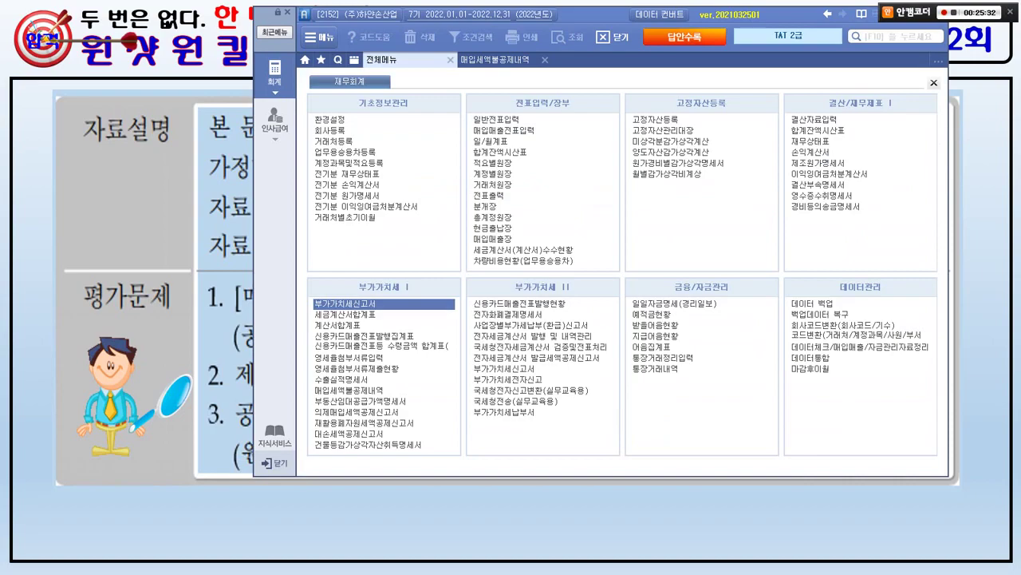
left_click(488, 120)
type("09")
key("Return")
type("30")
key("Return")
Start a debit (차변) line with account 153 원재료, leaving the 거래처 and 적요 blank
type("3")
key("Return")
type("135")
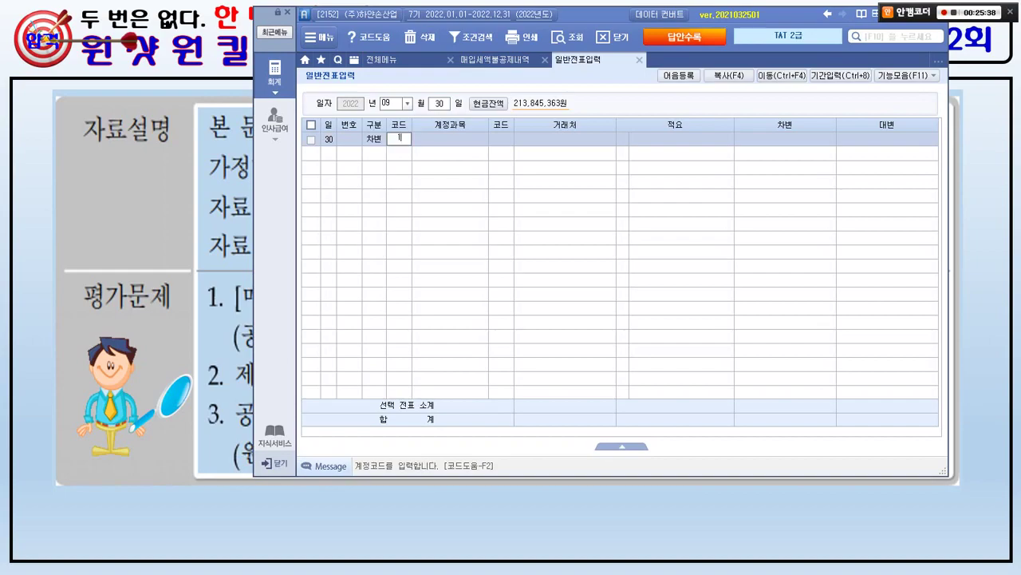
key("Return")
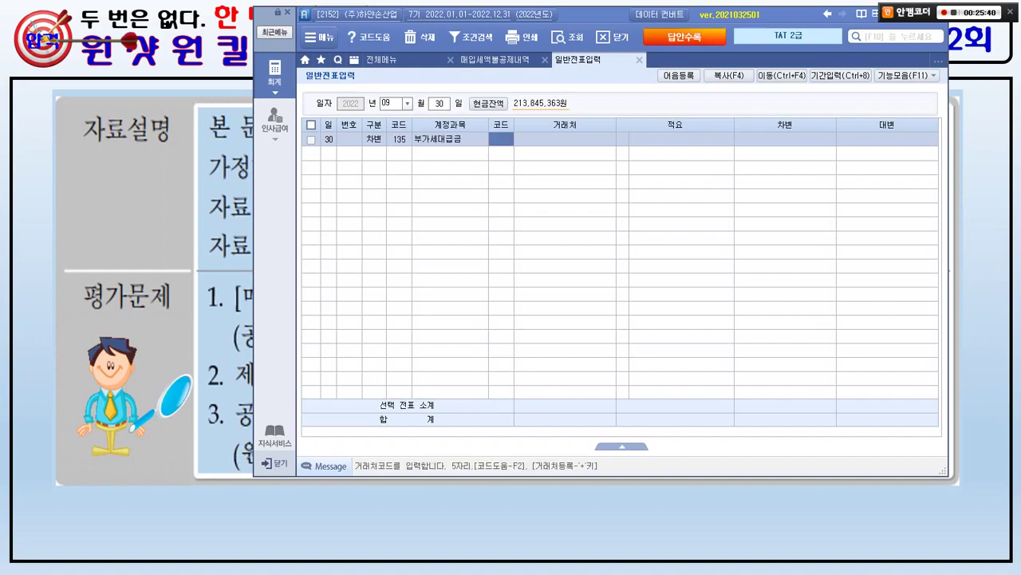
left_click(399, 139)
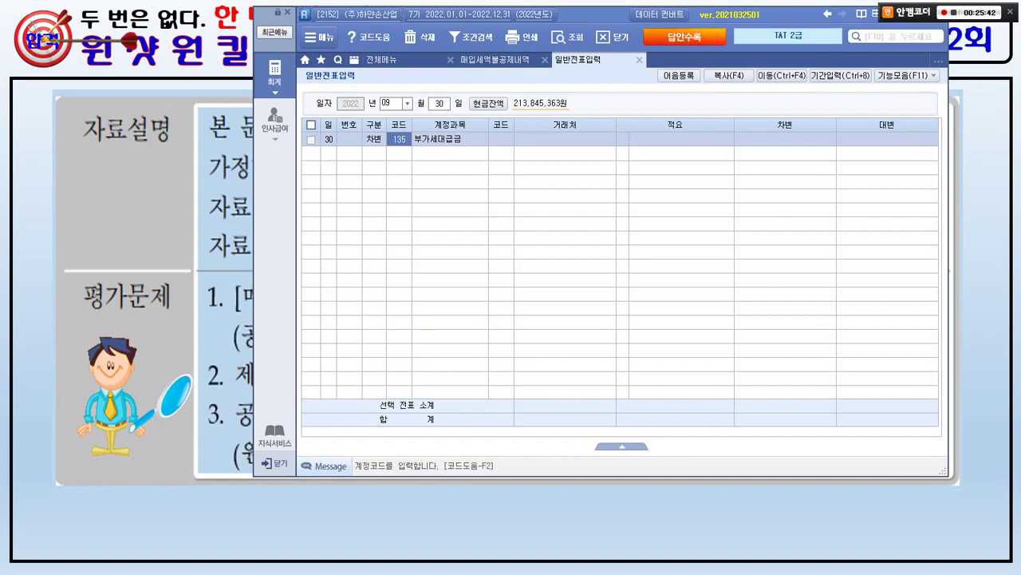
type("153")
key("Return")
key("Return")
key("Return")
key("Return")
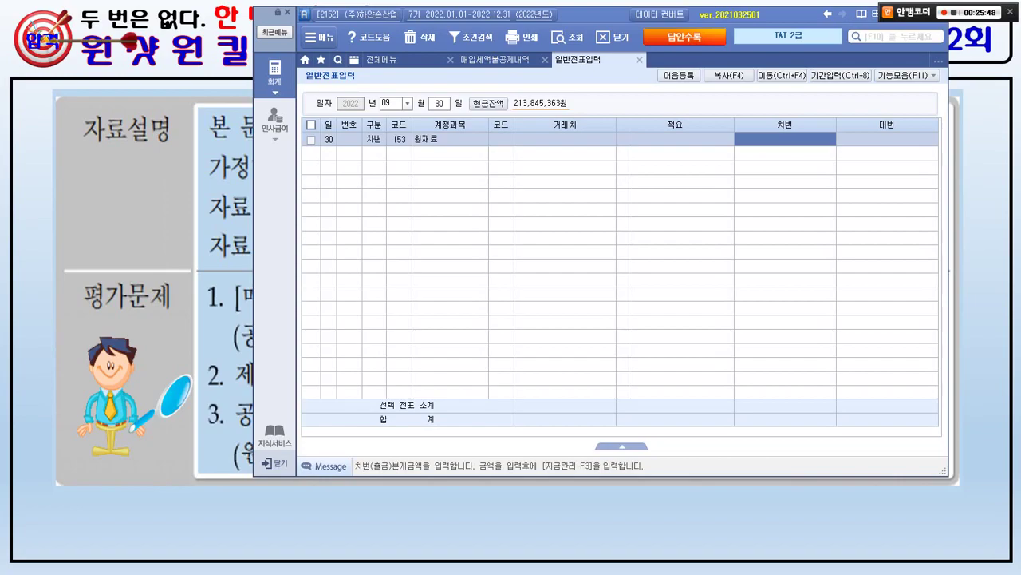
Enter row 1's 불공제 매입세액 of 1,250,000 as the 원재료 line's debit amount
key("ctrl+Tab")
left_click(395, 185)
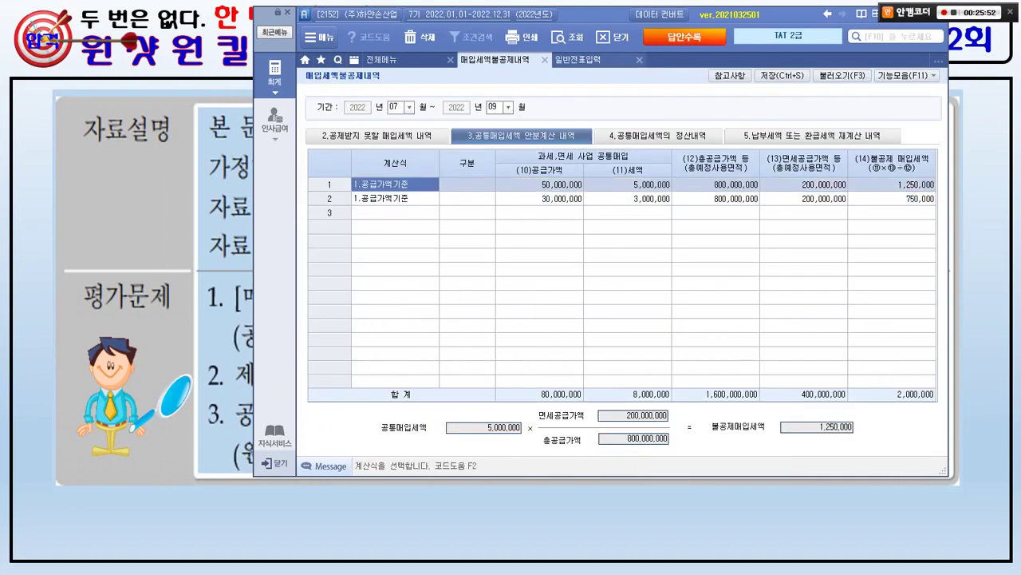
key("ctrl+Tab")
type("1")
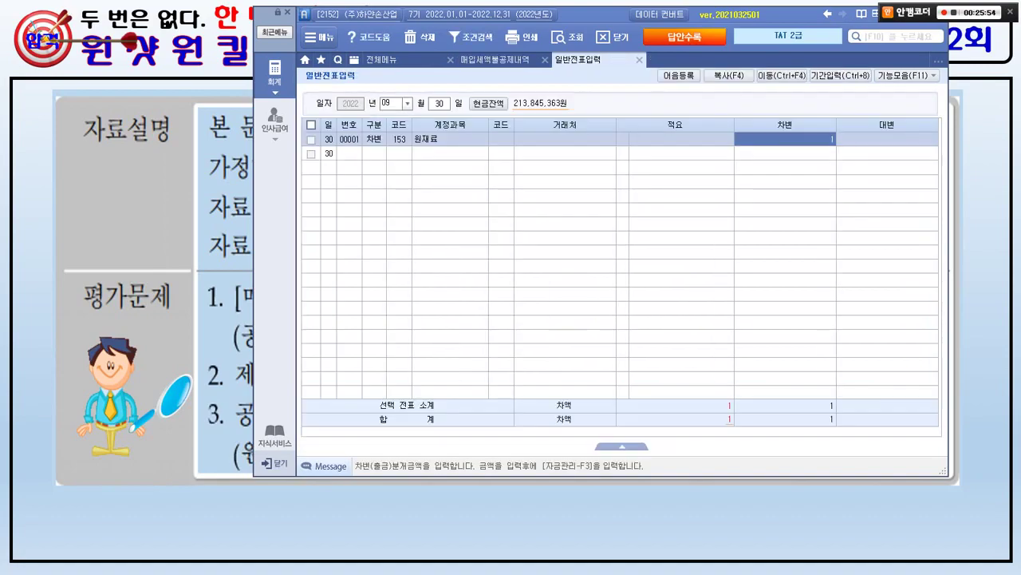
key("ctrl+Tab")
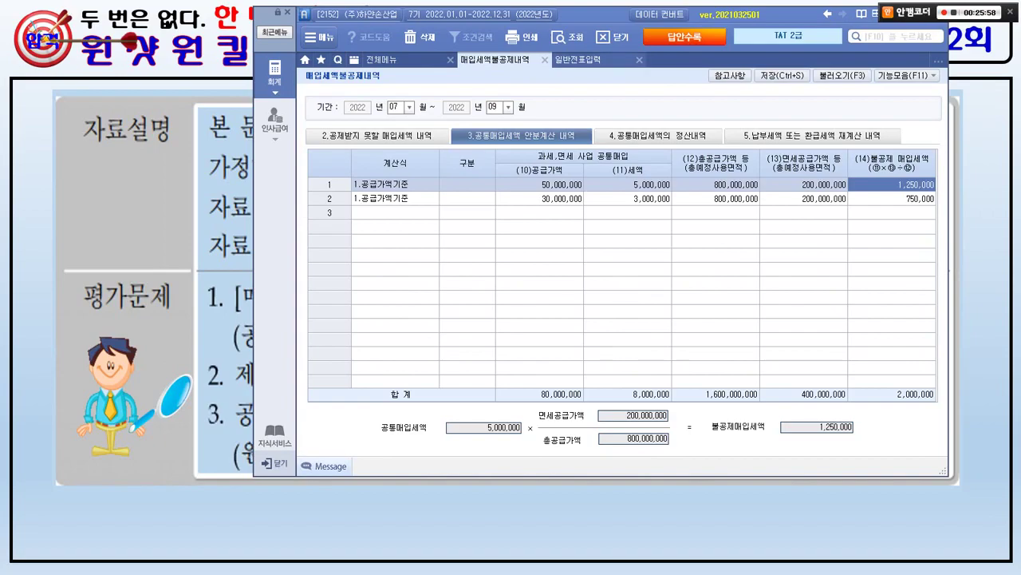
key("ctrl+Tab")
type("1,250,000")
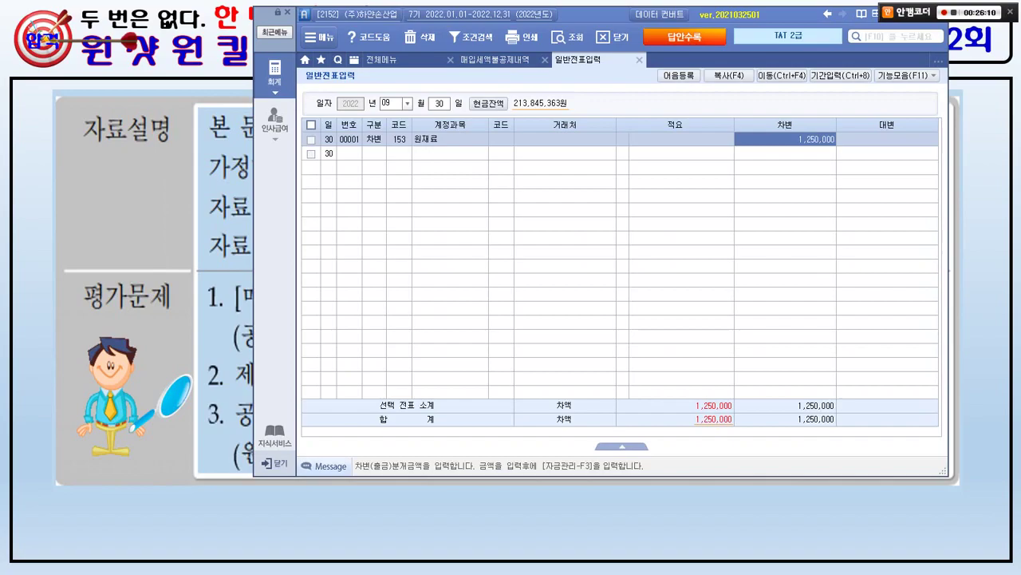
key("Return")
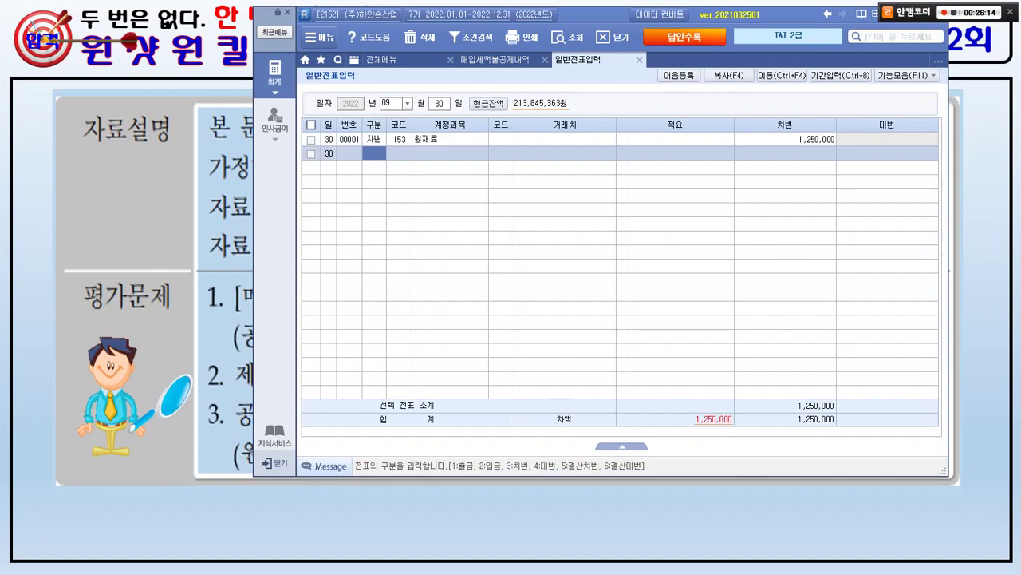
Add a credit (대변) line of 1,250,000 to account 135 부가세대급금
type("4")
key("Return")
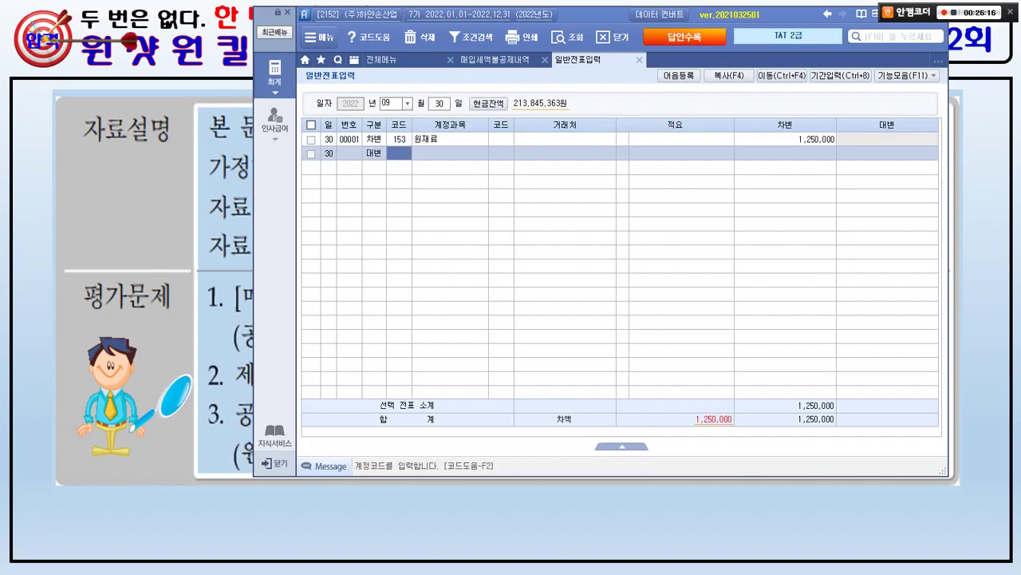
type("부가")
key("Return")
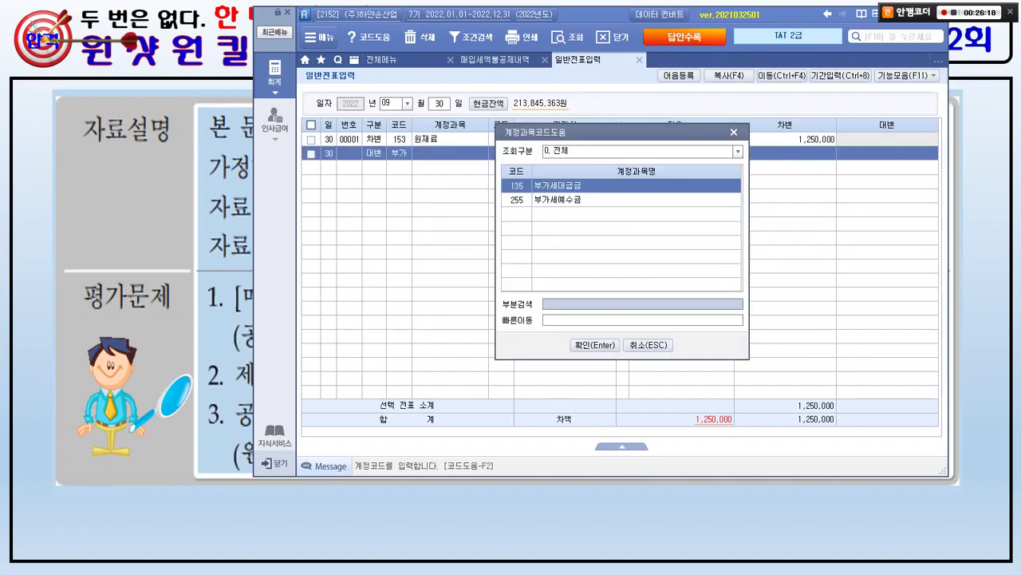
key("Return")
key("Return")
key("Return")
key("Return")
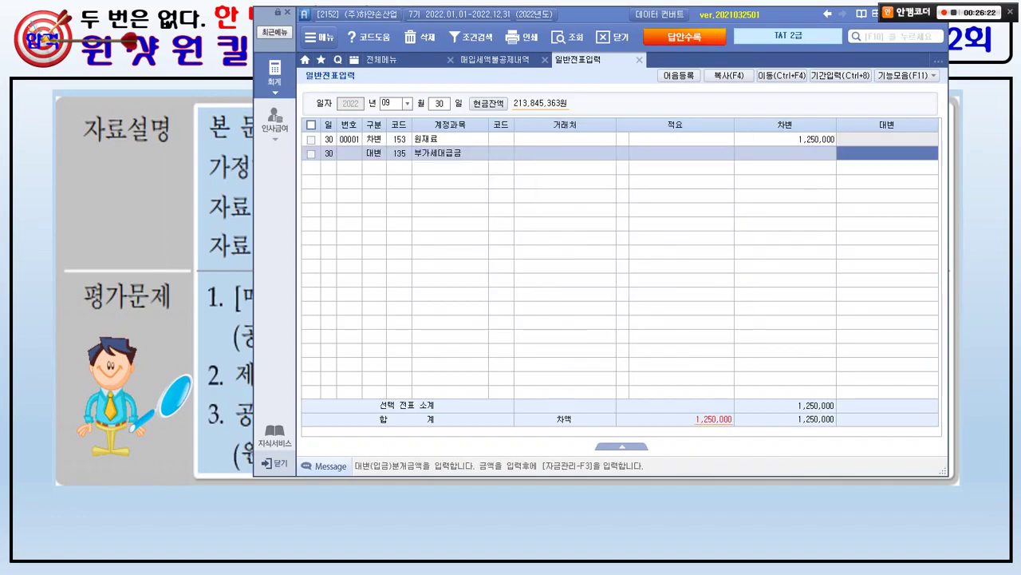
key("Return")
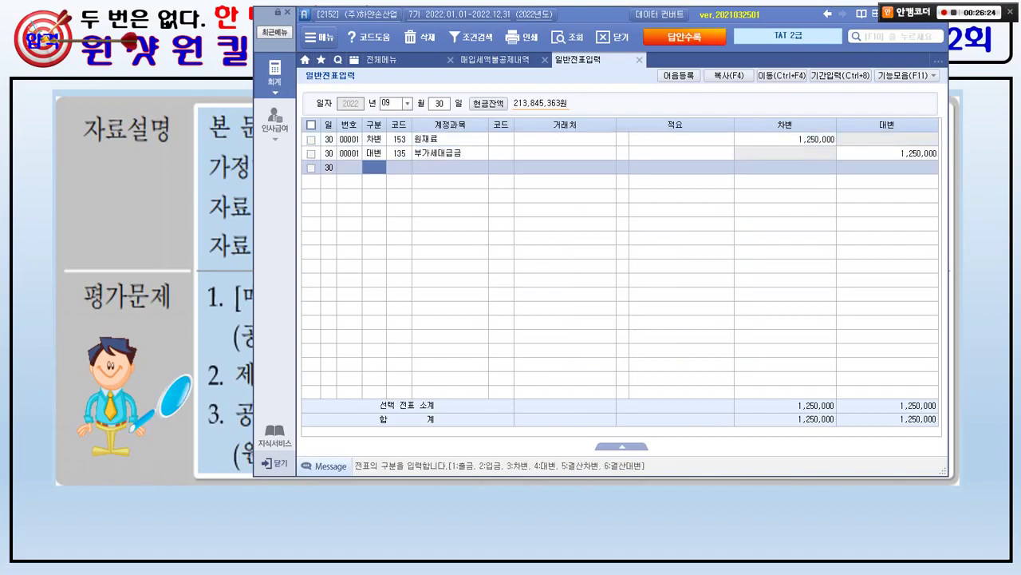
Add a debit (차변) line of 750,000 to account 206 기계장치, leaving the 거래처 and 적요 blank
type("3")
type("20")
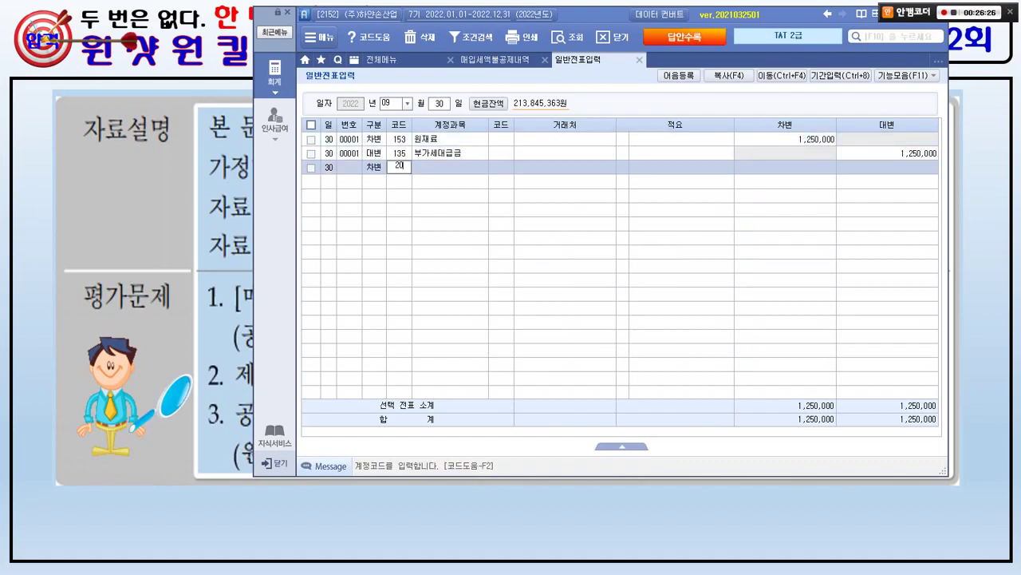
type("6")
key("Return")
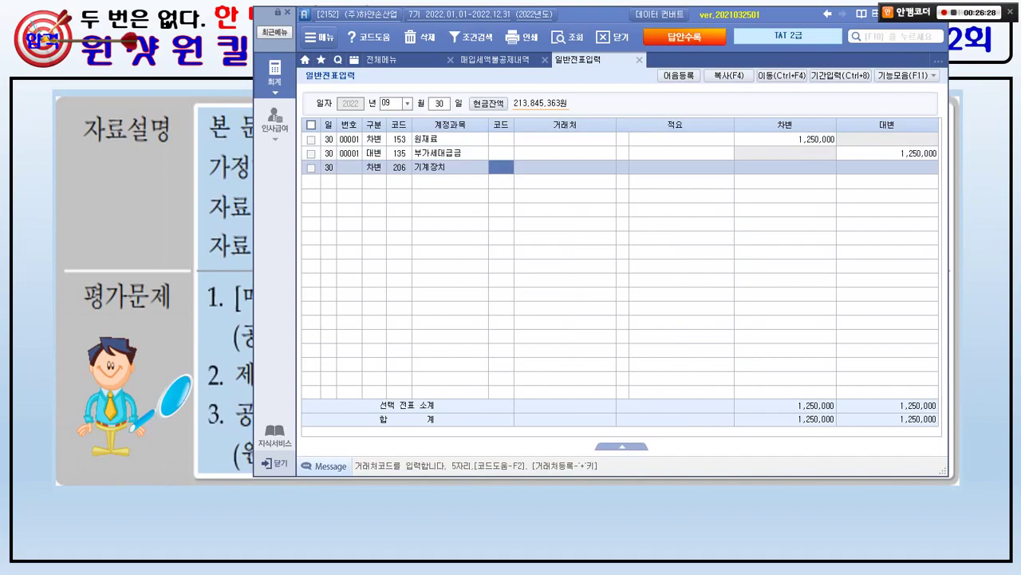
key("Return")
key("Return")
key("Return")
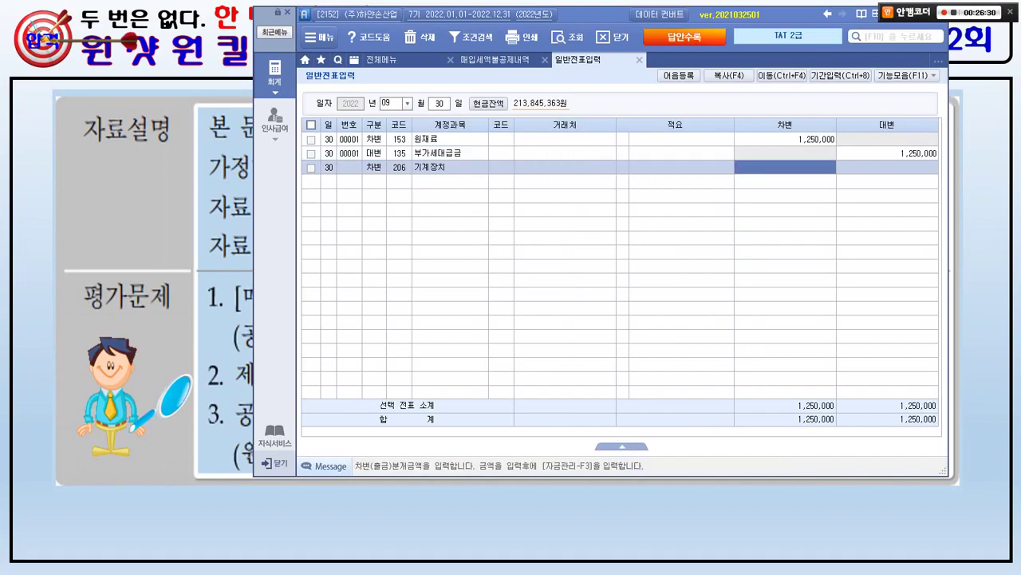
type("7500000")
key("Return")
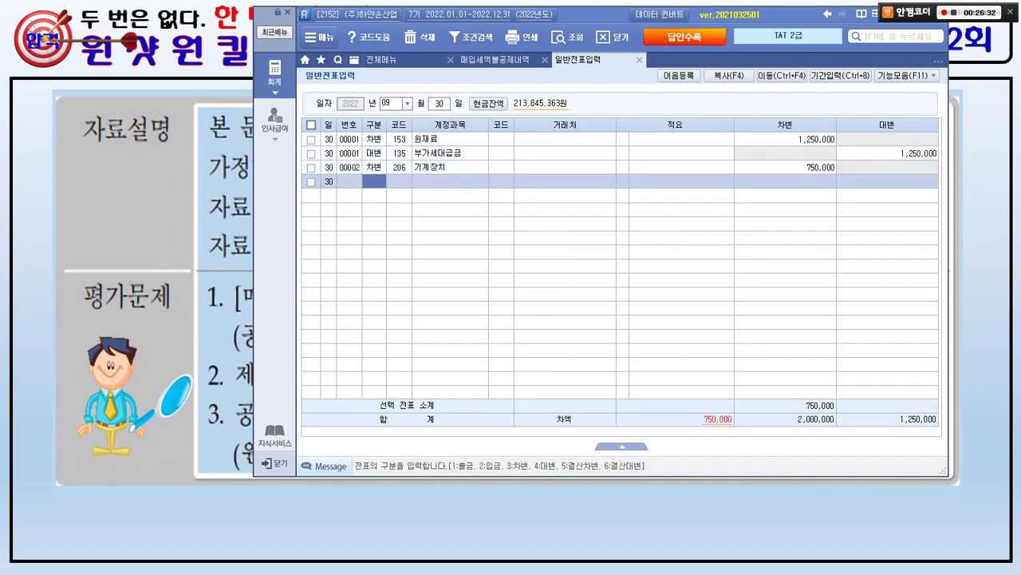
Check row 2's 불공제 매입세액 in 매입세액불공제내역 and add a credit (대변) line of 750,000 to account 135 부가세대급금
left_click(501, 60)
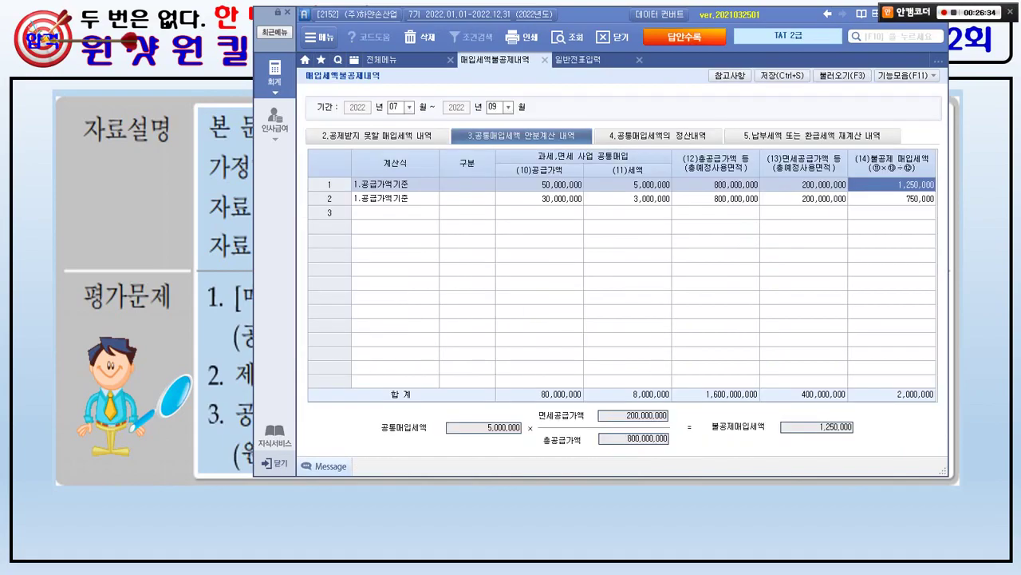
left_click(583, 59)
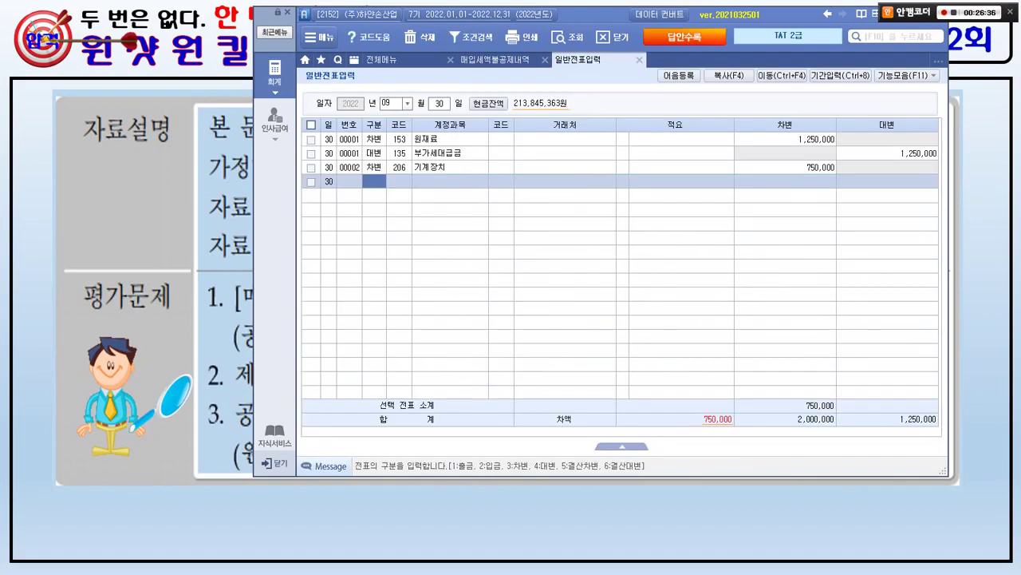
type("4")
key("Return")
type("135")
key("Return")
key("Return")
key("Return")
key("Return")
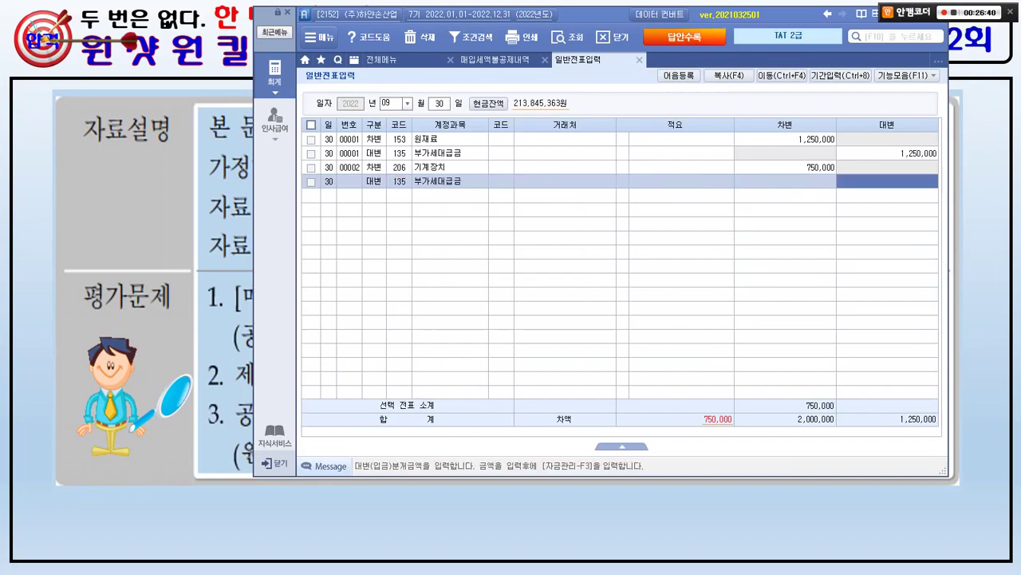
type("7500000")
key("Return")
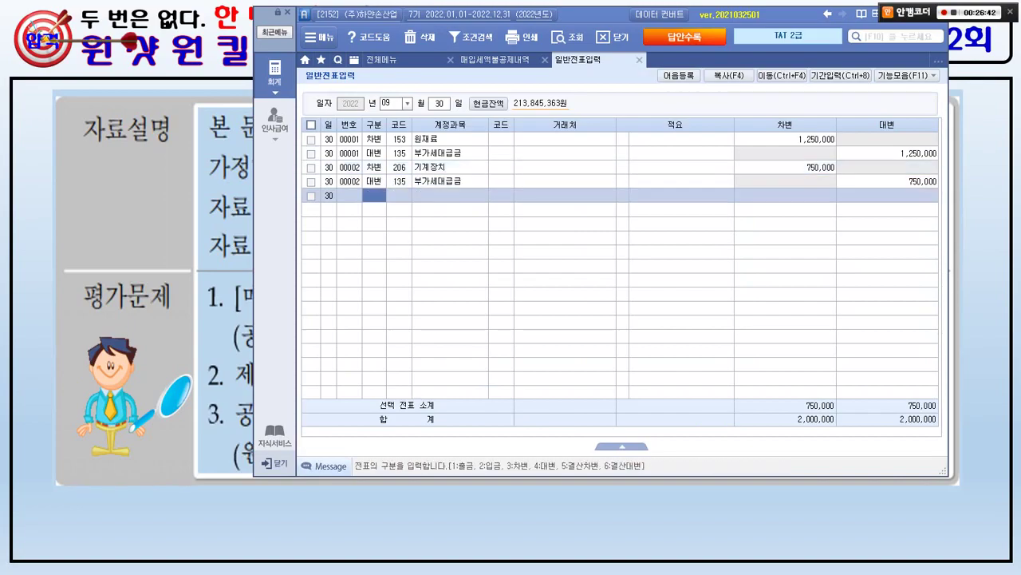
key("alt+Tab")
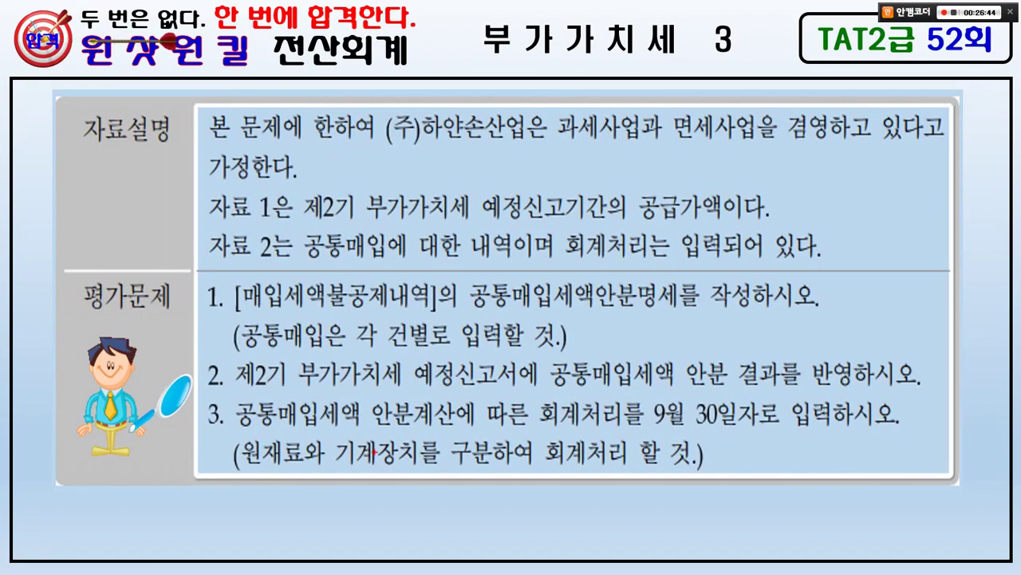
left_click_drag(207, 271, 237, 262)
left_click_drag(212, 351, 241, 337)
left_click_drag(221, 404, 249, 397)
mouse_move(195, 392)
left_mouse_down()
mouse_move(942, 484)
mouse_move(927, 482)
left_mouse_up()
left_click_drag(860, 385, 898, 369)
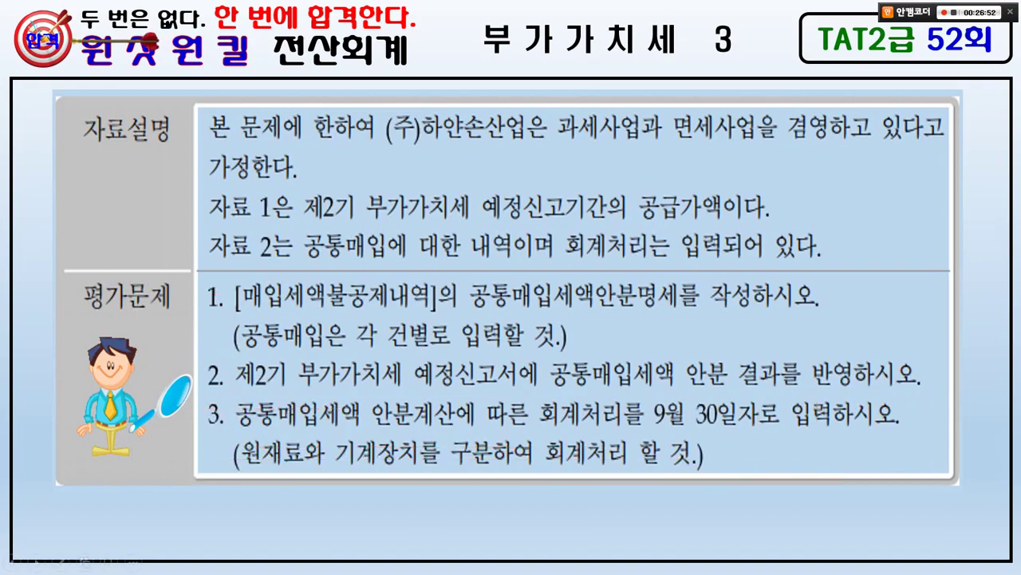
key("Right")
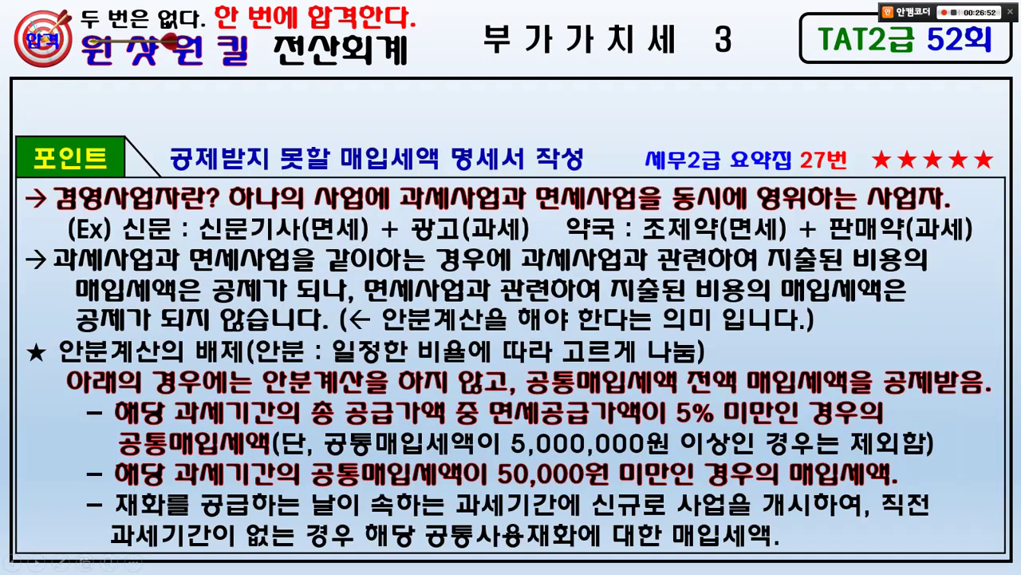
key("Right")
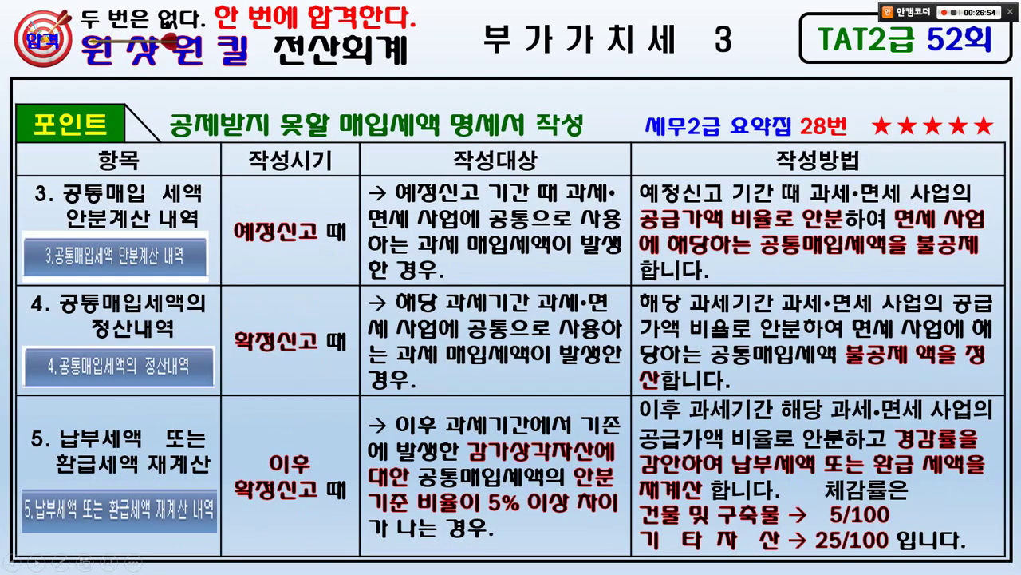
key("Right")
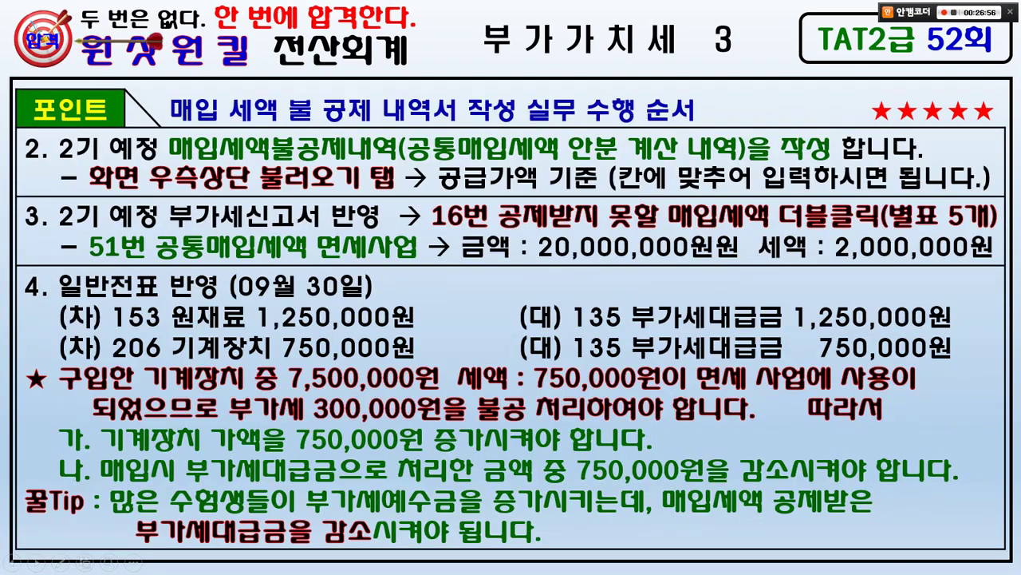
mouse_move(16, 126)
left_mouse_down()
mouse_move(7, 151)
mouse_move(36, 171)
mouse_move(38, 237)
left_mouse_up()
left_click_drag(60, 300, 371, 298)
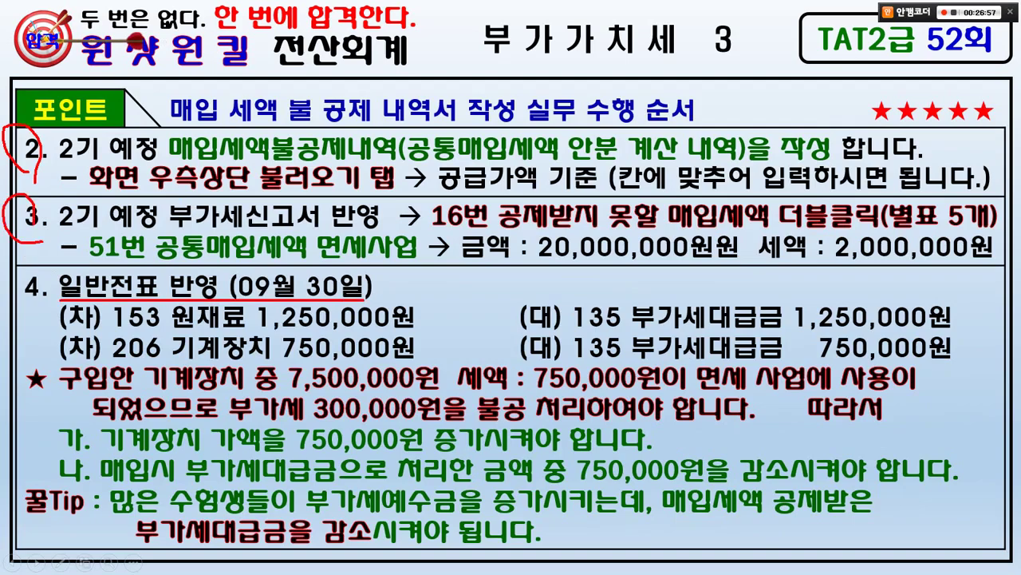
left_click_drag(72, 335, 409, 335)
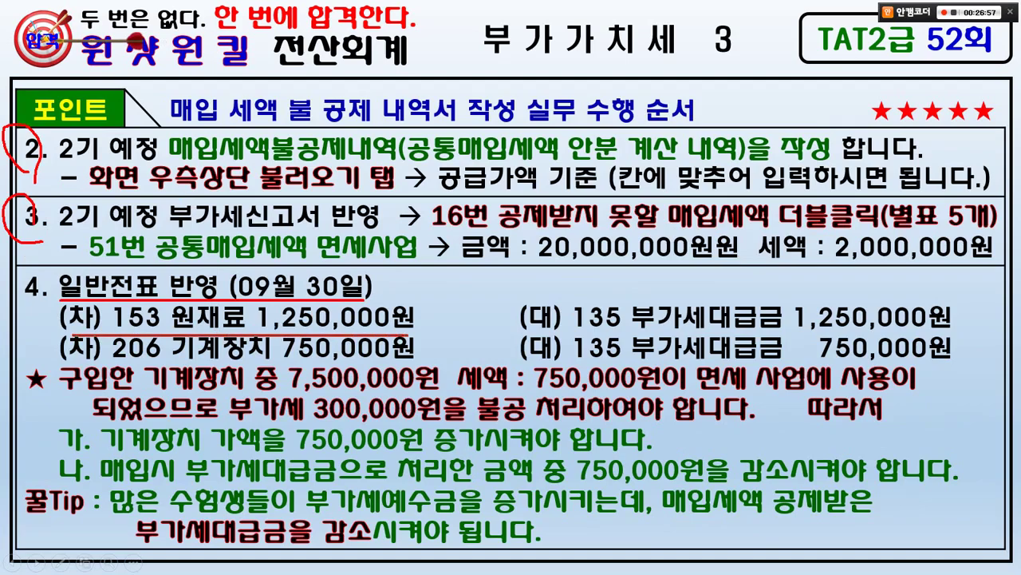
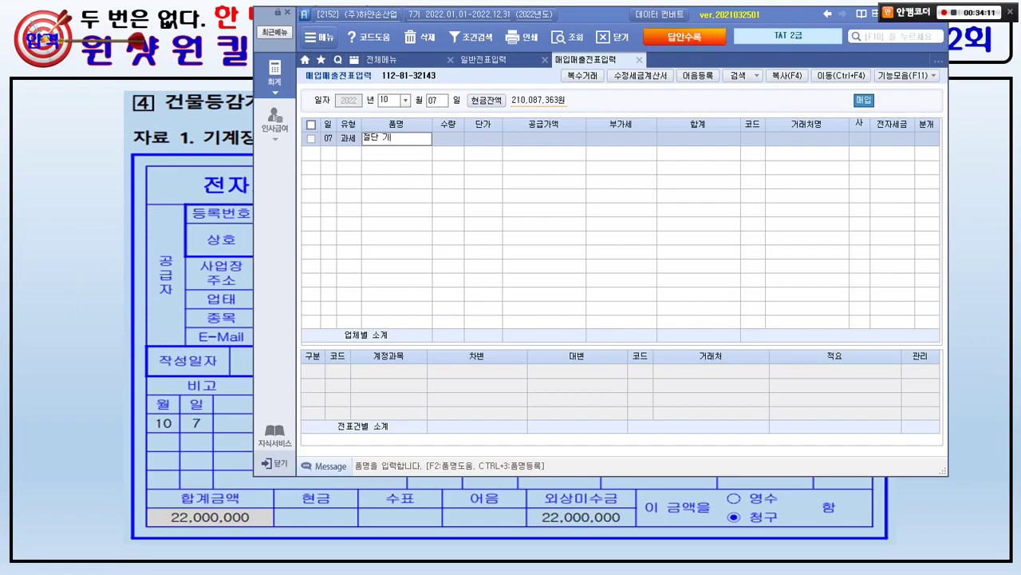
Compare the October 7 purchase row with the tax invoice and correct its 품명 to 절단기 기계
key("Return")
key("alt+Tab")
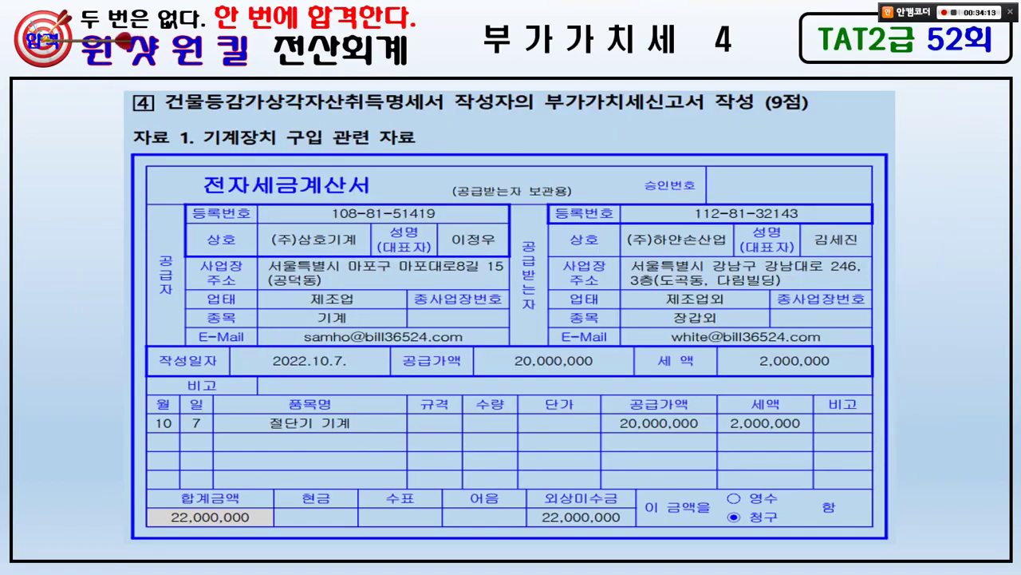
key("alt+Tab")
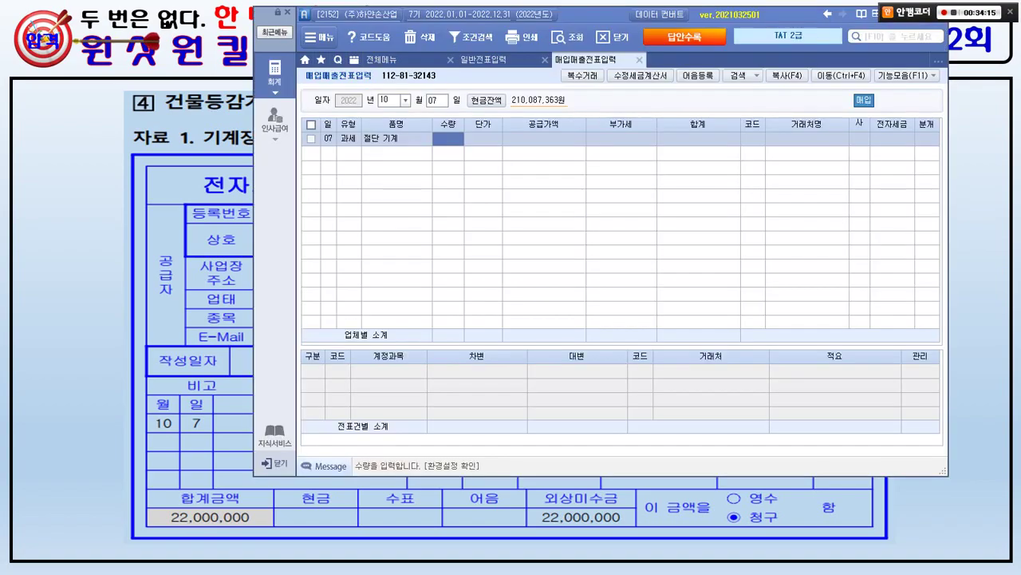
left_click(397, 138)
type("절")
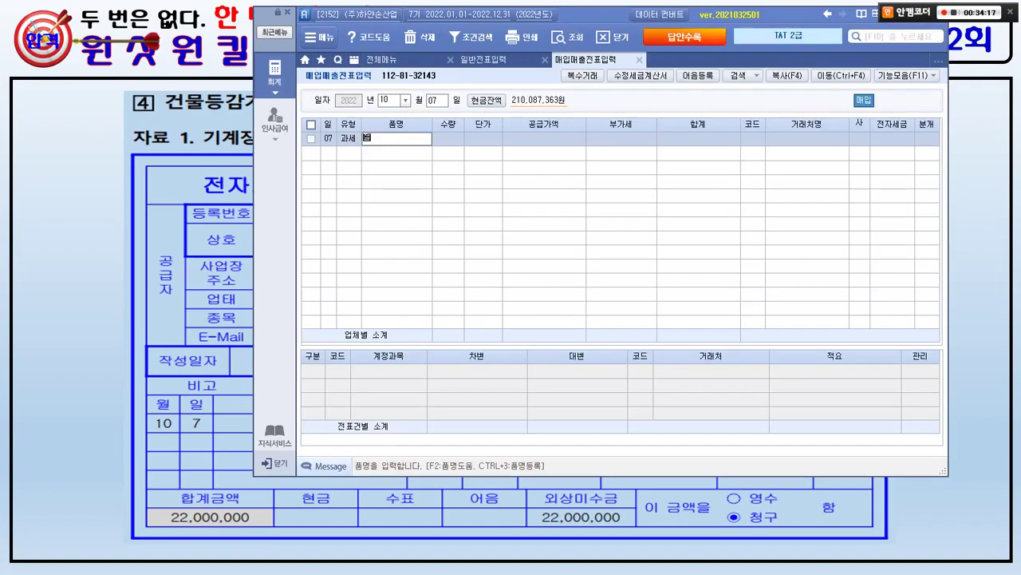
type("삭기 기계")
key("Return")
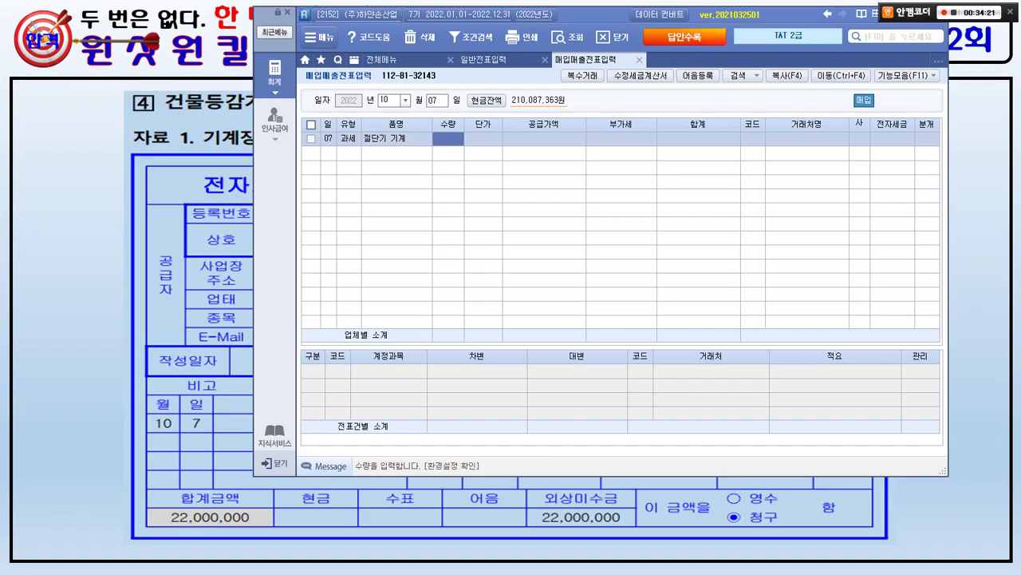
Leave 수량 and 단가 blank and enter the invoice's 공급가액 of 20,000,000, accepting the calculated 부가세
key("Return")
key("Return")
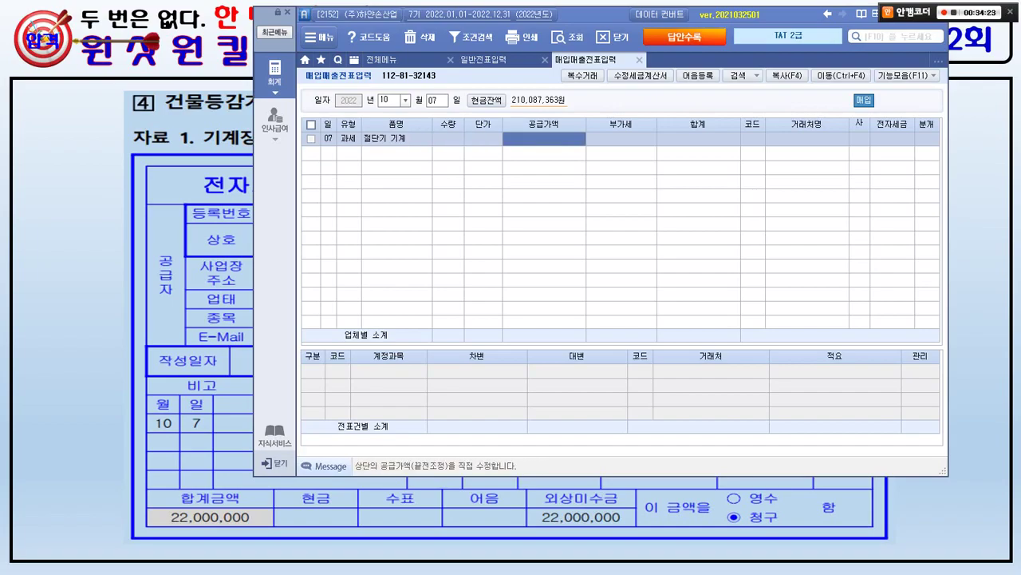
key("alt+Tab")
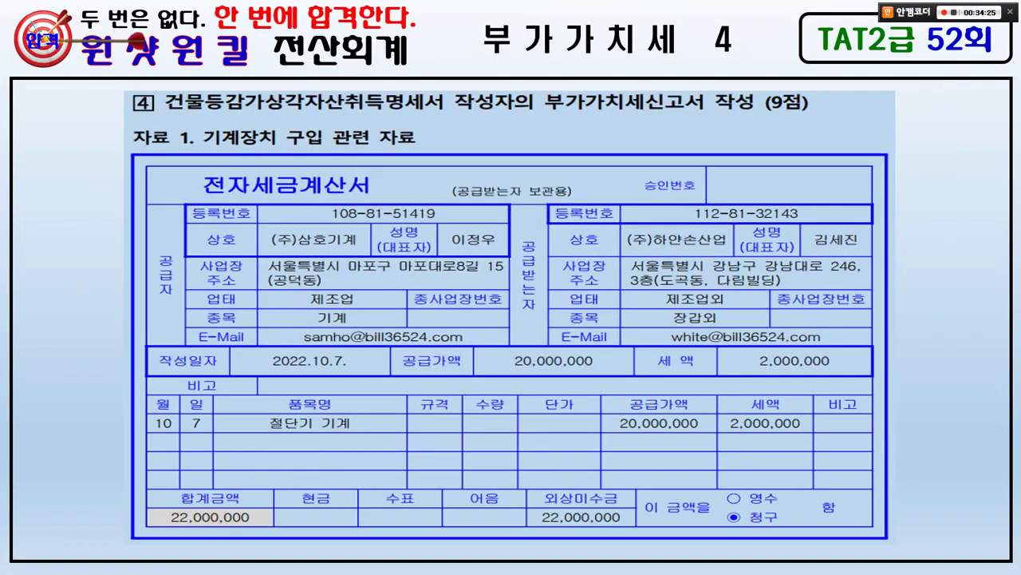
key("alt+Tab")
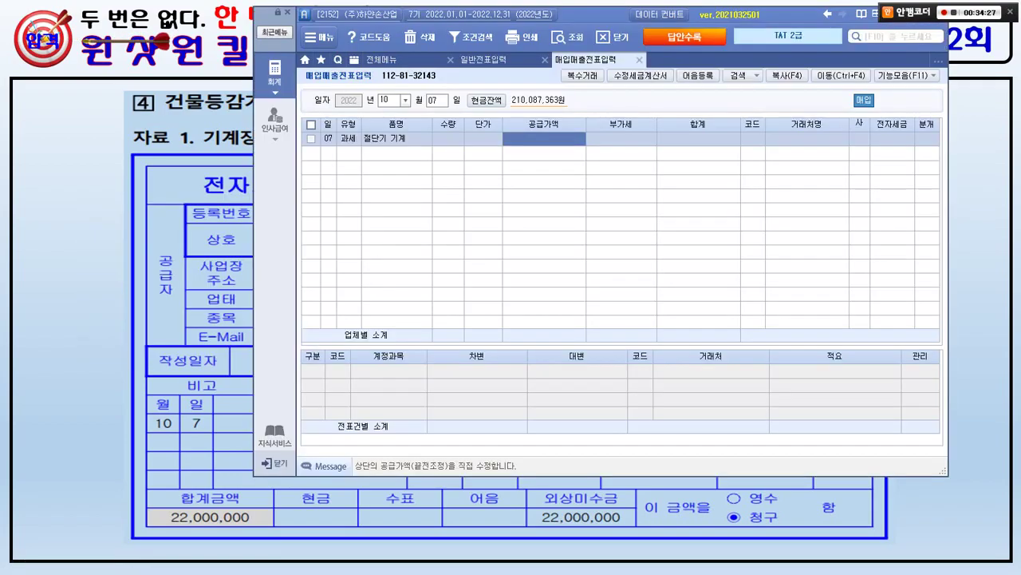
type("20000000")
key("Return")
key("Return")
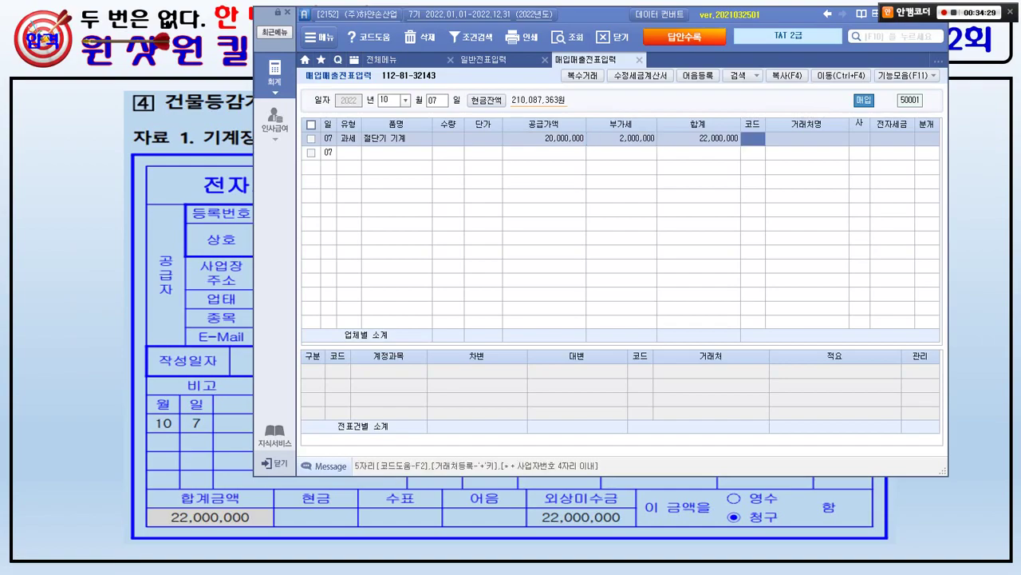
Set the invoice's supplier (주)삼호기계 as the row's 거래처 and mark 전자세금 as 전자입력
key("alt+Tab")
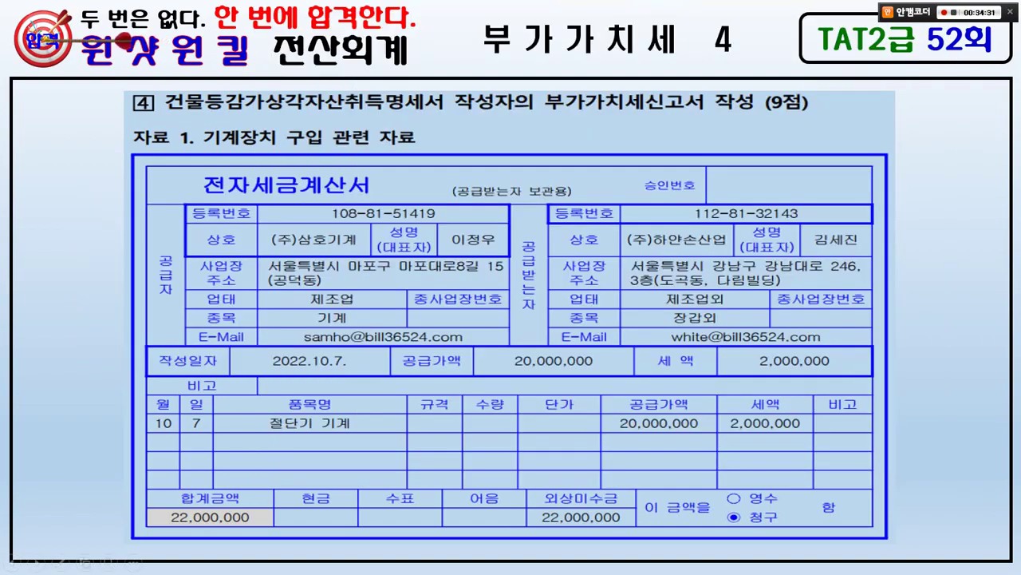
key("alt+Tab")
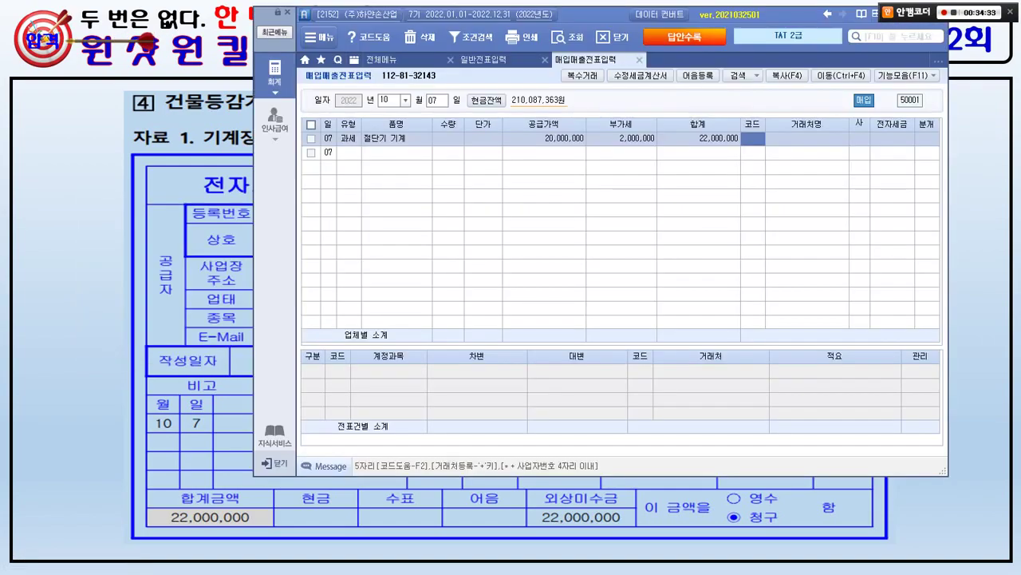
type("삼호")
key("Return")
key("Return")
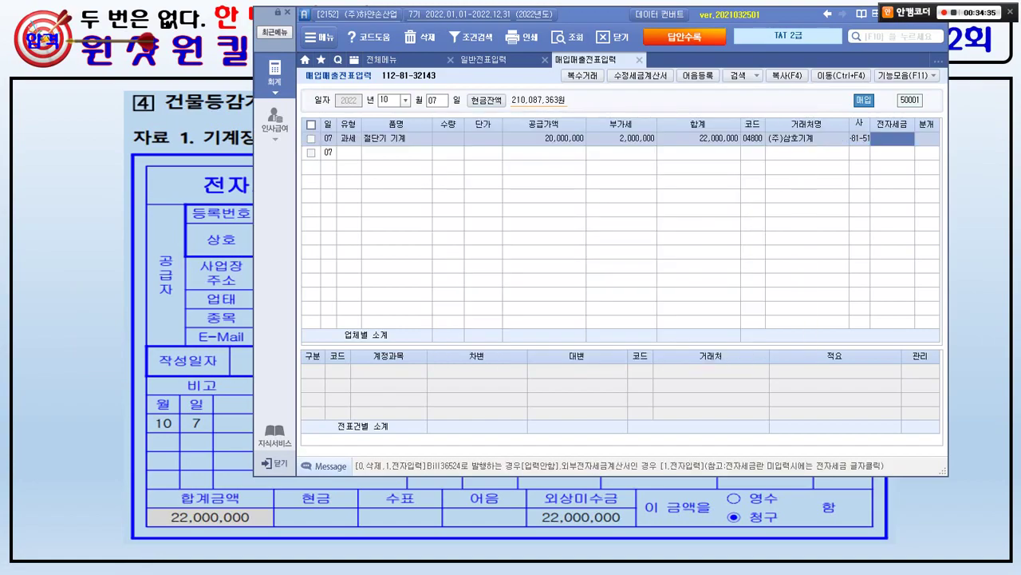
type("1")
key("Return")
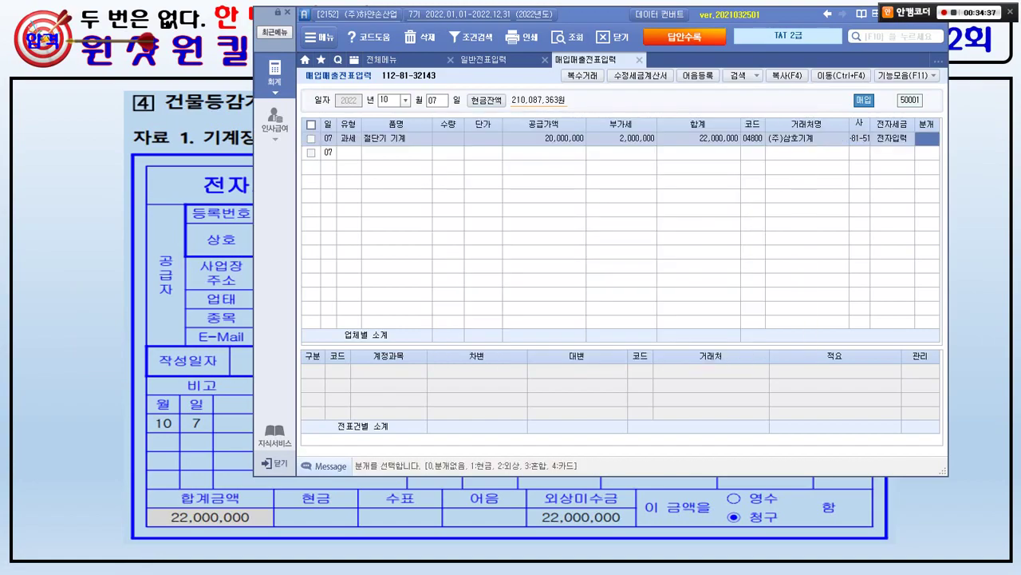
Set the row's 분개 type to 혼합 and change the 원재료 debit line's account to 206 기계장치
type("3")
key("Return")
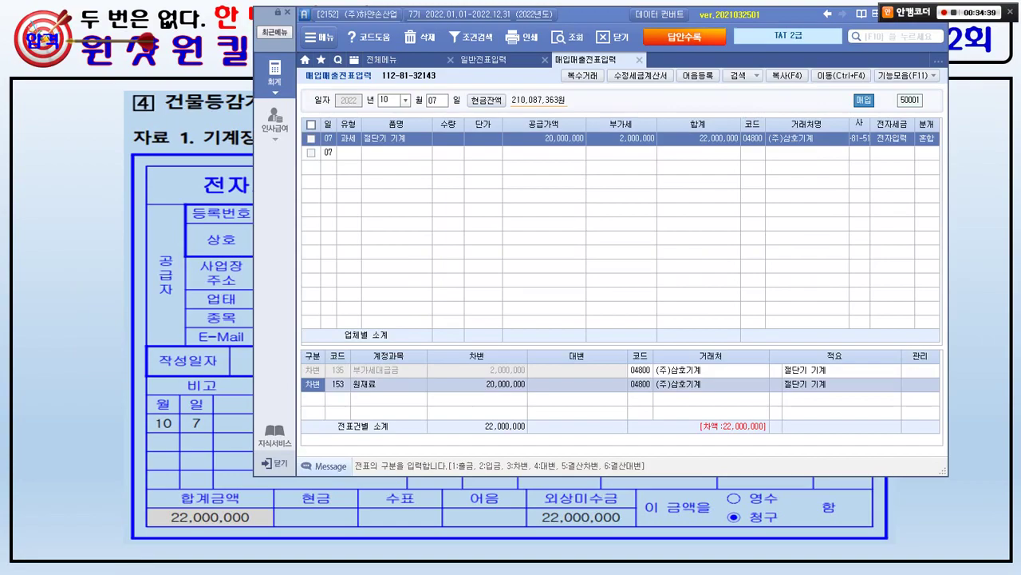
key("Return")
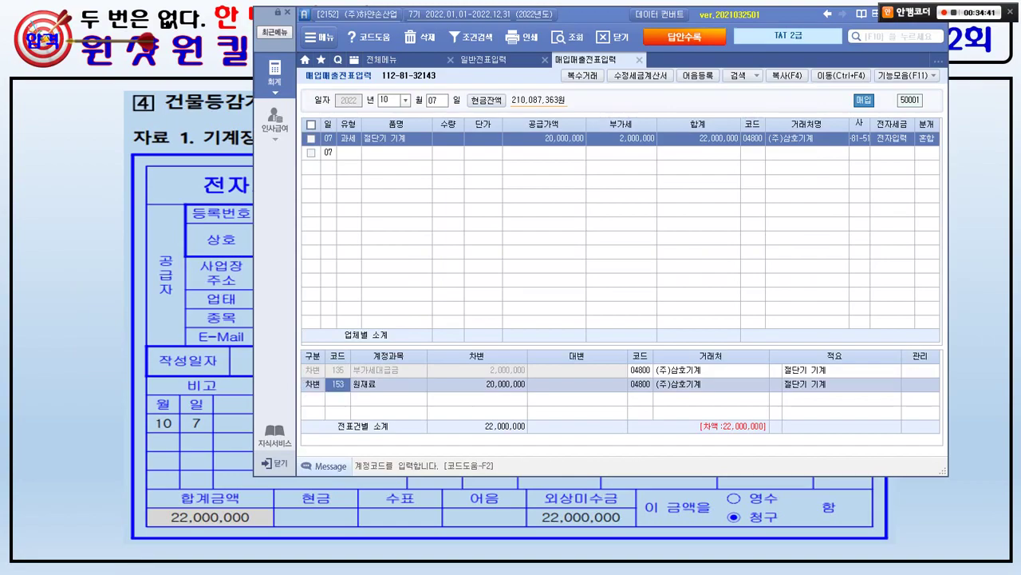
type("206")
key("Return")
key("Return")
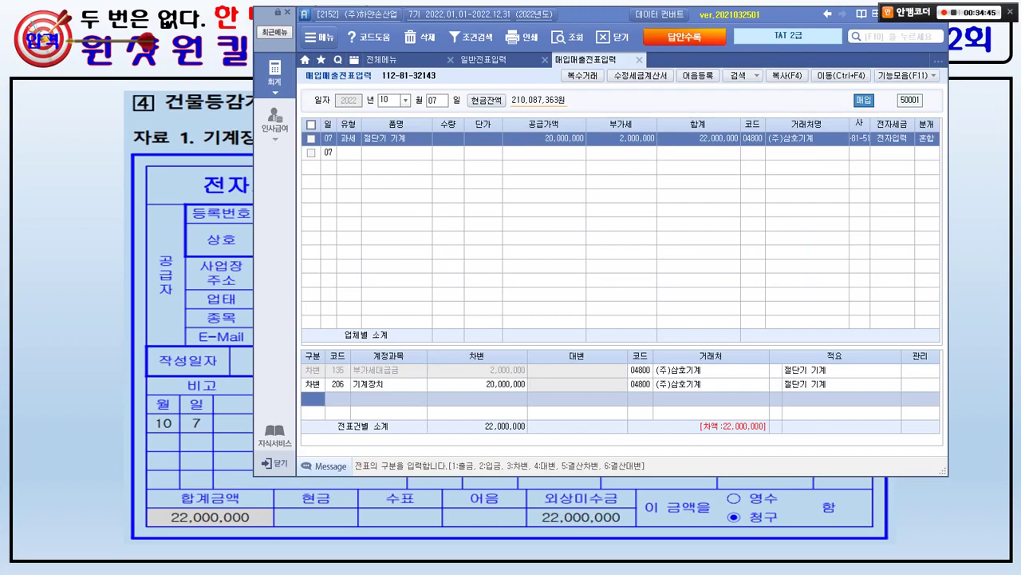
Add a credit (대변) line of 22,000,000 to account 253 미지급금 and finish the purchase voucher
type("4")
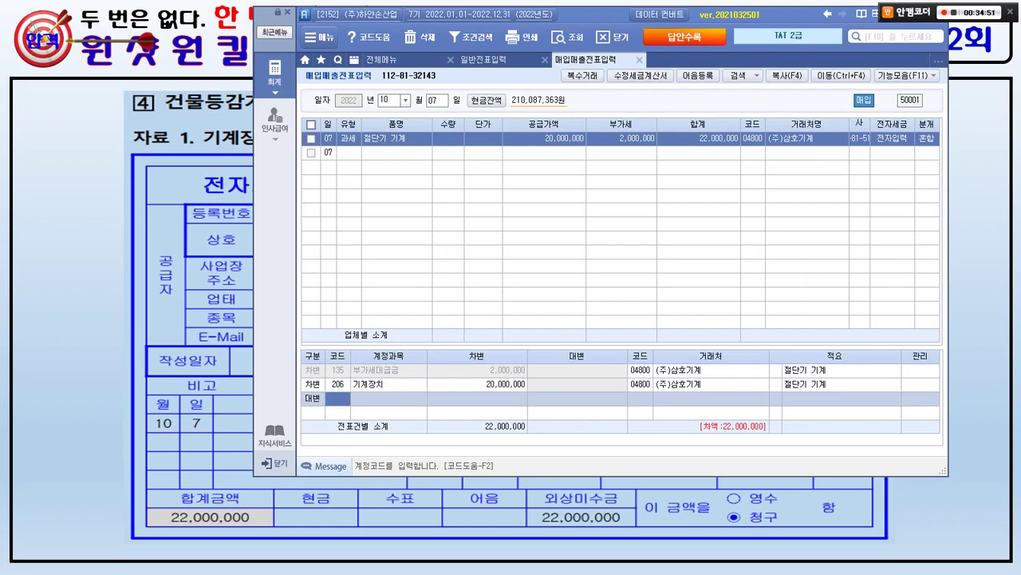
type("253")
key("Return")
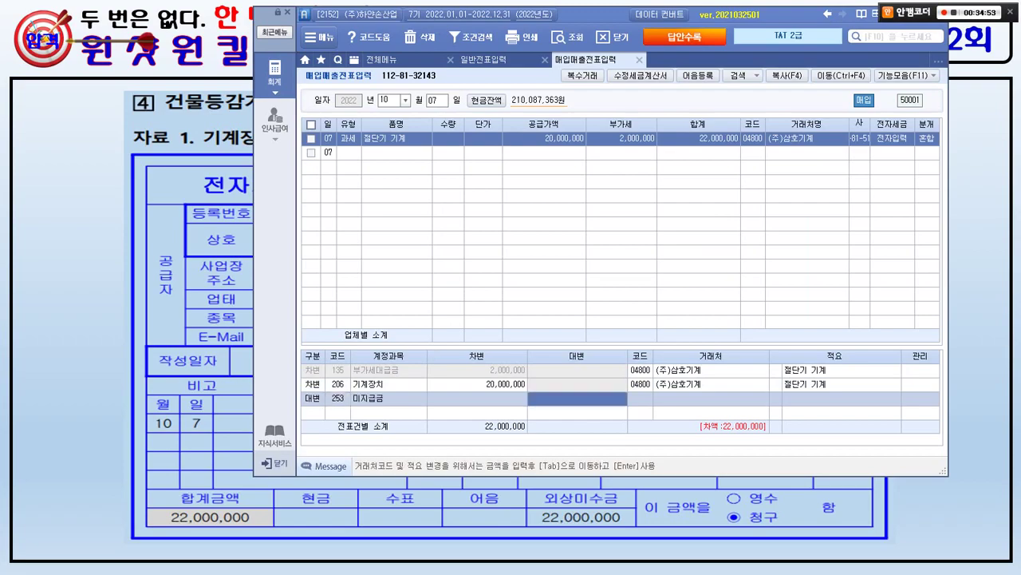
type("22000000")
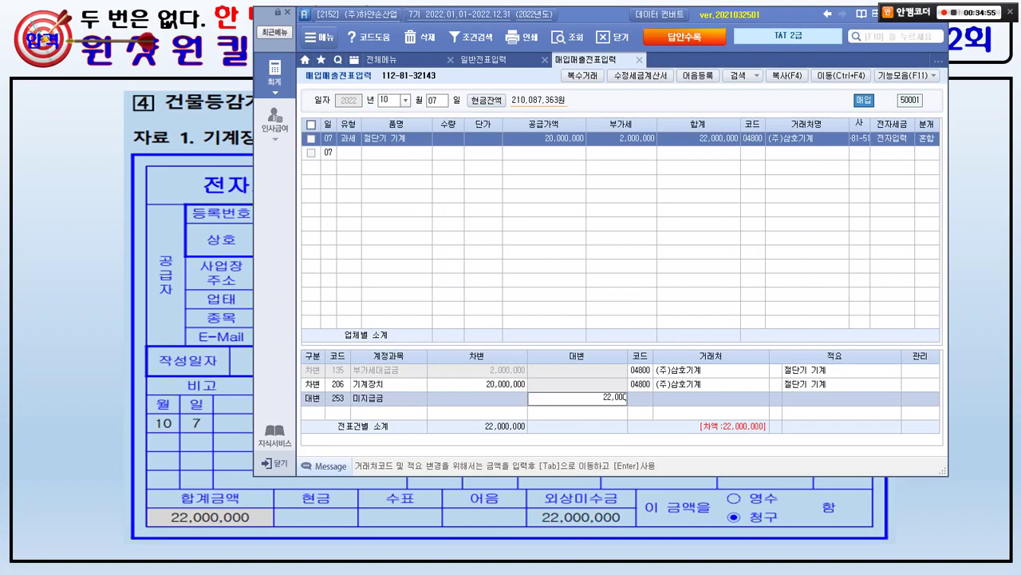
key("Return")
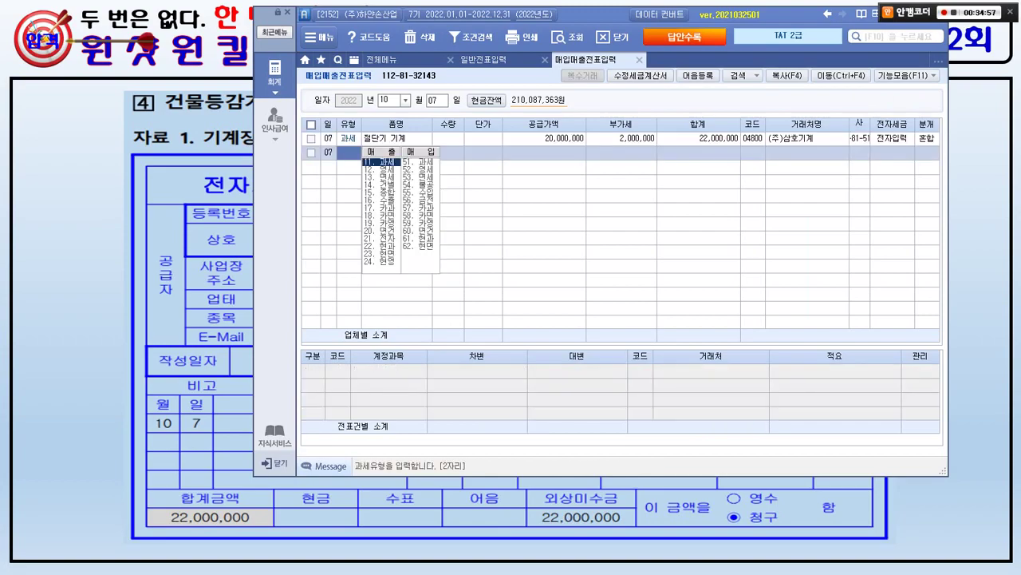
Review the October 7 machinery voucher's date, 유형, 공급가액 row and journal lines
left_click(544, 138)
left_click_drag(449, 88, 477, 112)
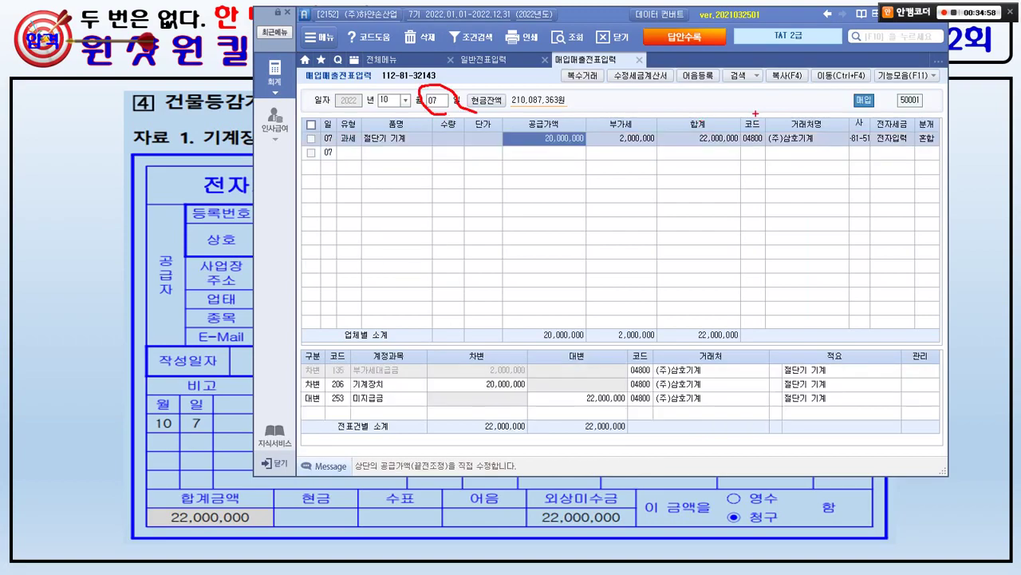
left_click_drag(870, 119, 816, 94)
left_click_drag(351, 145, 392, 118)
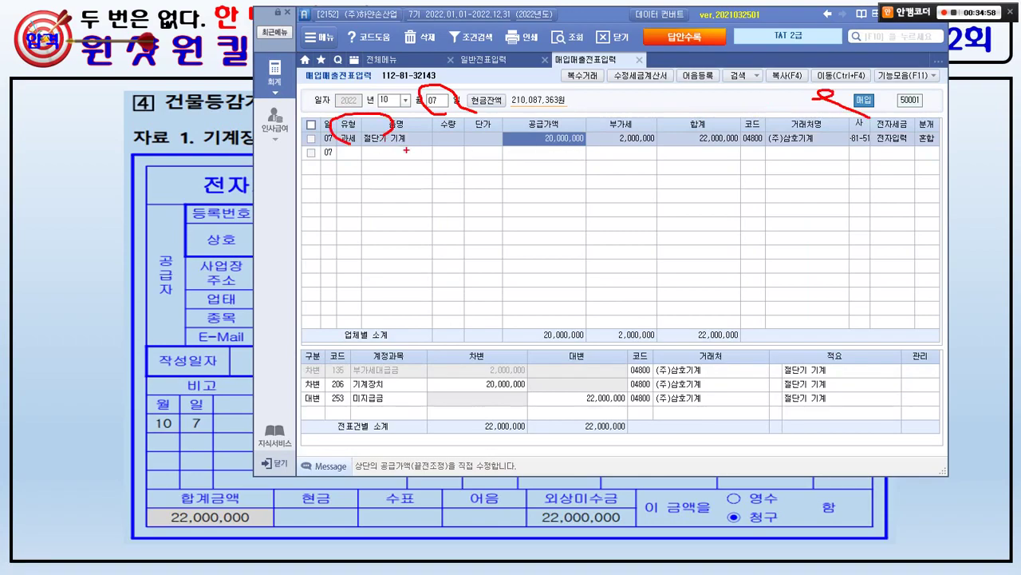
left_click_drag(357, 148, 960, 147)
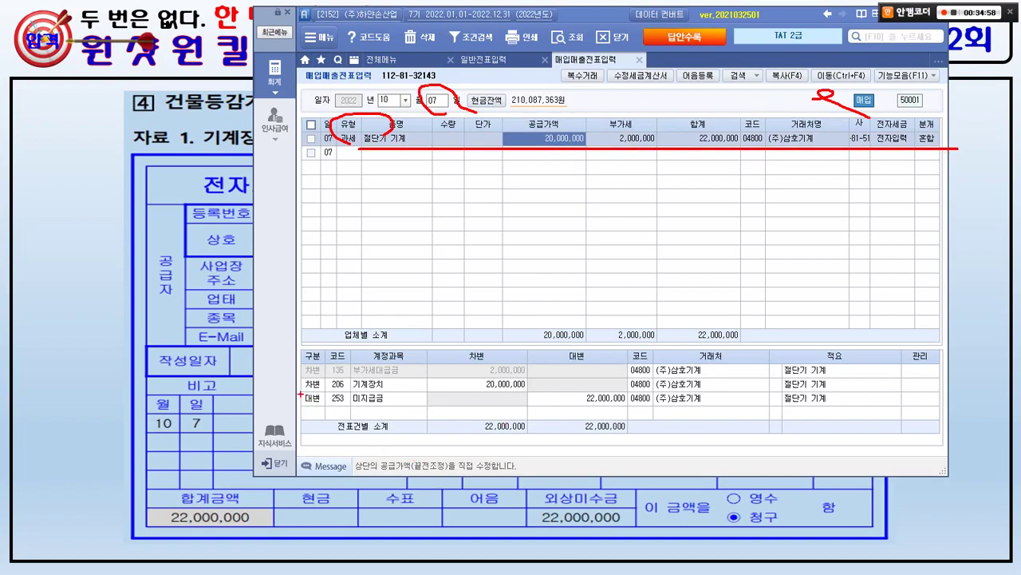
mouse_move(297, 392)
left_mouse_down()
mouse_move(421, 412)
mouse_move(625, 412)
mouse_move(681, 393)
mouse_move(674, 414)
mouse_move(669, 407)
left_mouse_up()
left_click(670, 417)
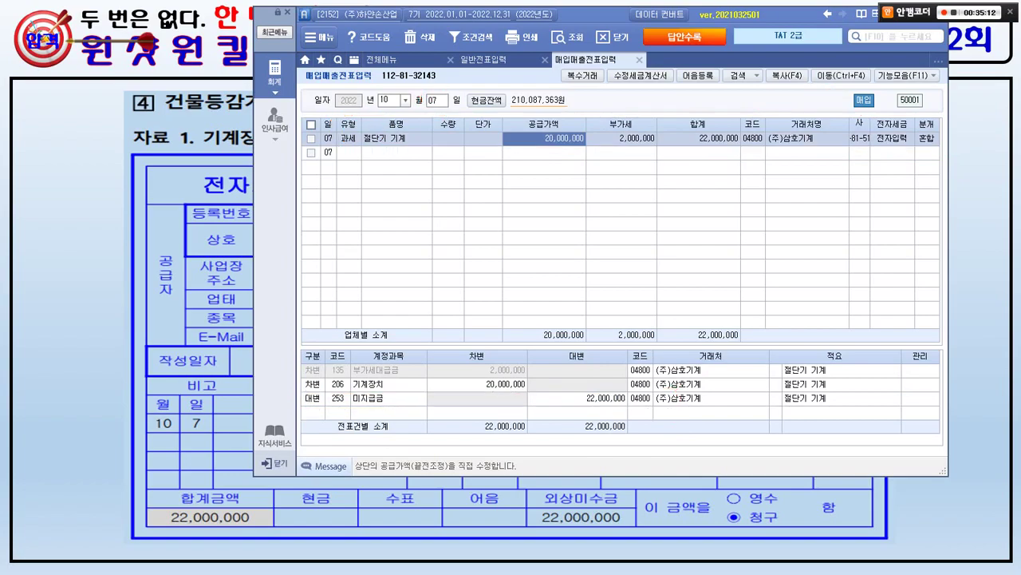
Switch to the exam slides and examine the 자료 2 electronic tax invoice for the building construction interim payment
key("alt+Tab")
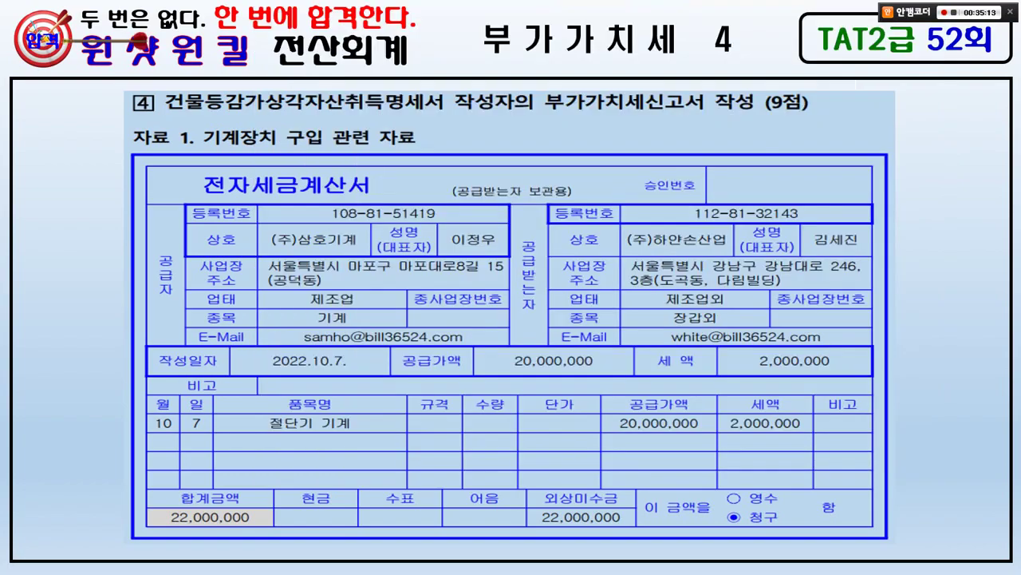
key("Page_Down")
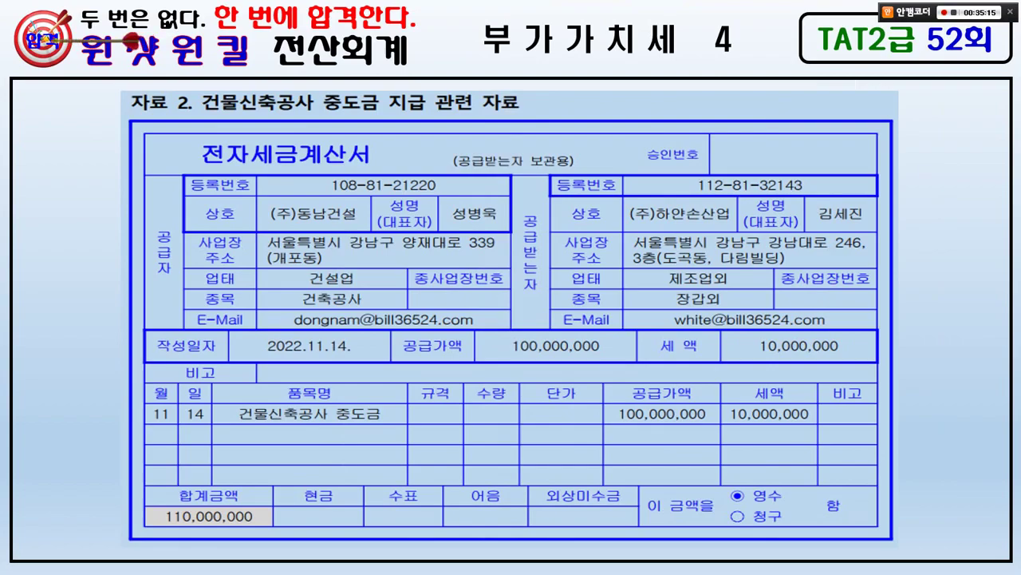
mouse_move(208, 114)
left_mouse_down()
mouse_move(371, 116)
mouse_move(322, 88)
mouse_move(366, 115)
left_mouse_up()
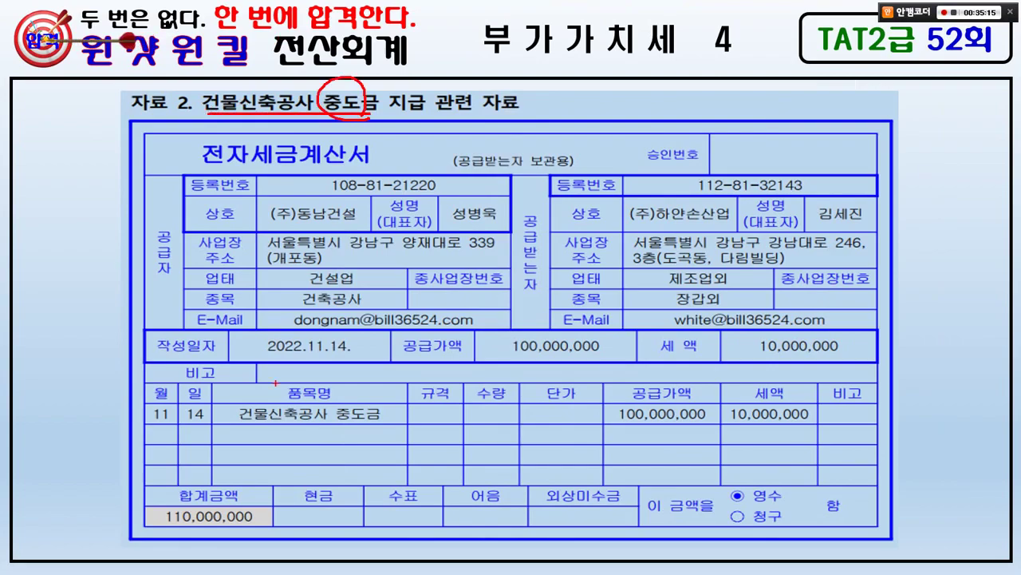
left_click_drag(325, 365, 319, 356)
mouse_move(217, 384)
left_mouse_down()
mouse_move(193, 419)
mouse_move(211, 413)
left_mouse_up()
left_click_drag(214, 330, 244, 317)
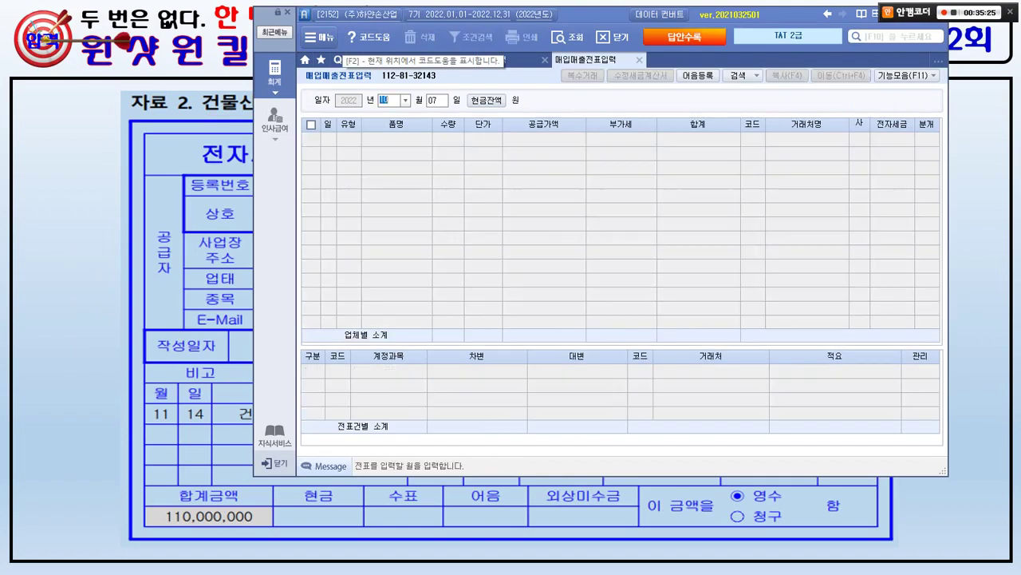
Back in the accounting program's 매입매출전표입력, set the voucher date to November 14 and the row's 유형 to 51. 과세
type("11")
key("Return")
type("14")
key("Return")
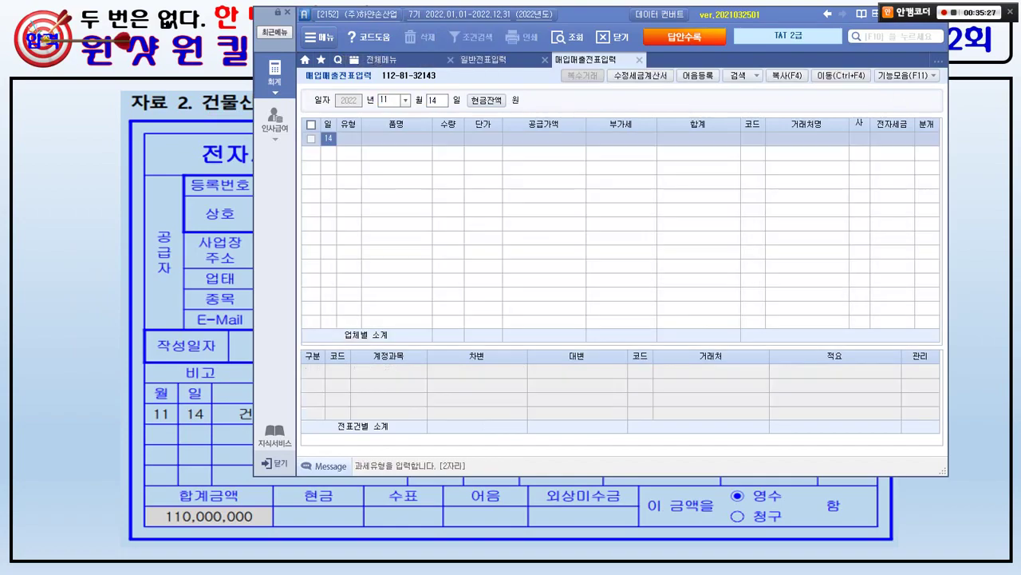
key("Return")
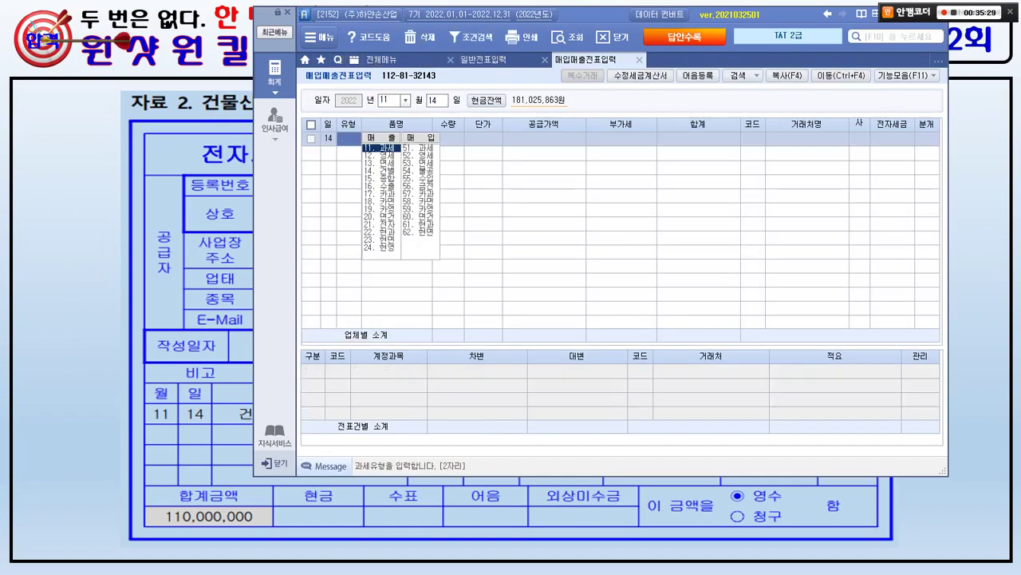
type("51")
key("Return")
Check the item on the 자료 2 invoice and enter 건물신축공사 중도금 as the 품명, leaving 수량 blank
key("alt+Tab")
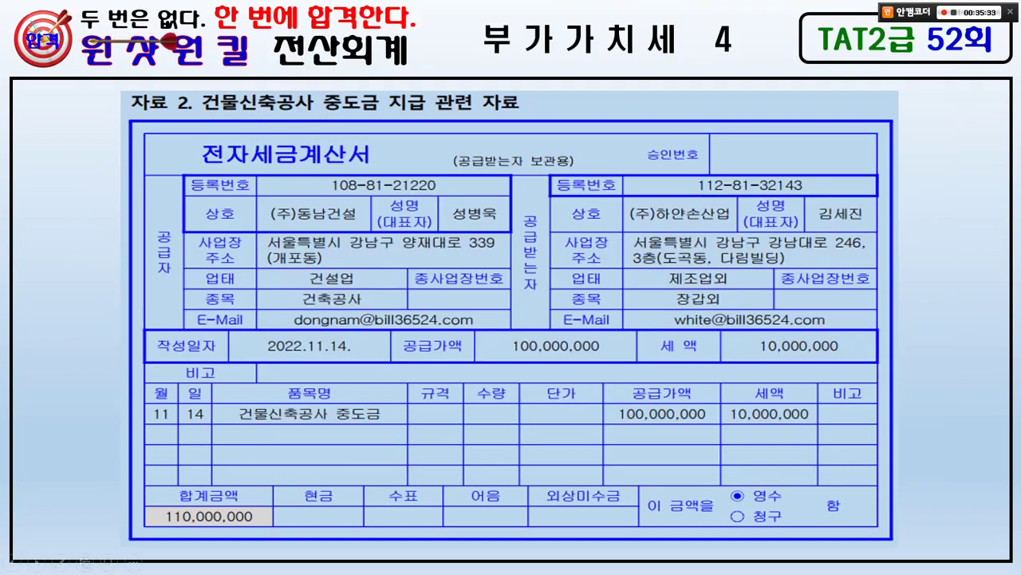
key("alt+Tab")
type("거")
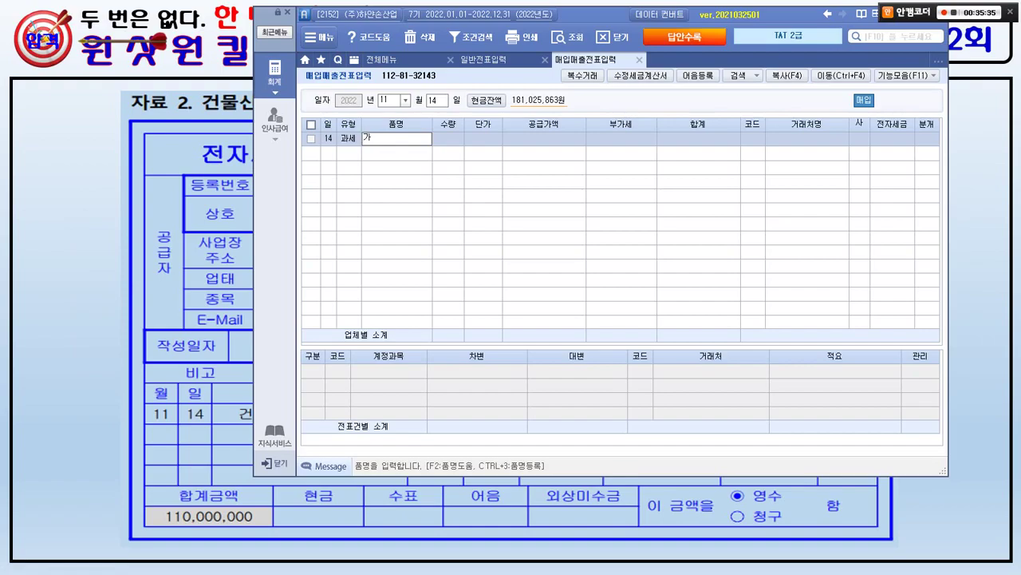
type("ㄴ물신축공사 중도금")
key("Return")
key("Return")
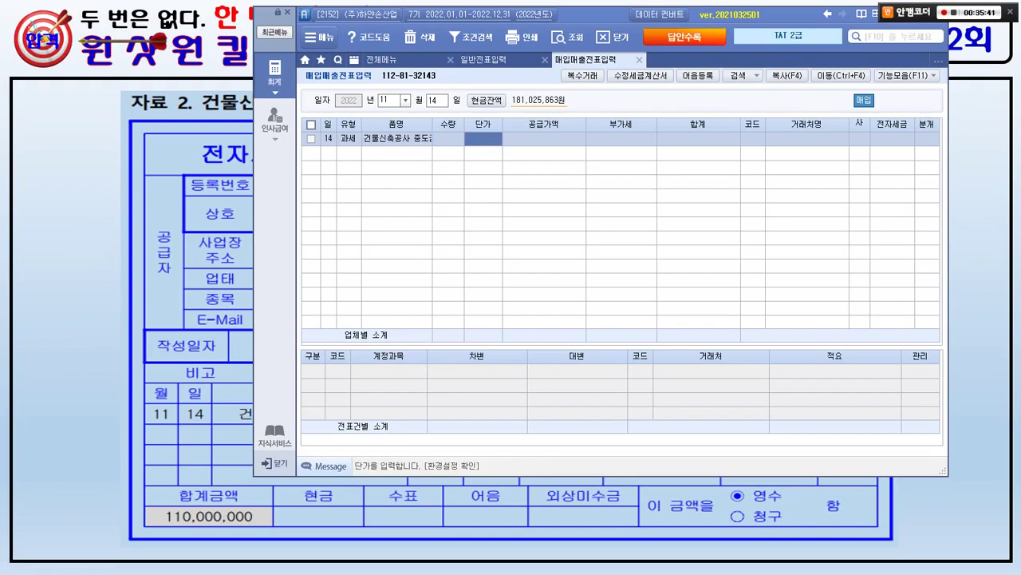
Leave 단가 blank, check the invoice amount, and enter a 공급가액 of 1,000,000,000, accepting the calculated 부가세
key("Return")
key("alt+Tab")
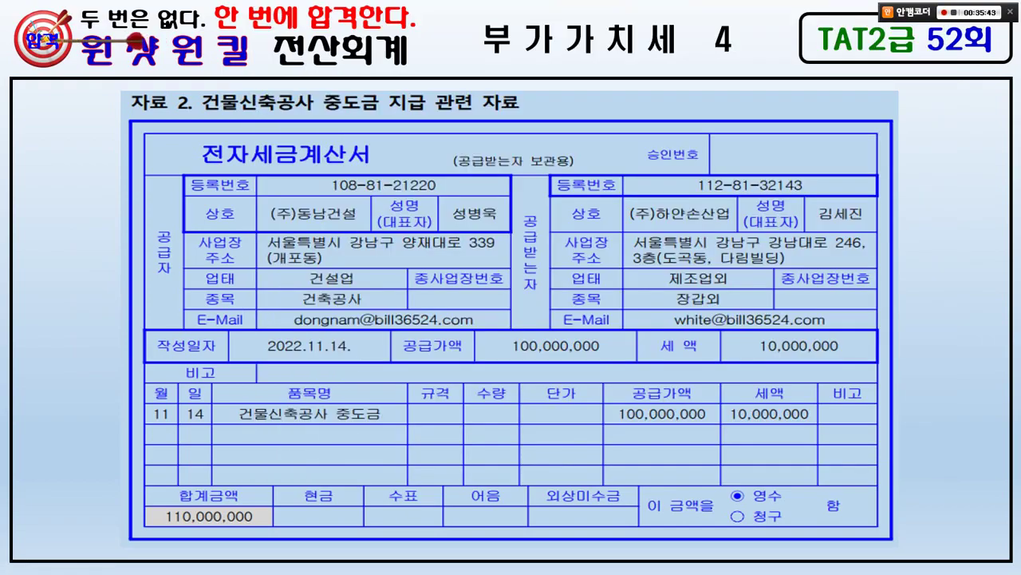
key("alt+Tab")
type("1000000000")
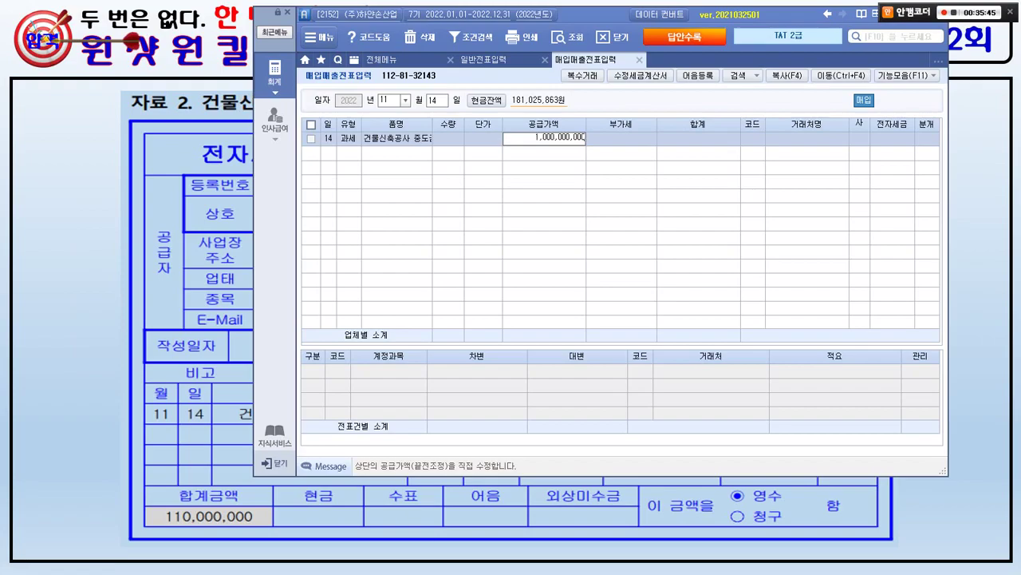
key("Return")
key("Return")
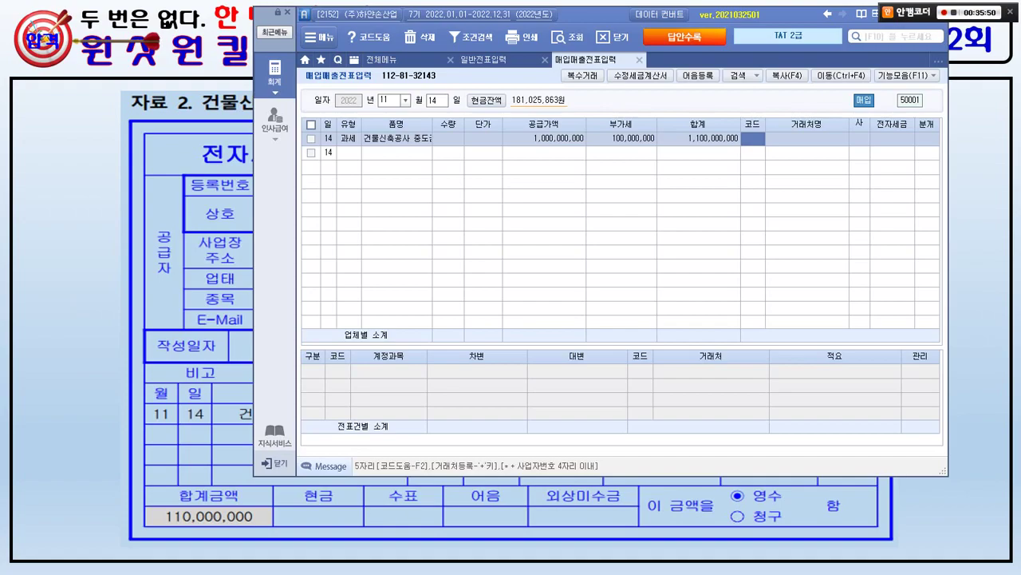
Set (주)동남건설 as the November 14 row's 거래처 and mark 전자세금 as 전자입력
type("동남")
key("Return")
key("Return")
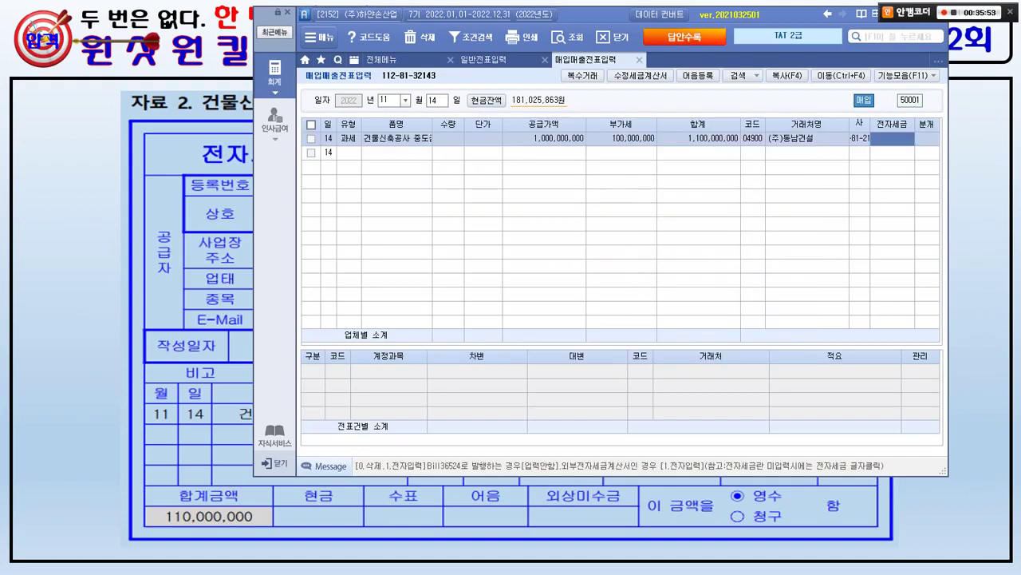
type("1")
key("Return")
Set the November 14 row's 분개 type to 혼합 and change the 원재료 debit line's account to 214 건설중인자산
type("3")
key("Return")
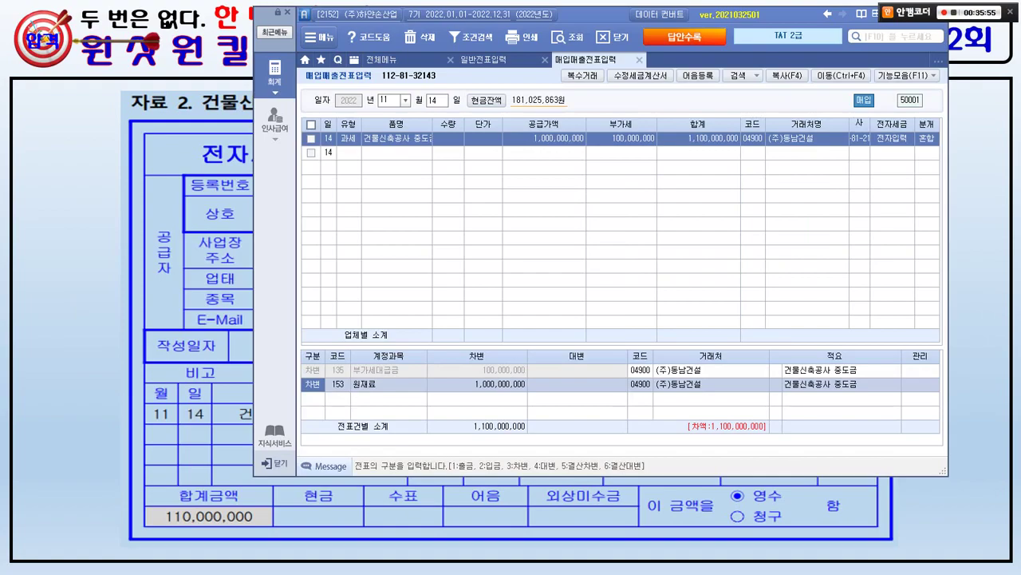
key("Return")
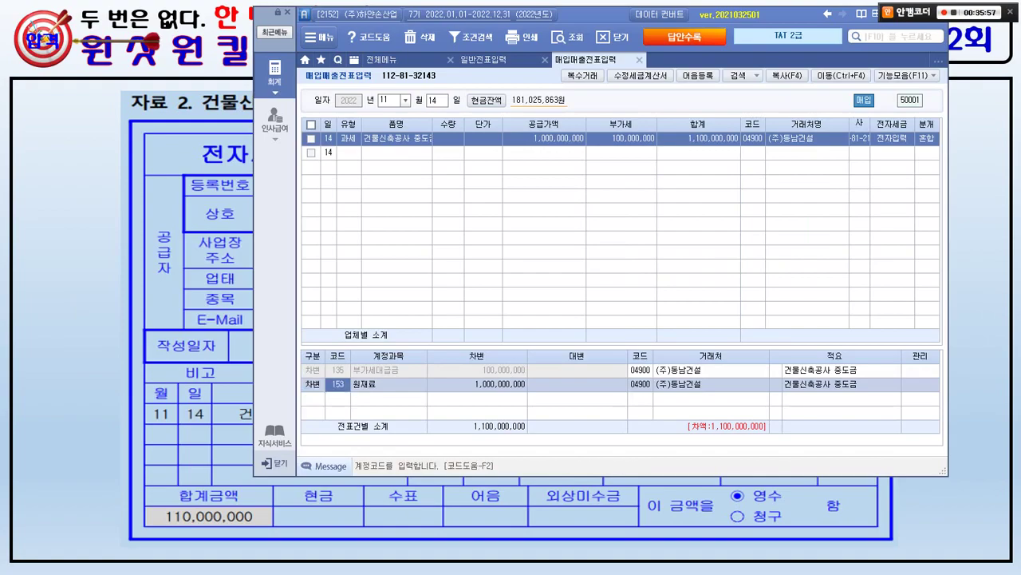
type("건설")
key("Return")
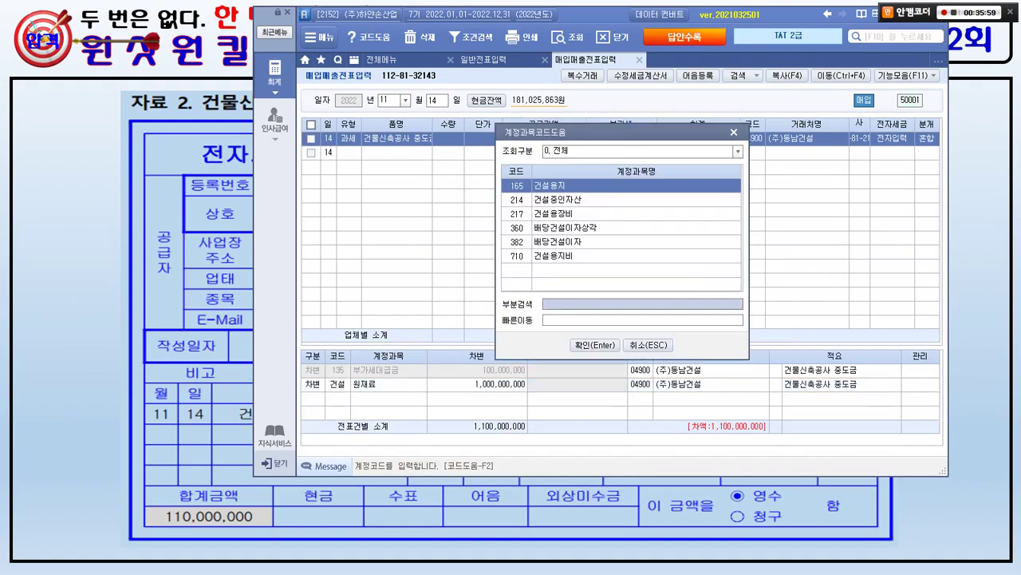
key("Down")
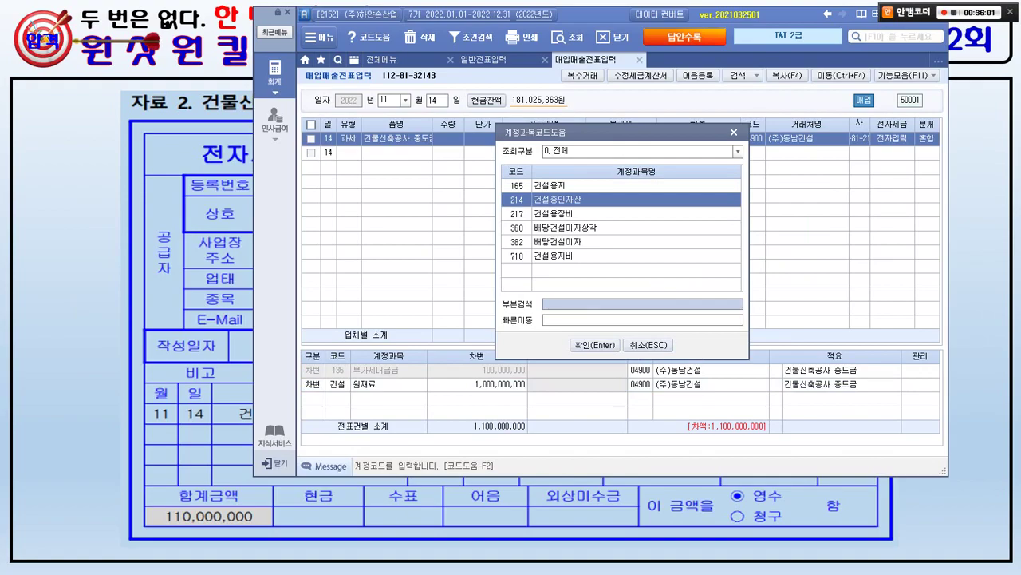
key("Return")
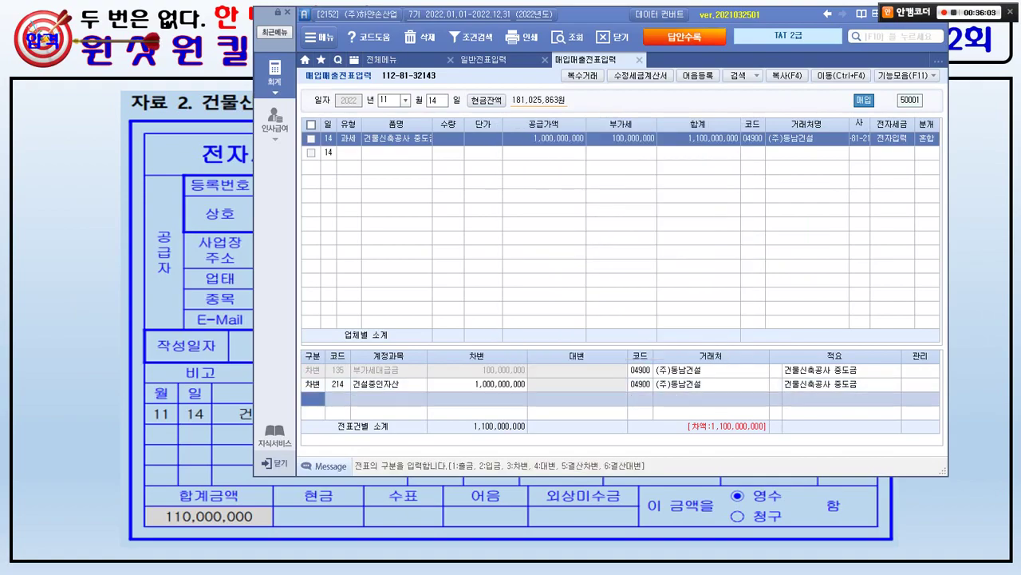
Add a credit (대변) line of 1,100,000,000 to account 103 보통예금 and finish the November 14 voucher
type("4")
key("Return")
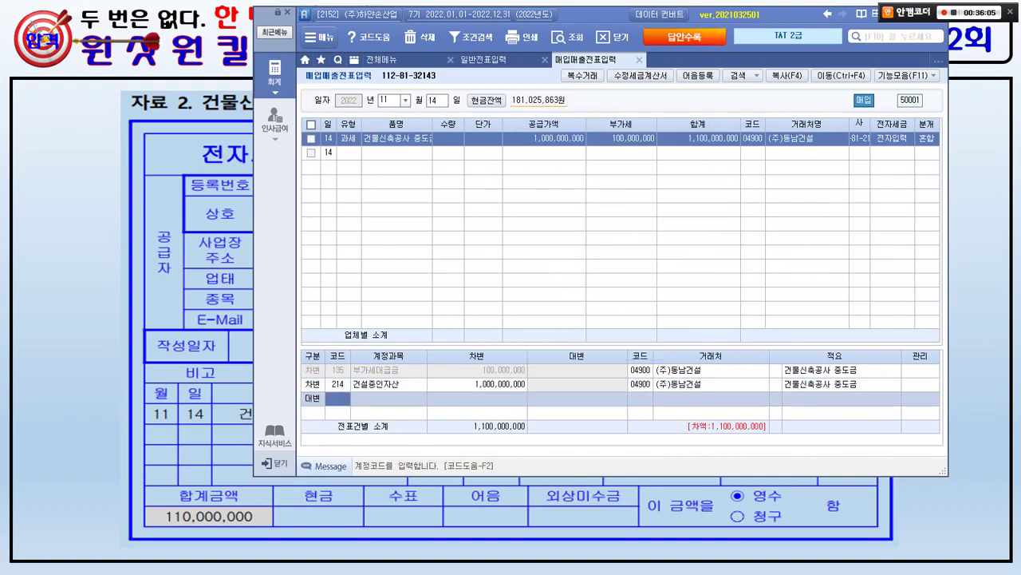
type("103")
key("Return")
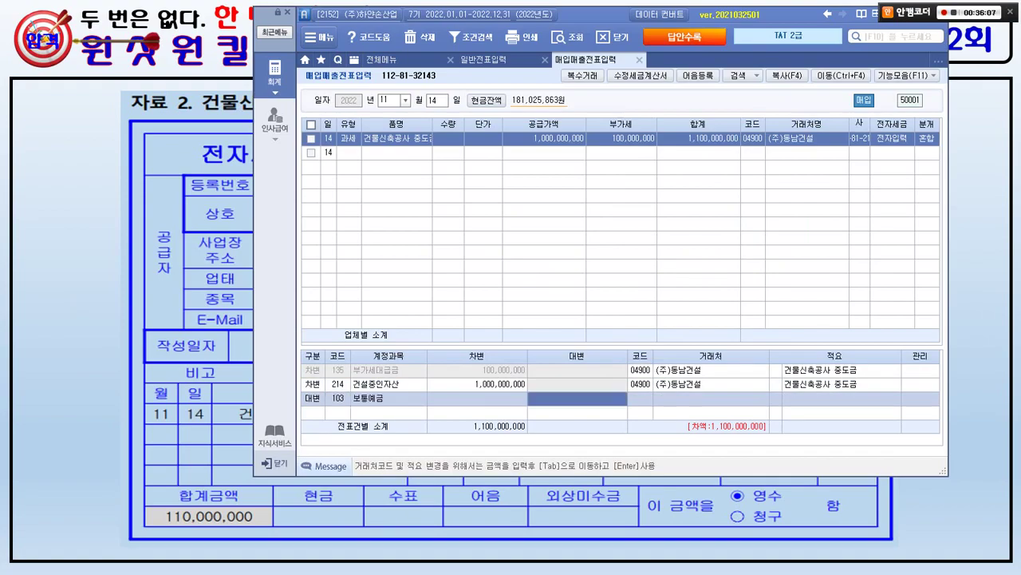
type("1")
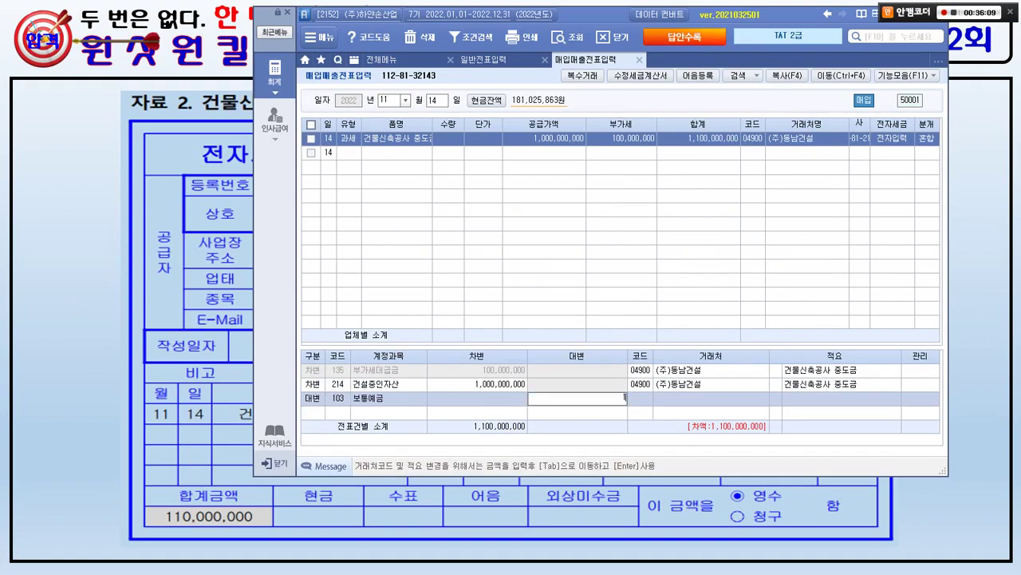
type(",100,000,000")
key("Return")
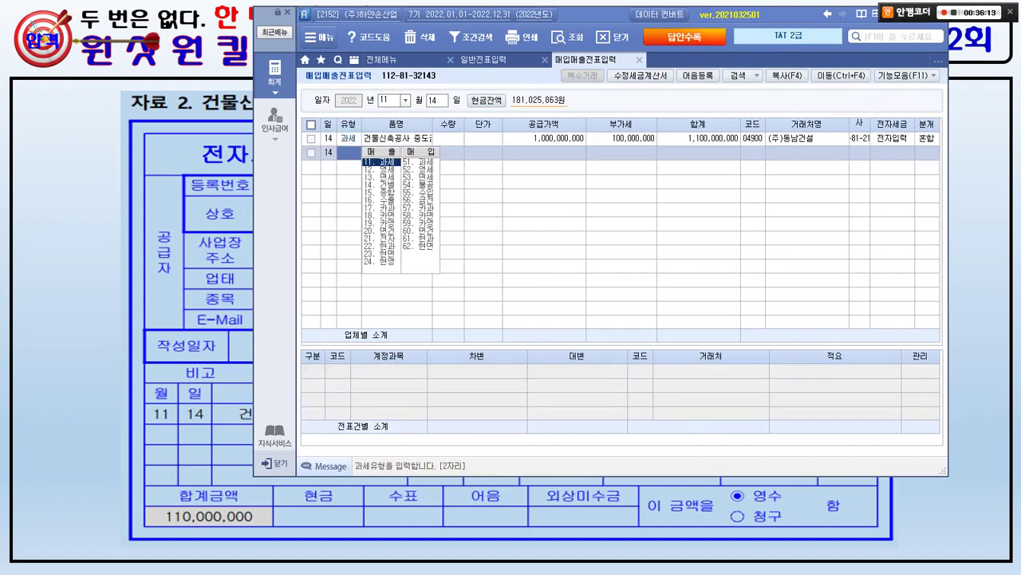
Review the November 14 construction voucher's date, purchase type, 공급가액 and 부가세
left_click(542, 138)
mouse_move(455, 114)
left_mouse_down()
mouse_move(411, 119)
mouse_move(437, 80)
left_mouse_up()
left_click_drag(852, 103, 859, 104)
left_click_drag(838, 102, 855, 102)
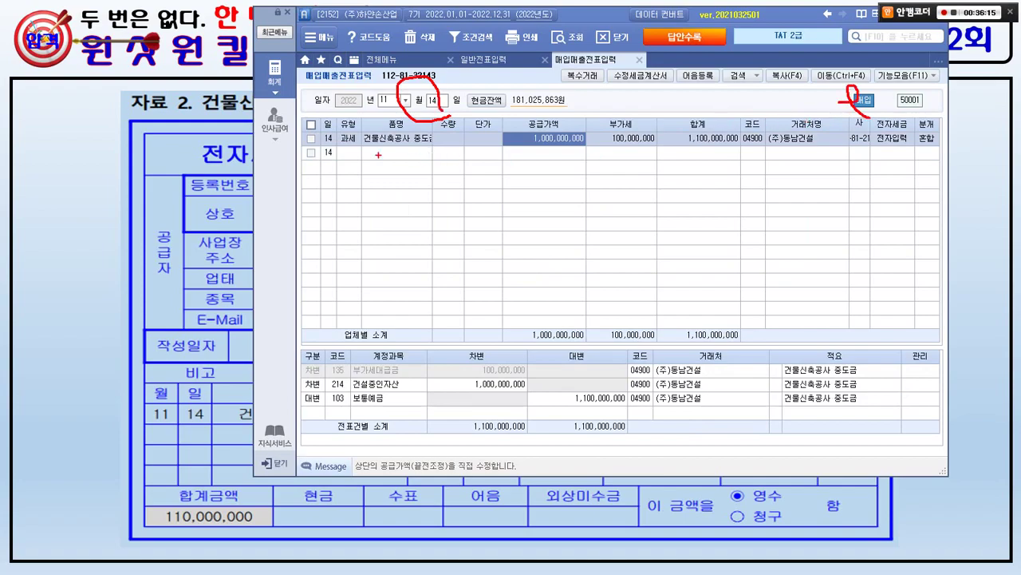
left_click_drag(335, 148, 705, 147)
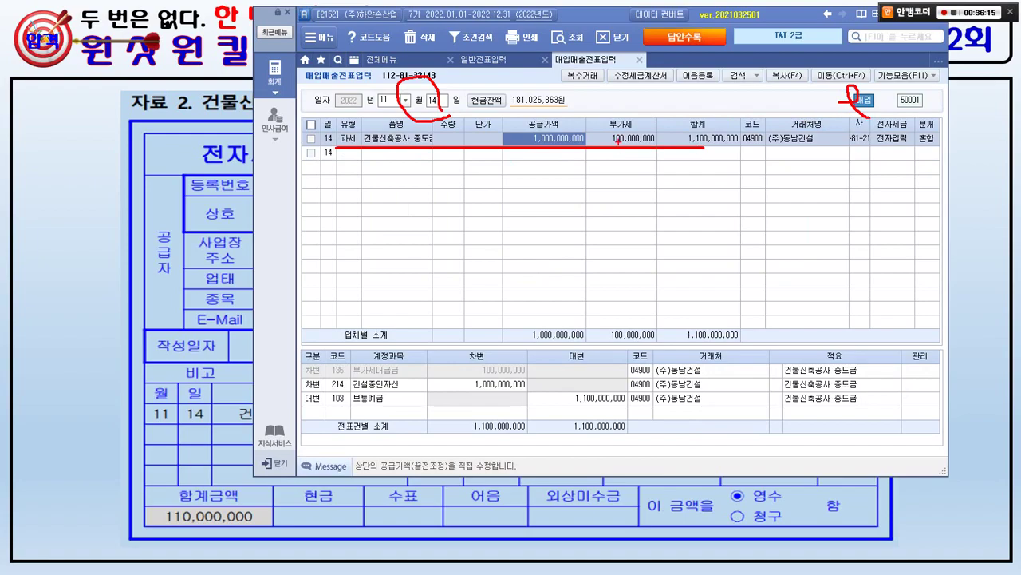
key("Escape")
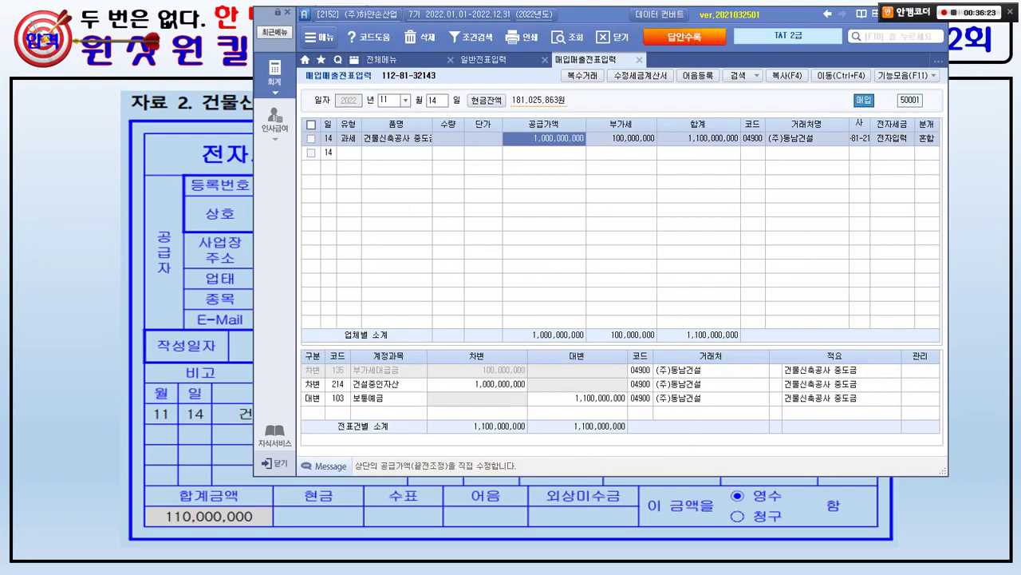
Compare the amounts with the 자료 2 invoice and re-enter the November 14 row's 공급가액 as 1,000,000,000
left_click(623, 138)
key("alt+Tab")
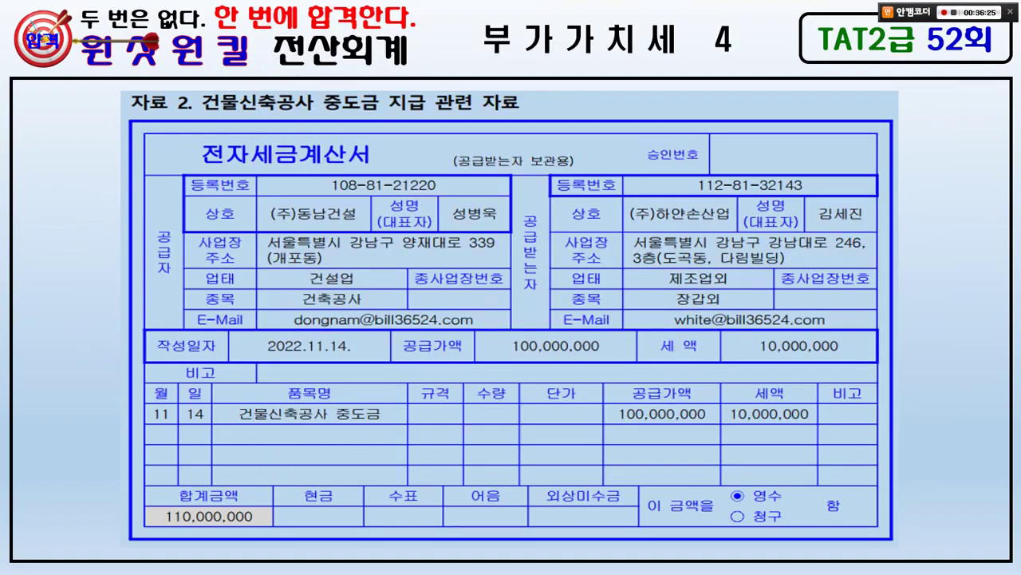
key("alt+Tab")
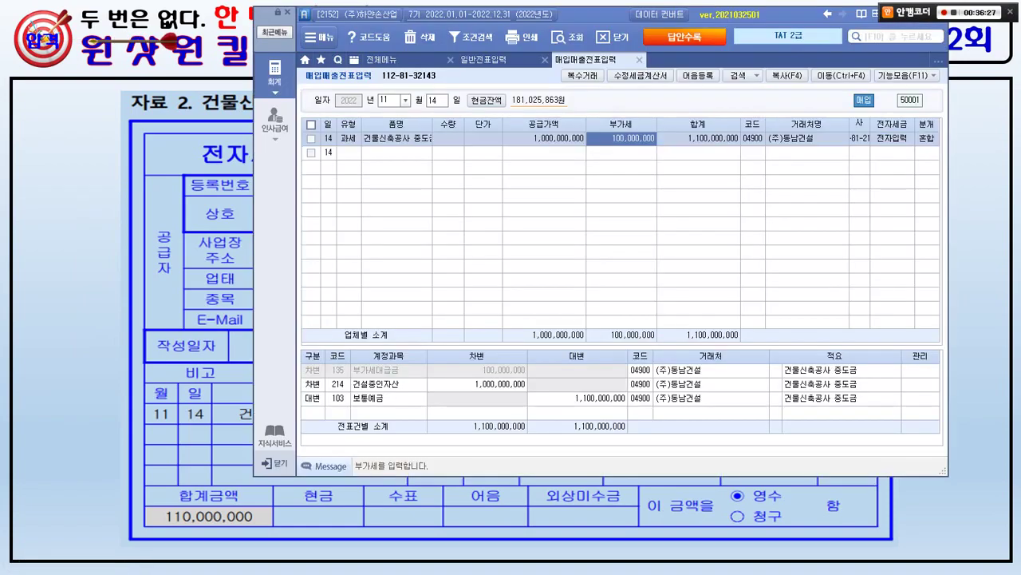
left_click(543, 138)
type("1000000000")
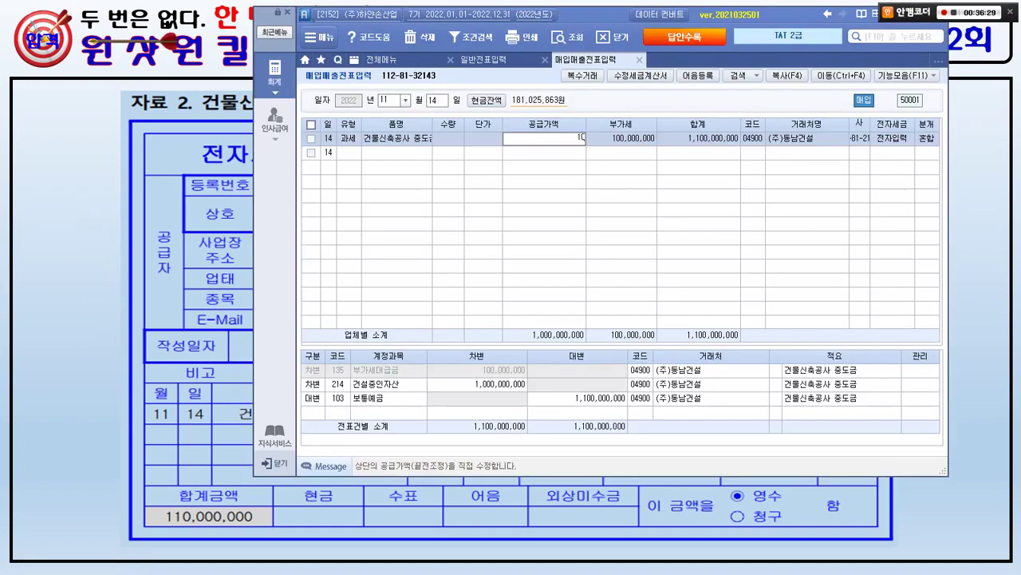
key("Return")
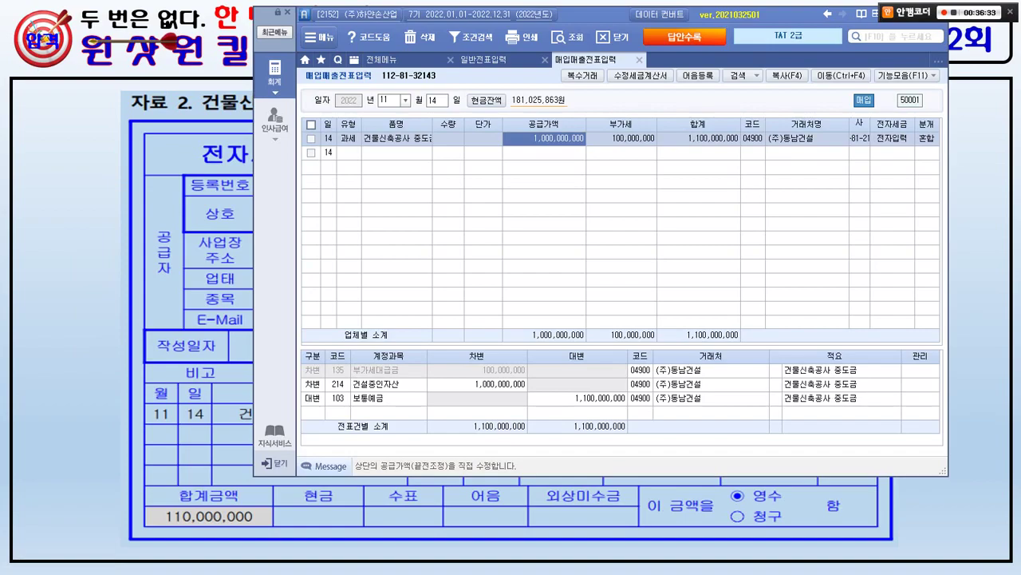
Check the 자료 2 invoice and try to correct the November 14 row's 공급가액
key("alt+Tab")
key("alt+Tab")
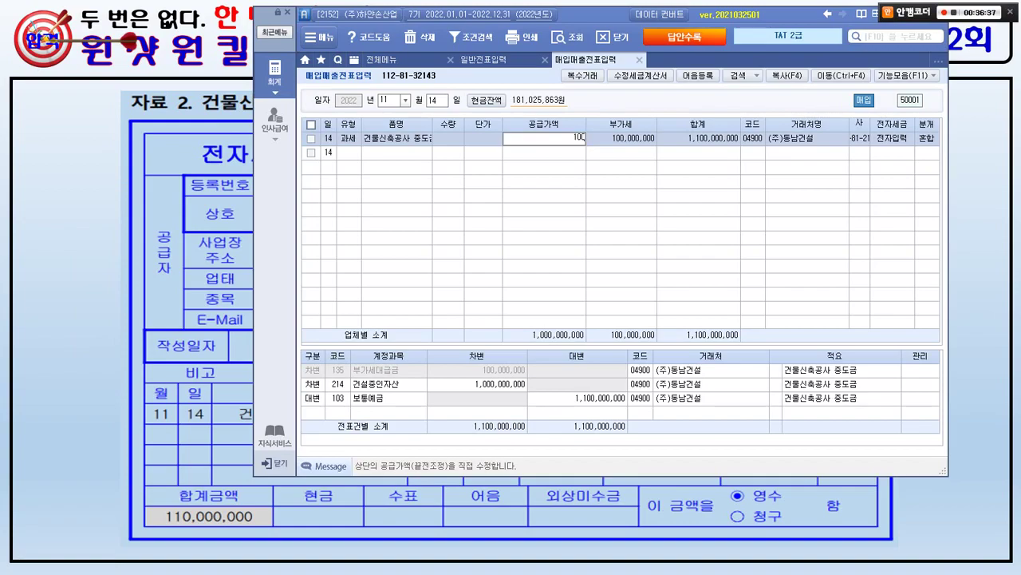
key("alt+Tab")
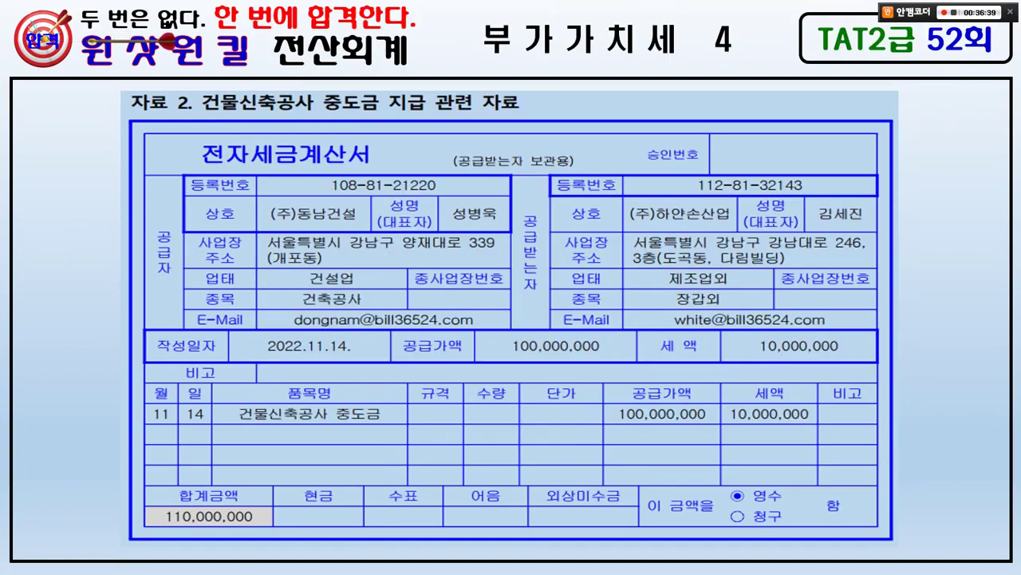
key("alt+Tab")
type("1,000,000,000")
key("Return")
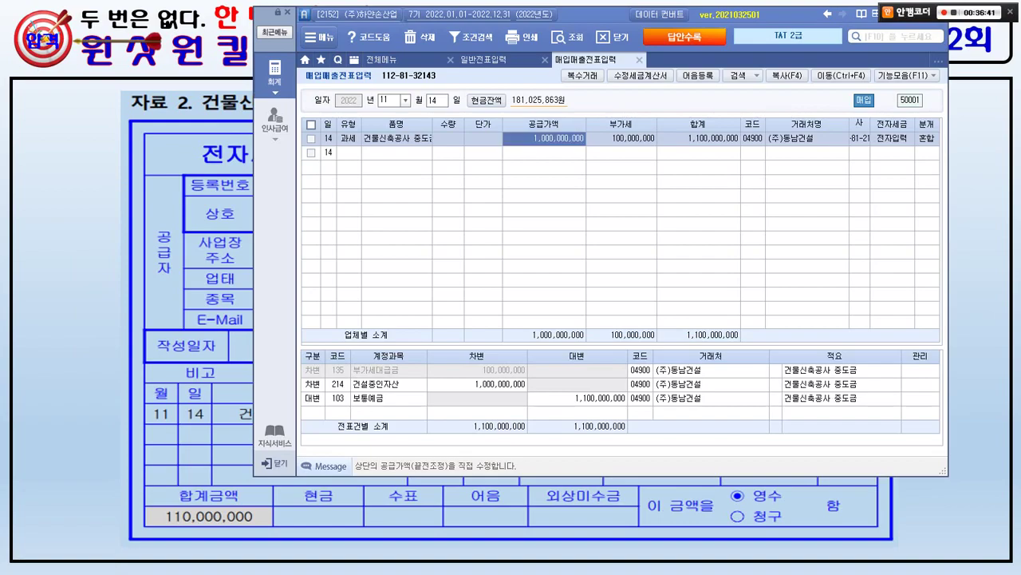
key("Return")
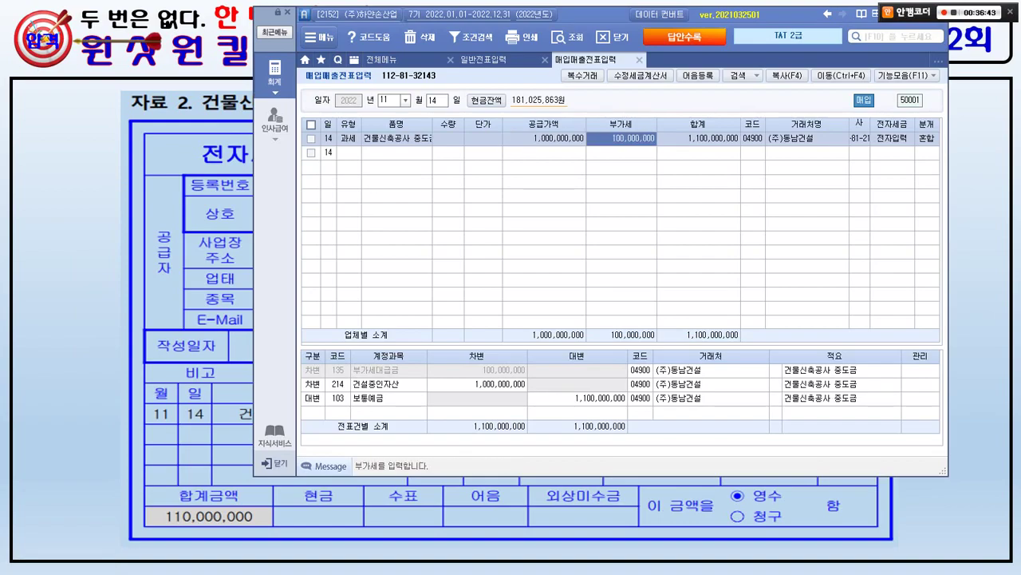
Compare the November 14 row with the 자료 2 invoice again and retry the 공급가액 correction
key("alt+Tab")
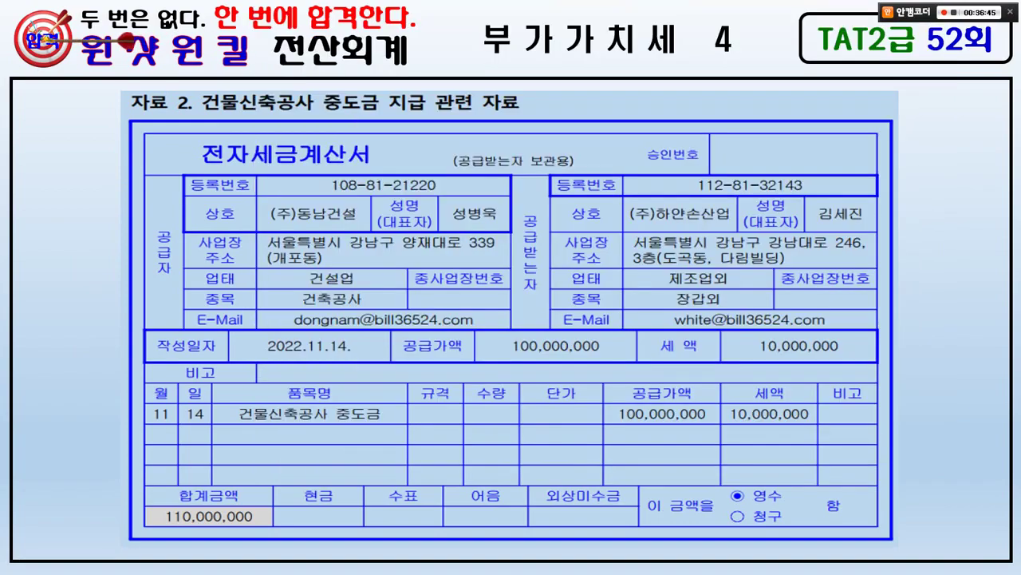
key("alt+Tab")
key("Left")
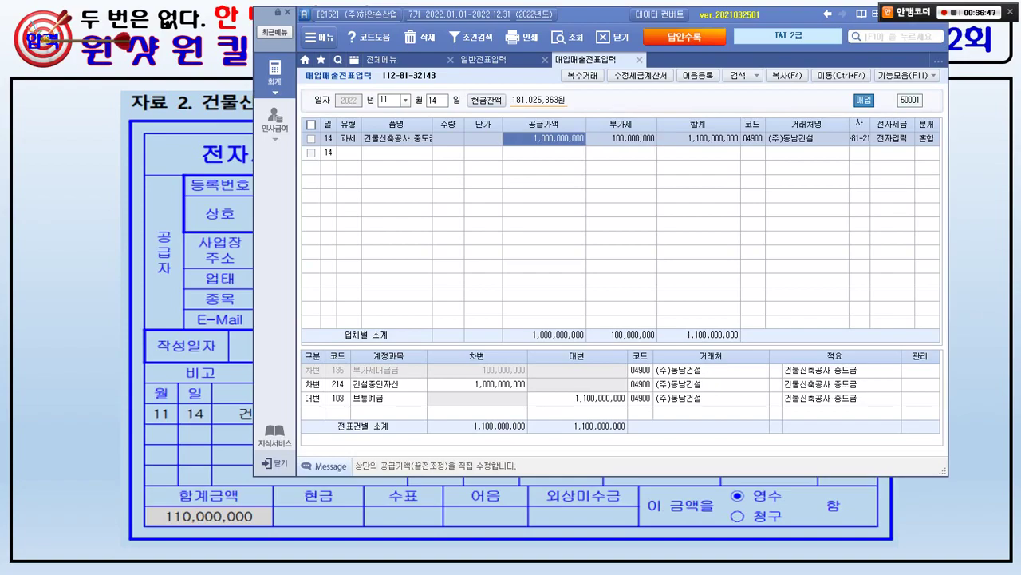
type("1,000,00")
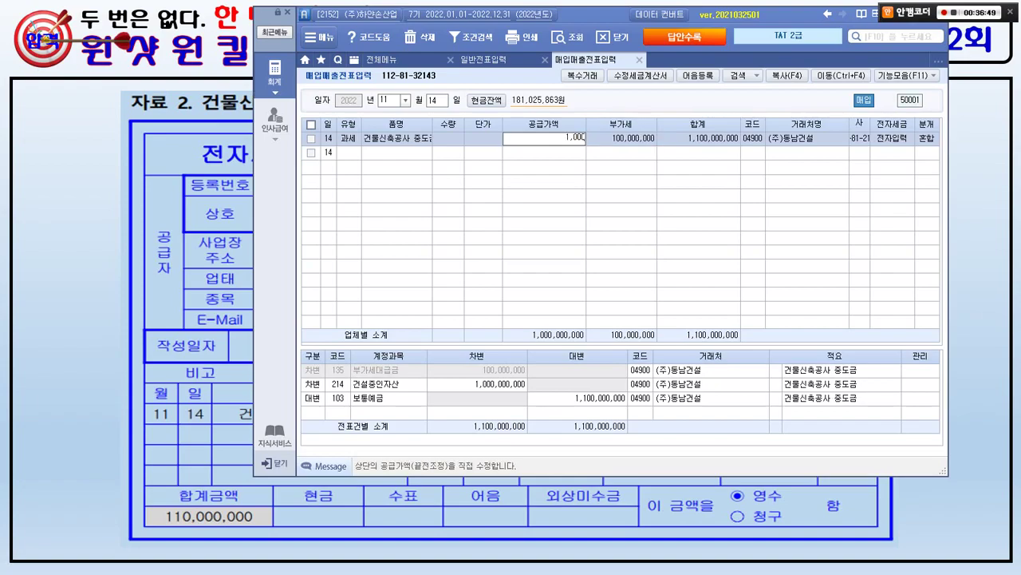
type("0,000")
key("Return")
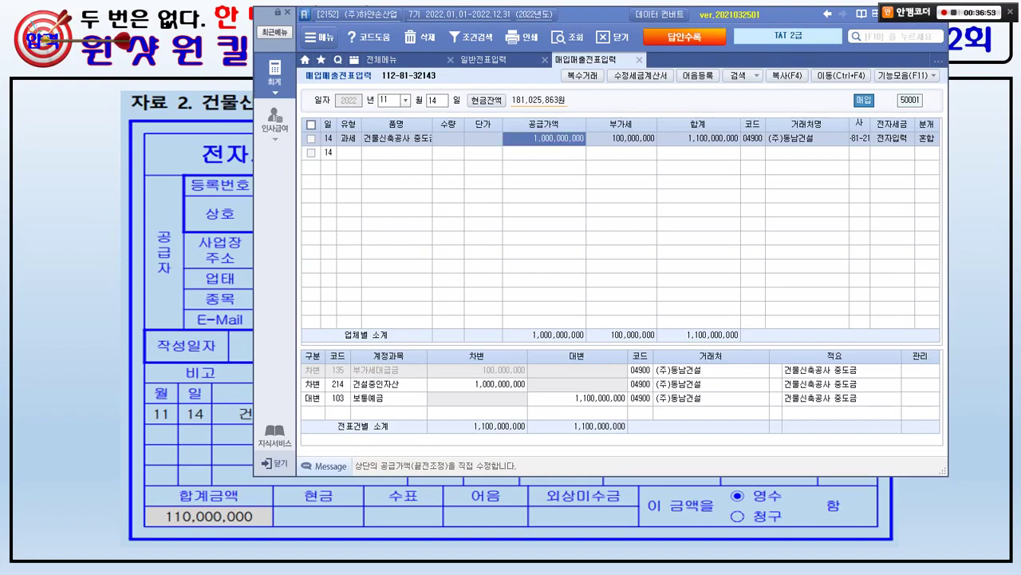
key("Return")
Recheck the invoice and try to overwrite both the 공급가액 and the 부가세 of the November 14 row
key("alt+Tab")
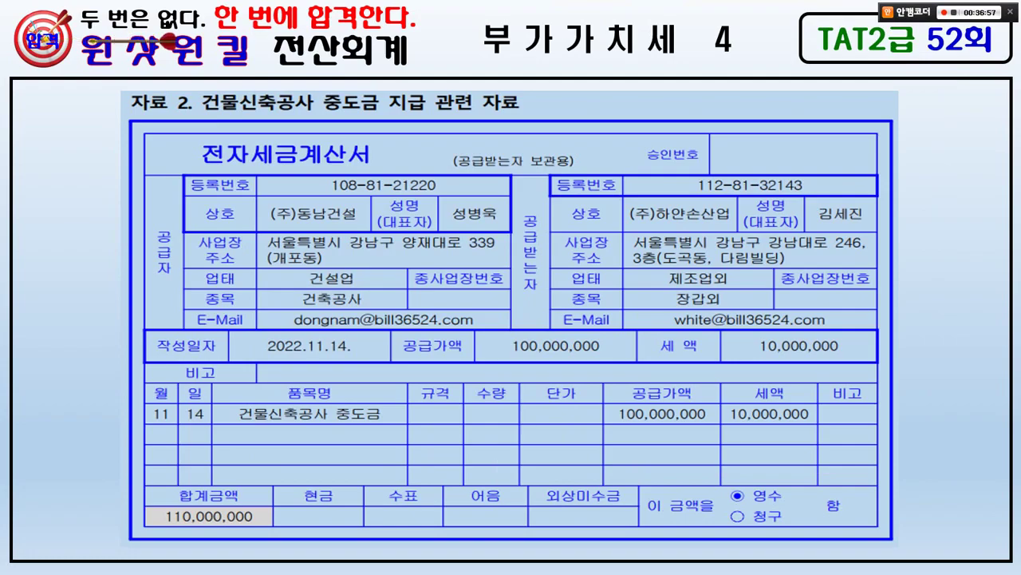
key("alt+Tab")
left_click(544, 138)
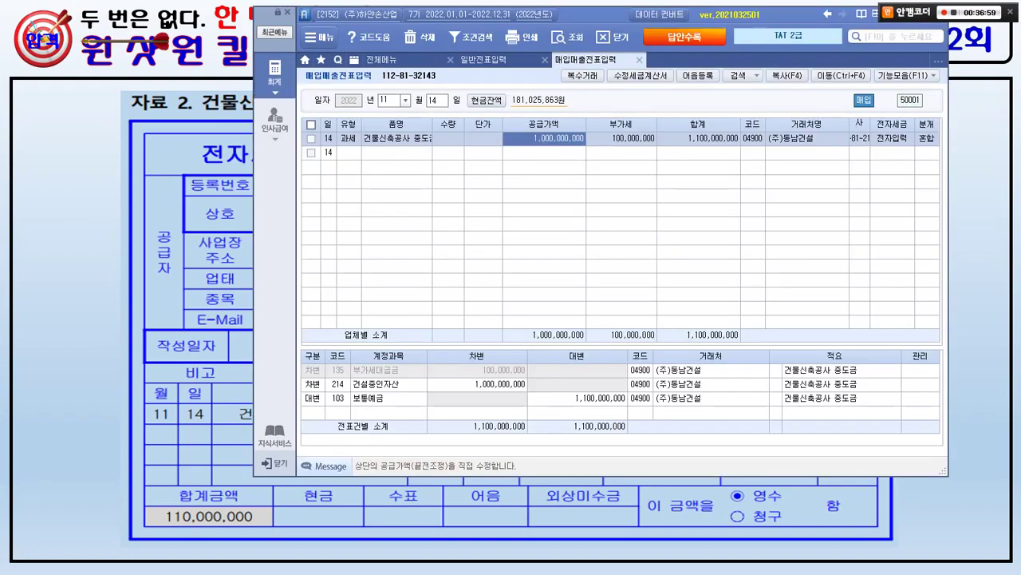
key("BackSpace")
type("1,000")
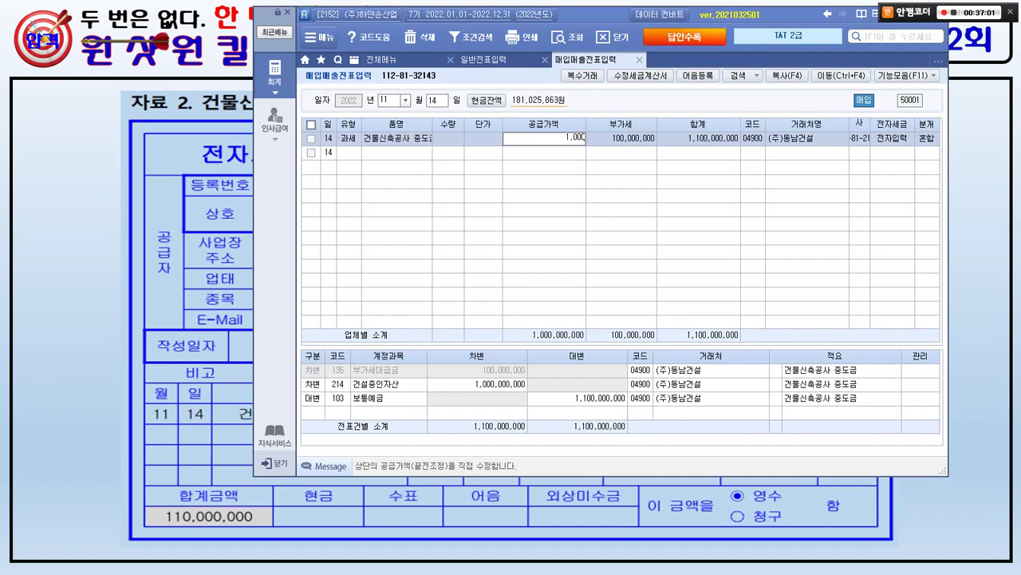
type(",000,000")
key("Return")
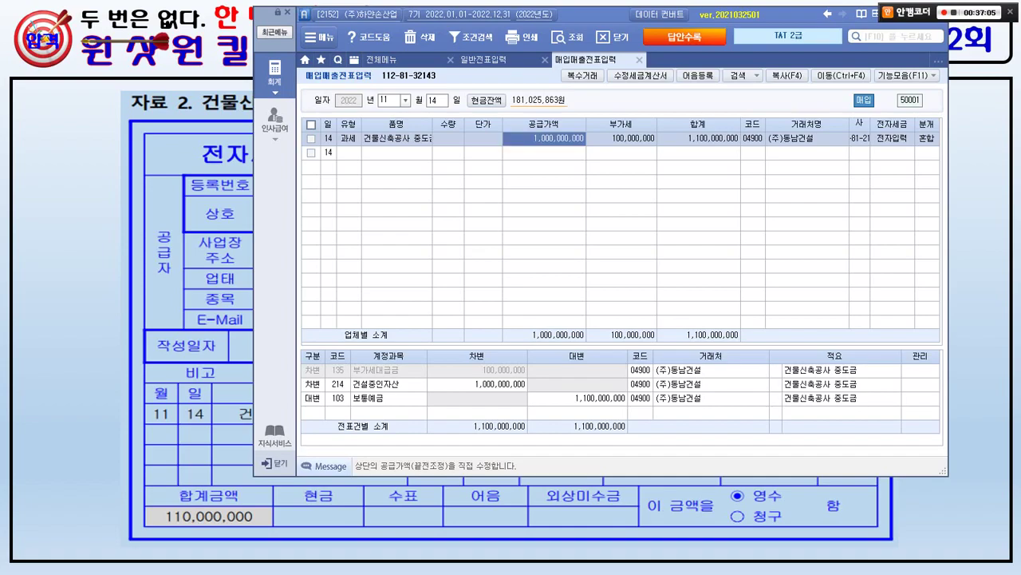
key("Return")
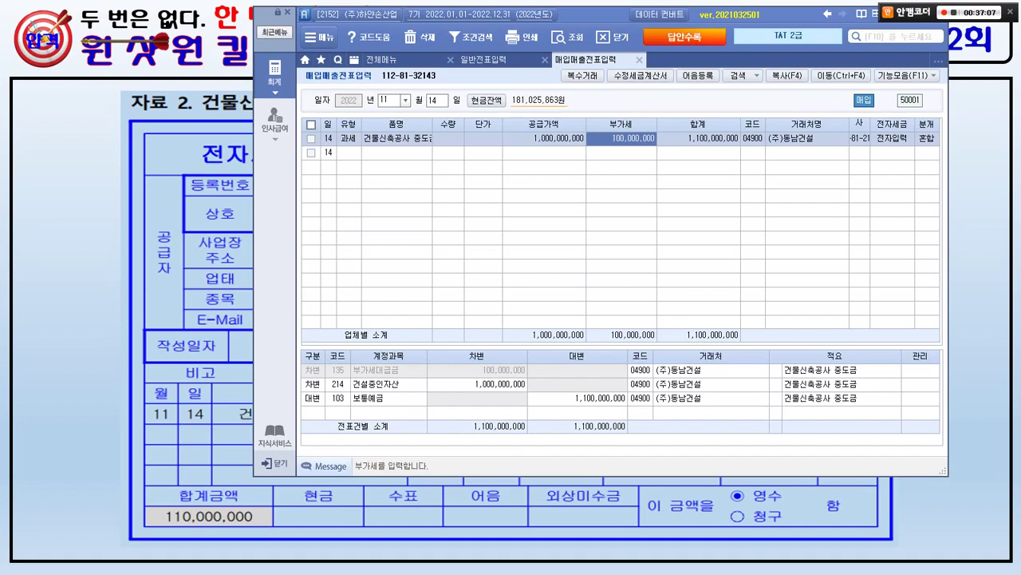
type("100000000")
left_click(543, 138)
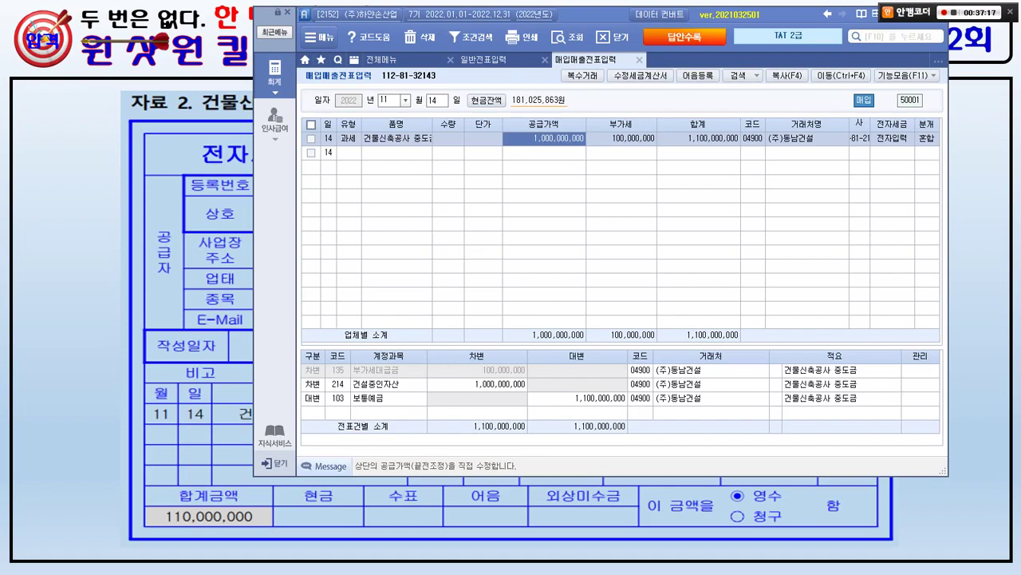
Delete the incorrect November 14 voucher for 건물신축공사 중도금
left_click(312, 124)
left_click(411, 38)
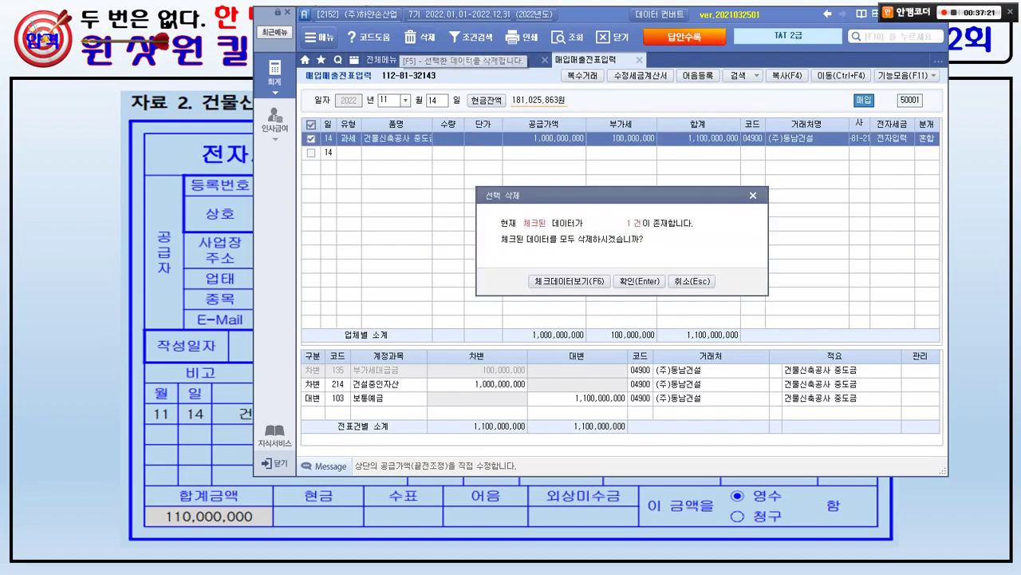
key("Tab")
key("Return")
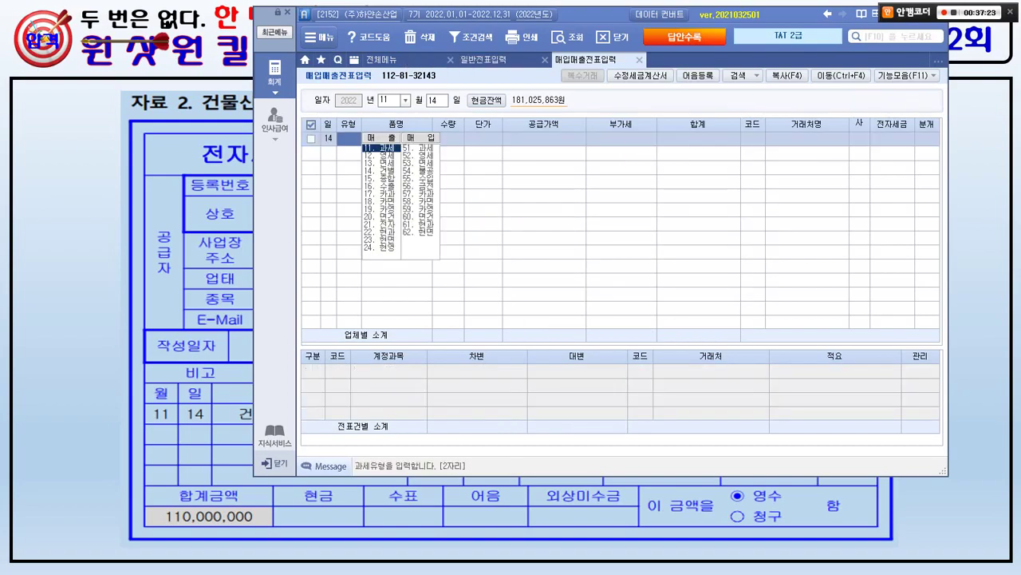
Enter a November 14 purchase of type 51 과세 with 품명 건물신축공사 중도금 and 공급가액 100,000,000
type("51")
key("Return")
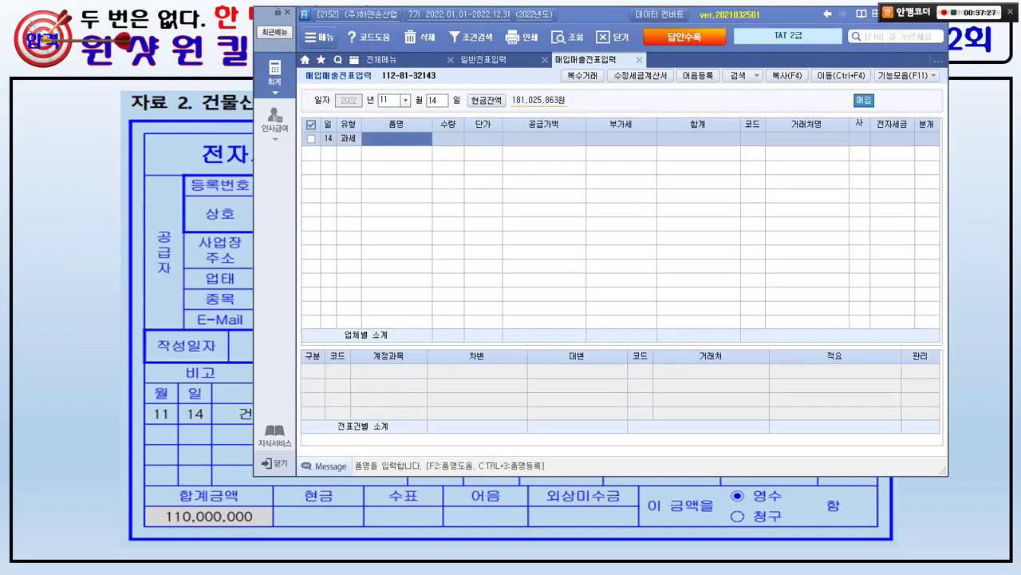
type("건")
type("물신축공사")
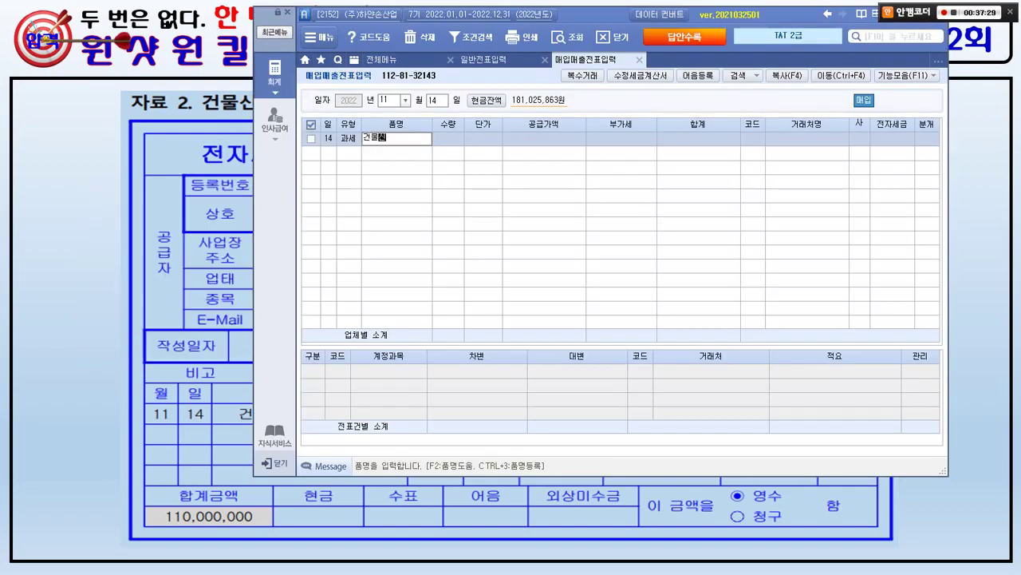
type(" 중도금")
key("Return")
key("Return")
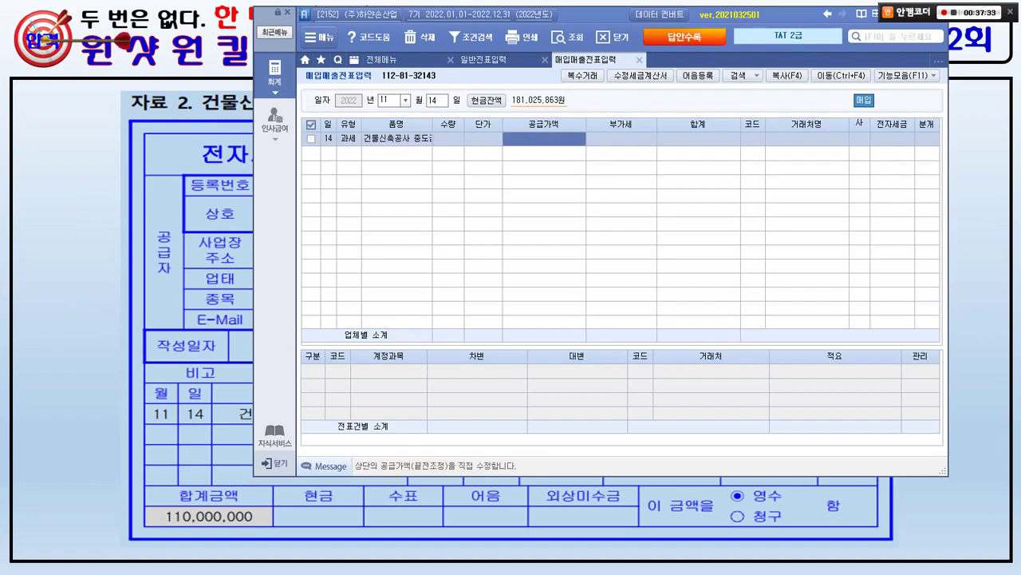
type("100000000")
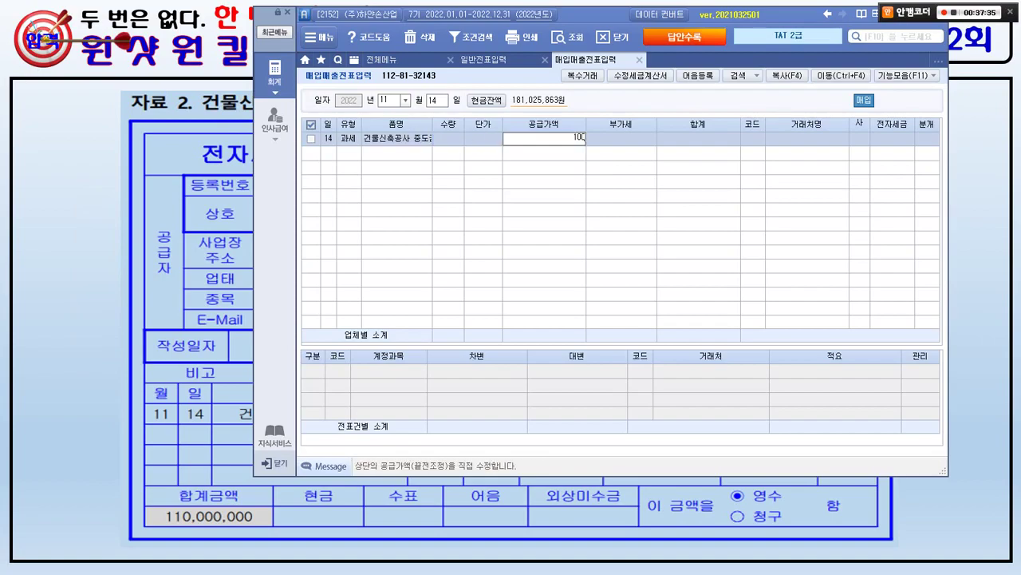
key("Return")
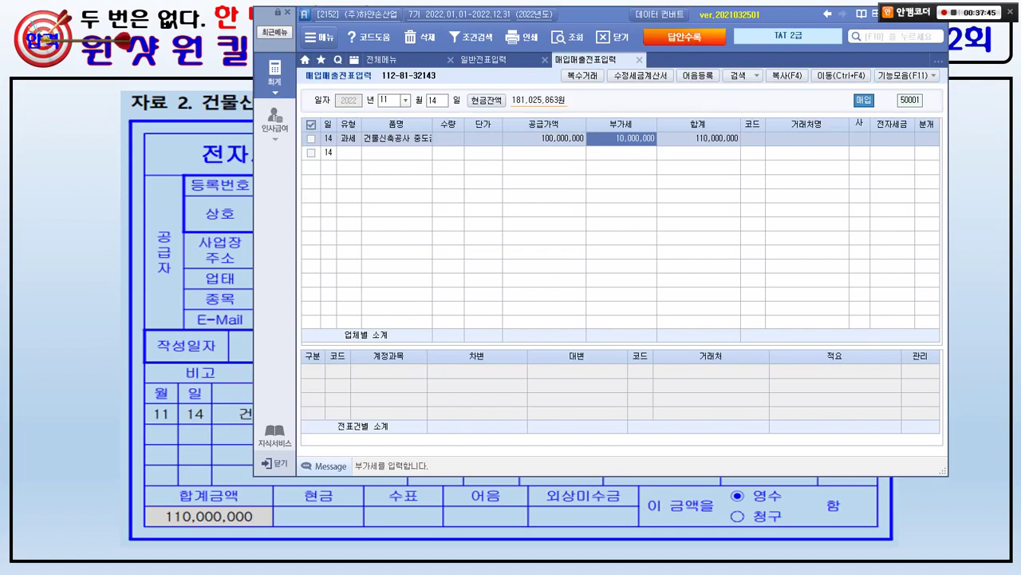
Set the November 14 row's 거래처 to (주)동남건설 as on the invoice and its 전자세금 to 전자입력
left_click(752, 138)
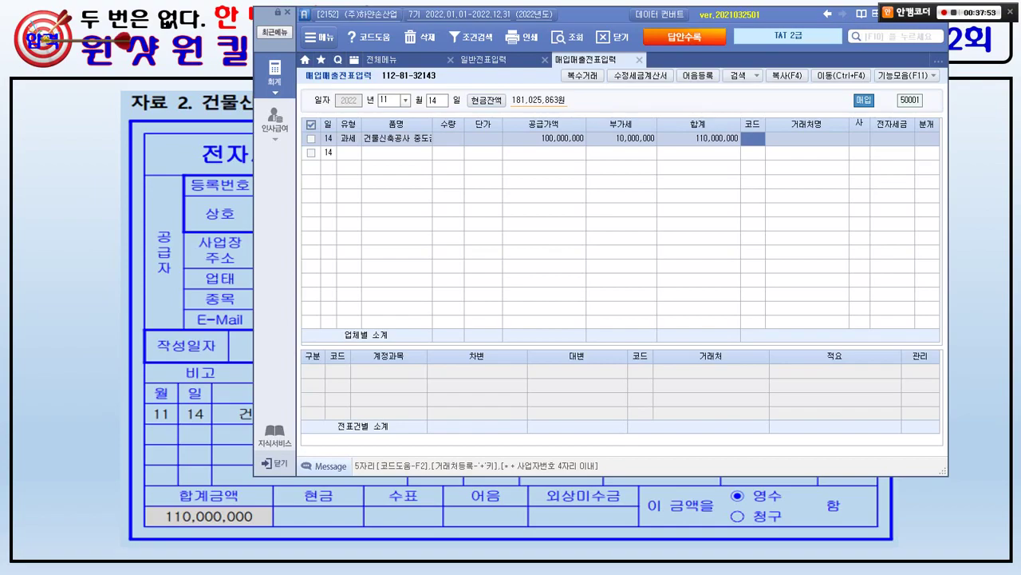
key("alt+Tab")
key("alt+Tab")
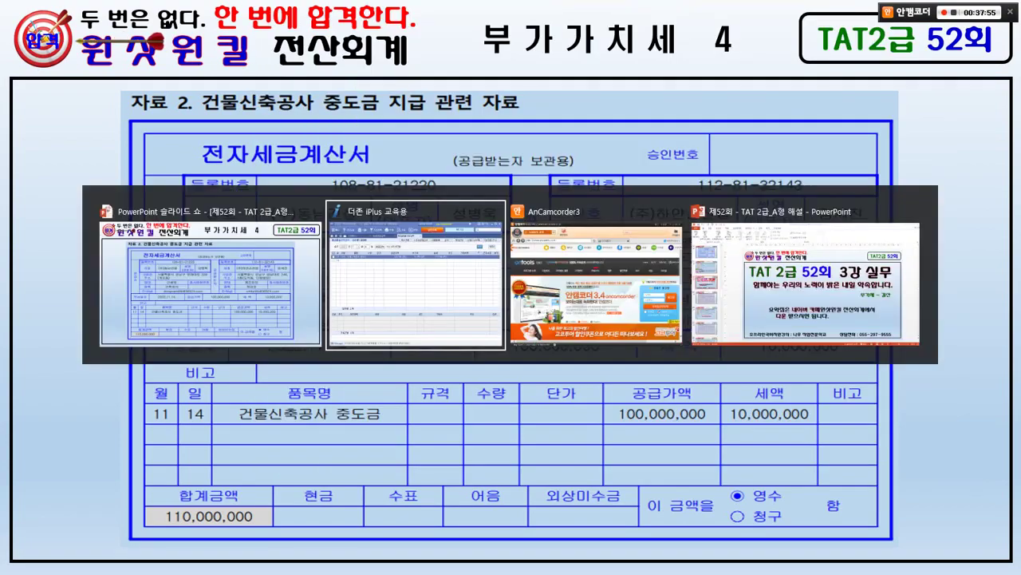
type("동남")
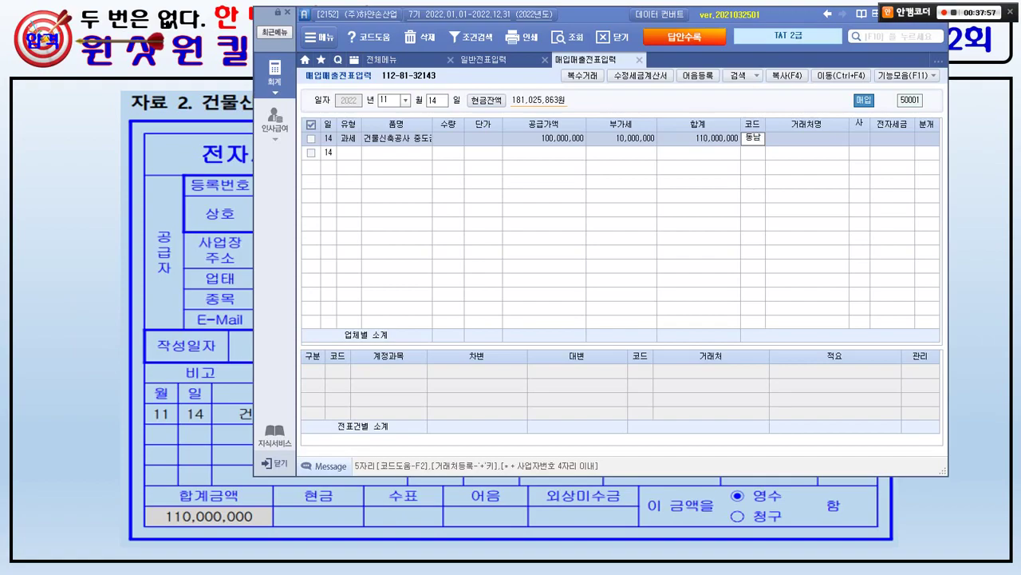
key("Return")
key("Return")
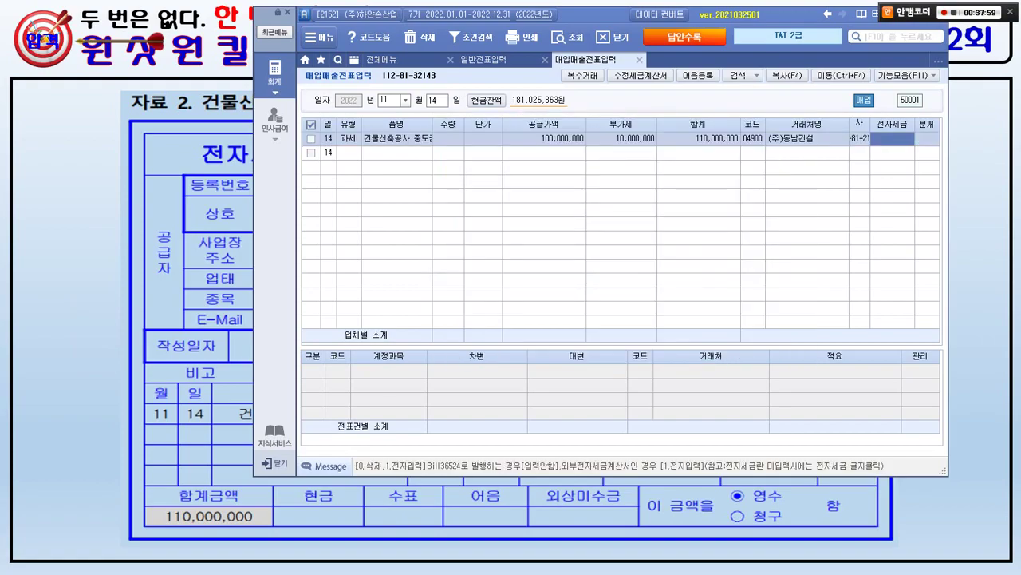
type("1")
key("Return")
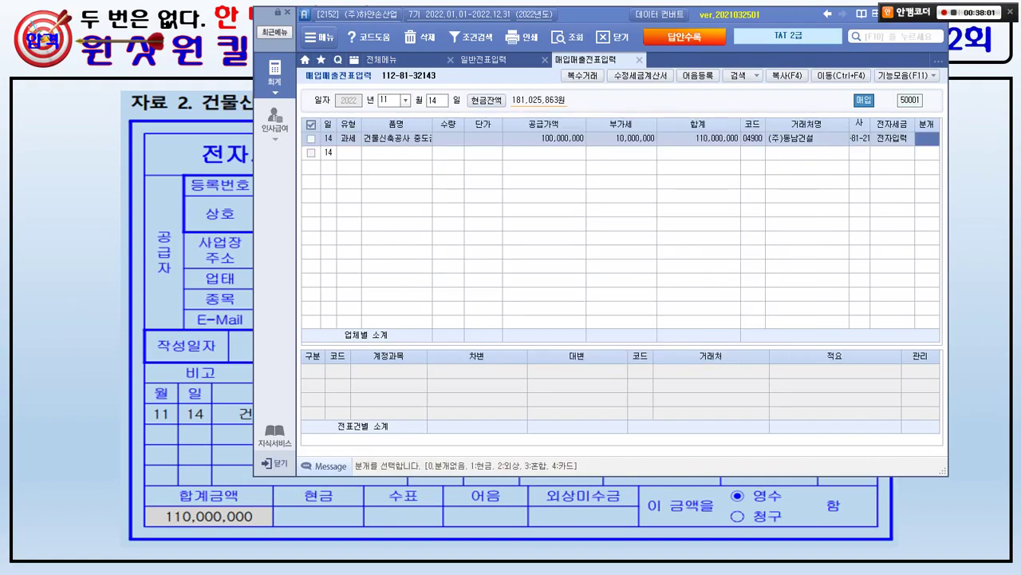
Set the row's 분개 type to 혼합 and replace the 원재료 debit account with 214 건설중인자산
type("3")
key("Return")
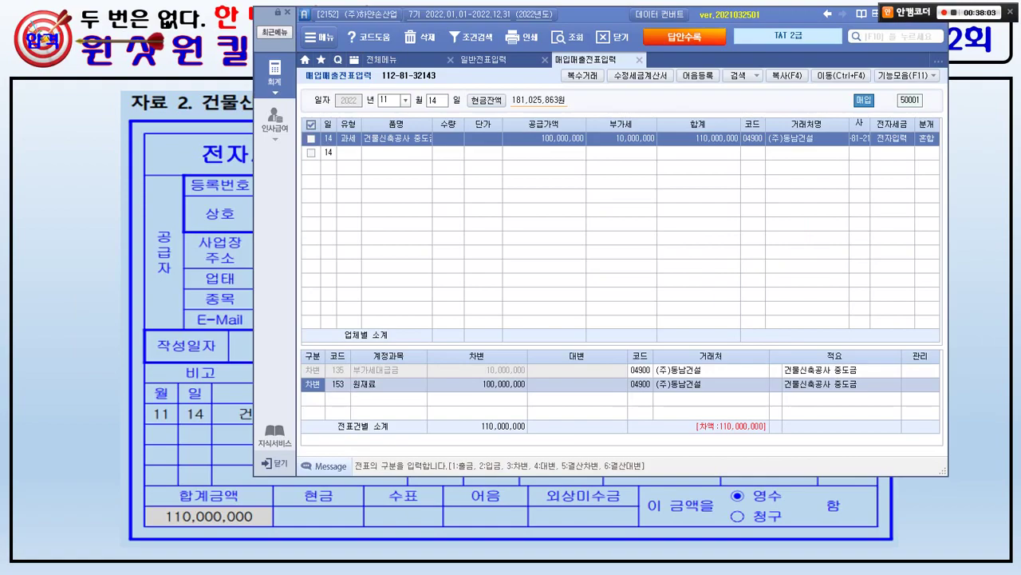
key("Return")
type("건설")
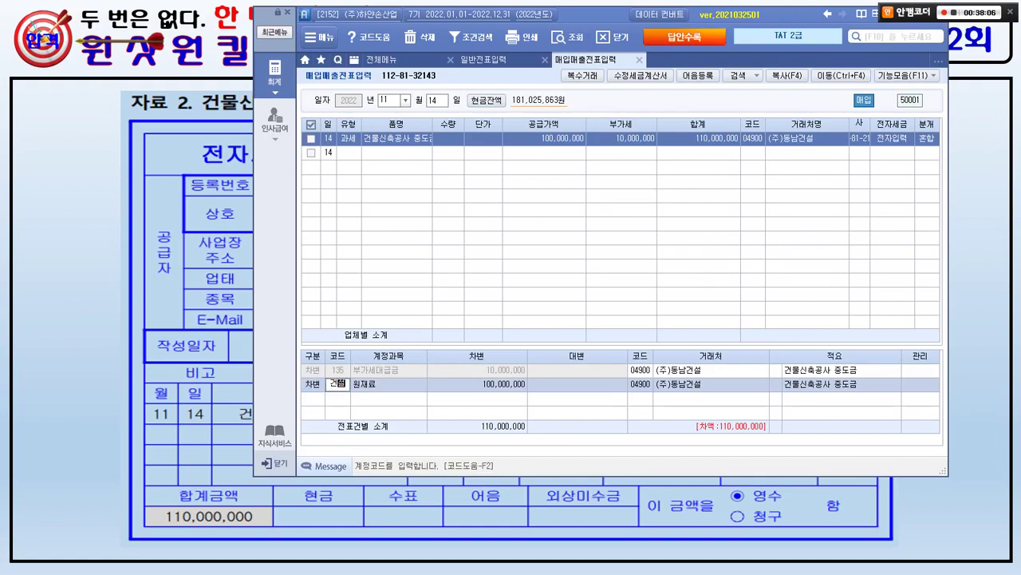
key("Return")
key("Down")
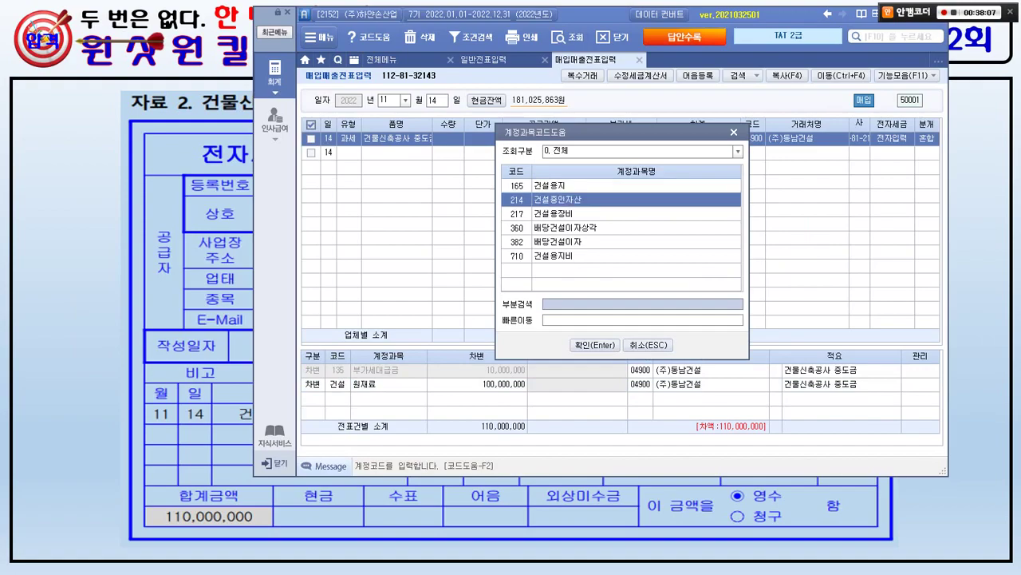
key("Return")
key("Return")
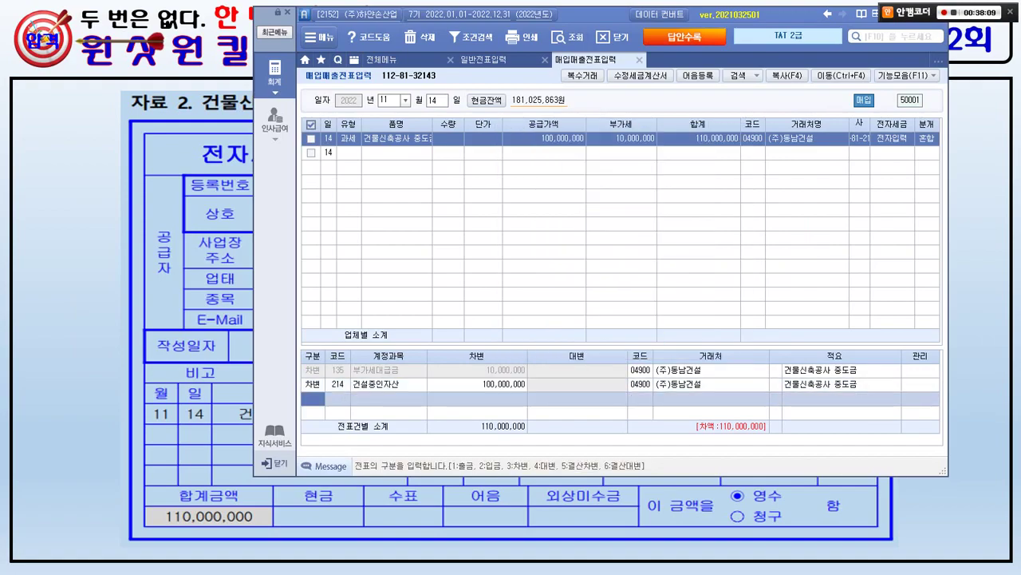
Add a credit (대변) line of 110,000,000 to account 103 보통예금
type("4103")
key("Return")
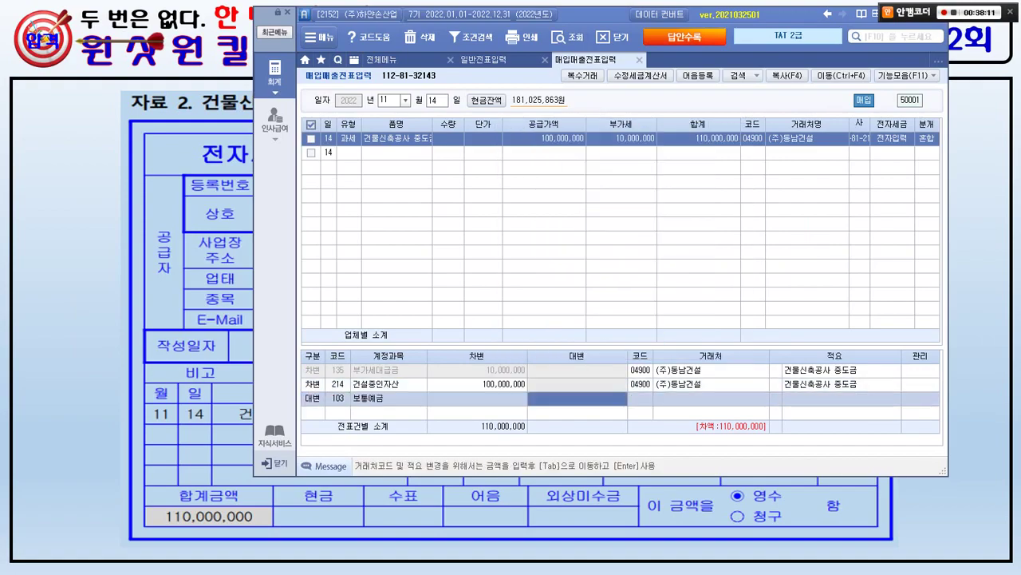
type("110000000")
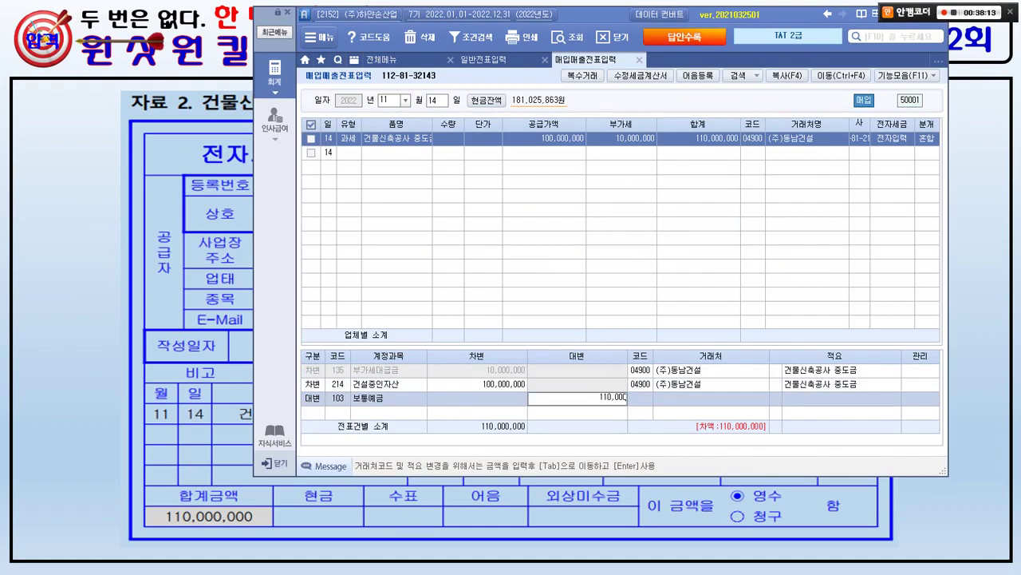
key("Return")
left_click(622, 138)
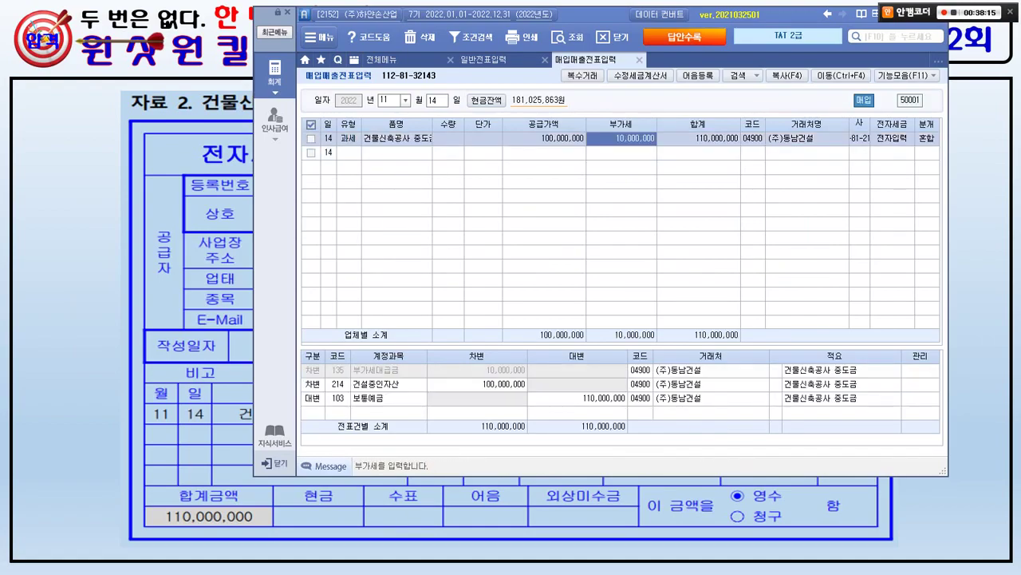
Change the 거래처 of the 보통예금 credit line and finish the November 14 voucher
left_click(640, 397)
type("98000")
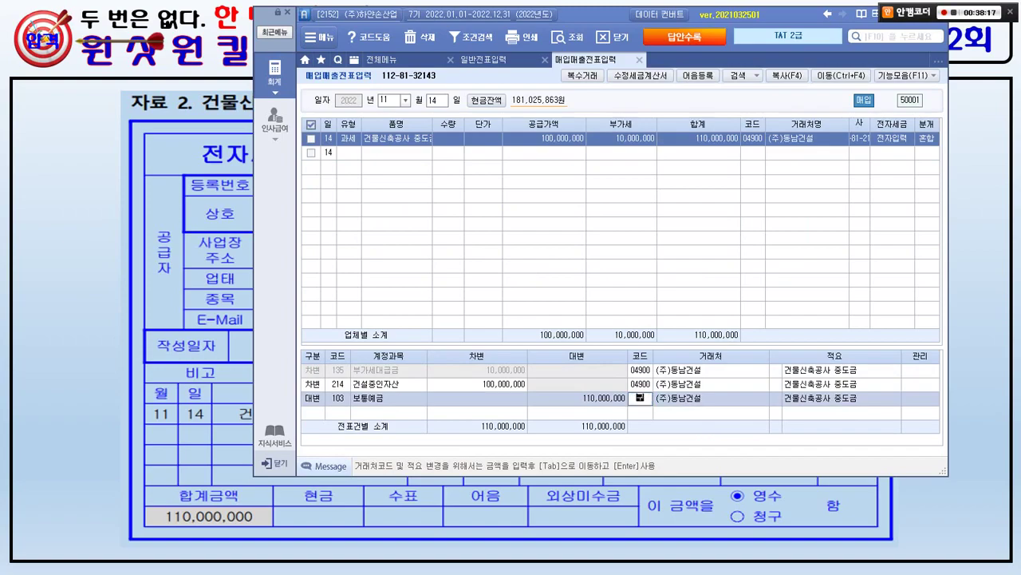
key("Return")
key("Return")
key("Return")
key("Return")
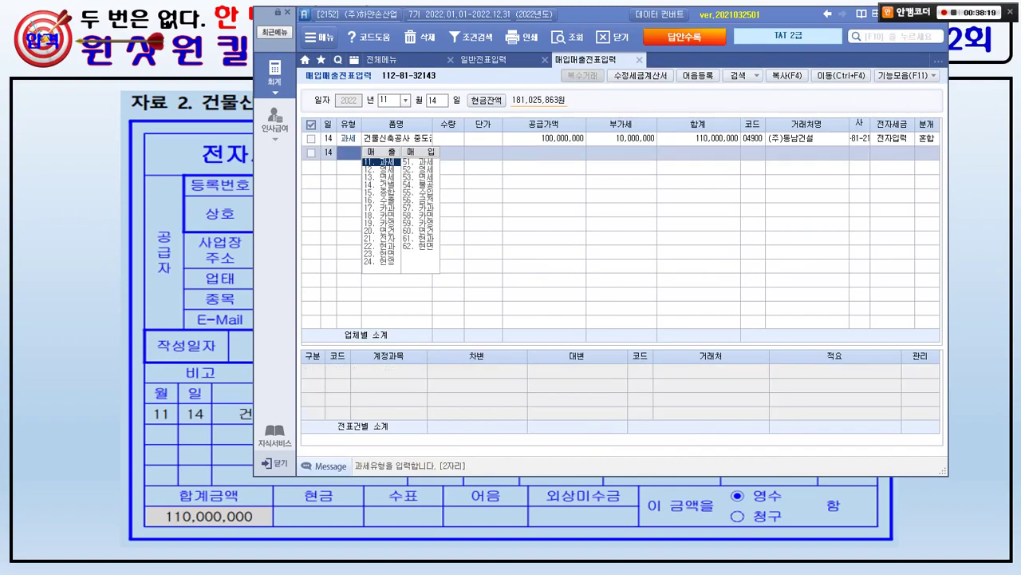
Review the November 14 entry, bring up the 자료 3 공기청정기 card receipt, and open the voucher list for December 16
left_click(544, 138)
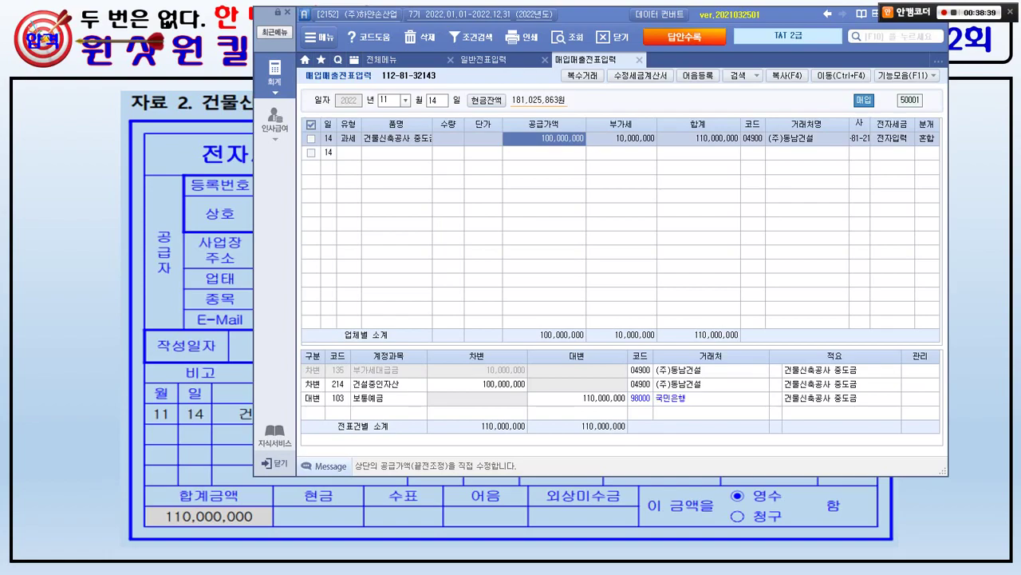
key("alt+Tab")
key("Down")
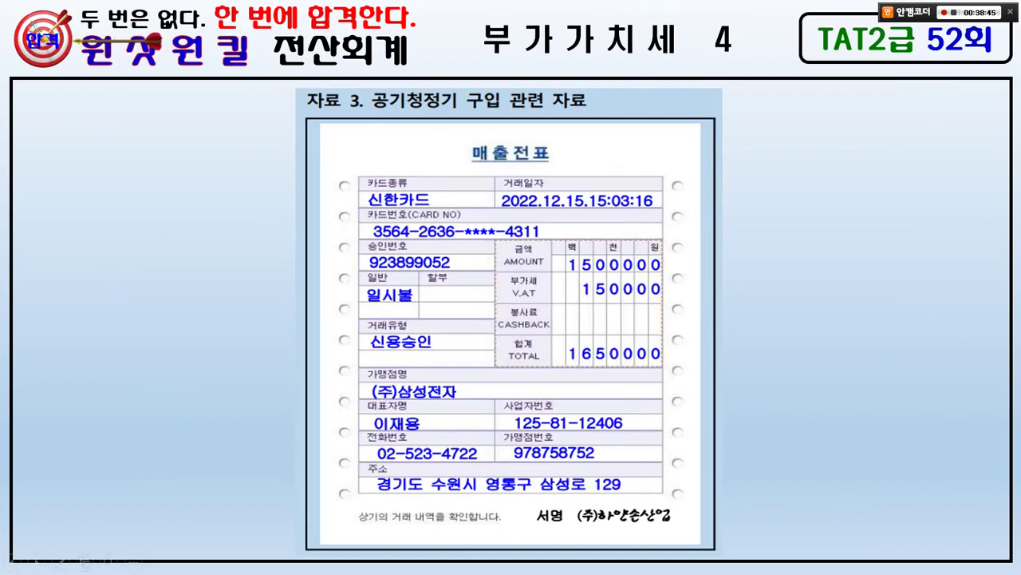
key("alt+Tab")
left_click(390, 100)
type("12")
key("Return")
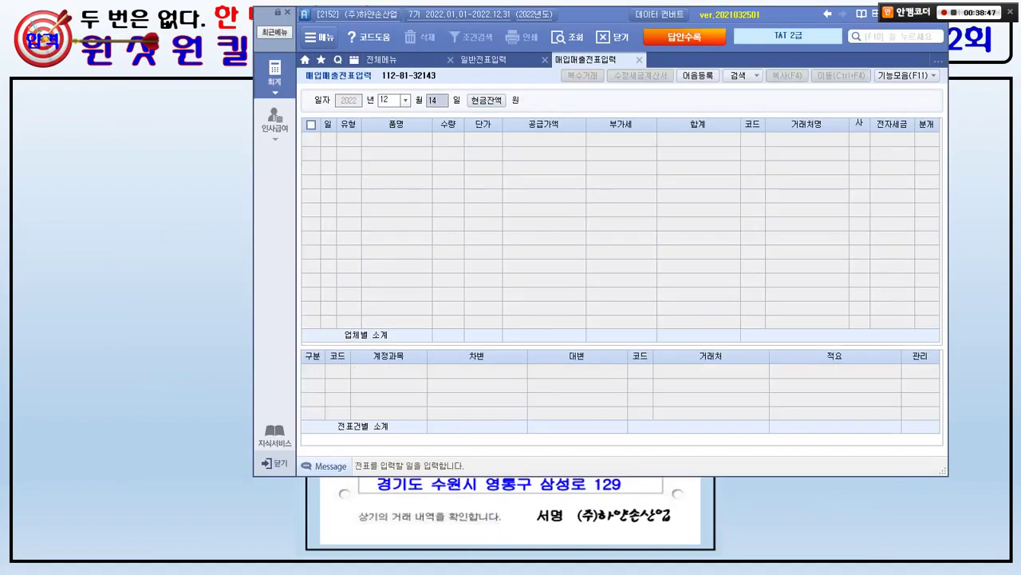
type("16")
key("Return")
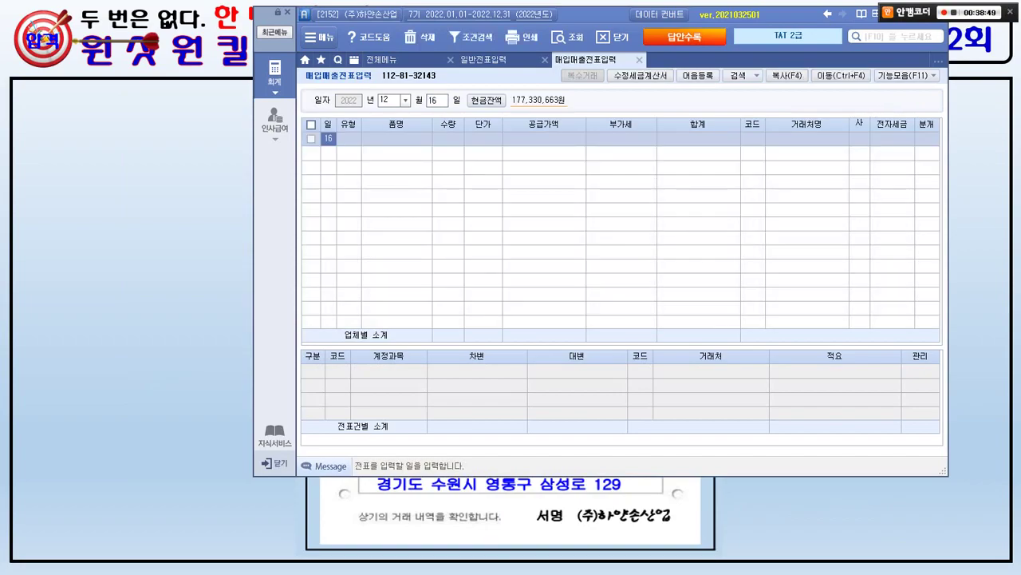
Start the December 16 row with 유형 57 카과 and choose 99600 신한카드 as its credit card company
key("Return")
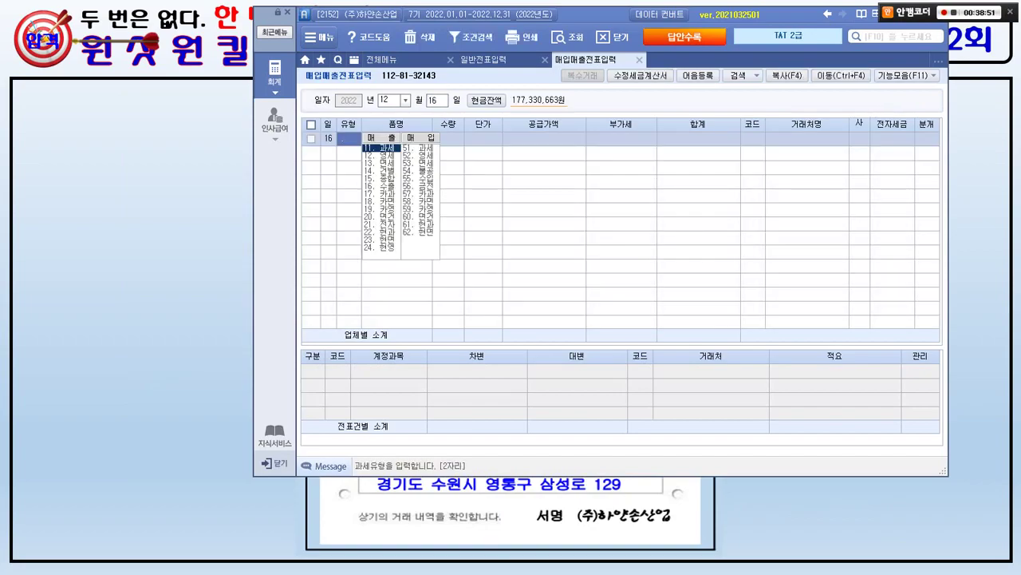
type("57")
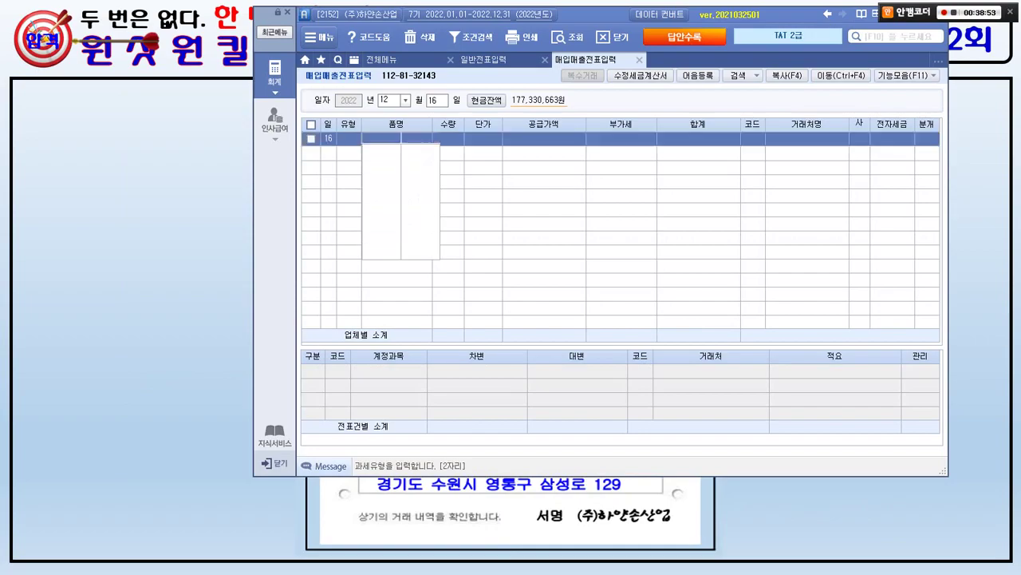
key("Return")
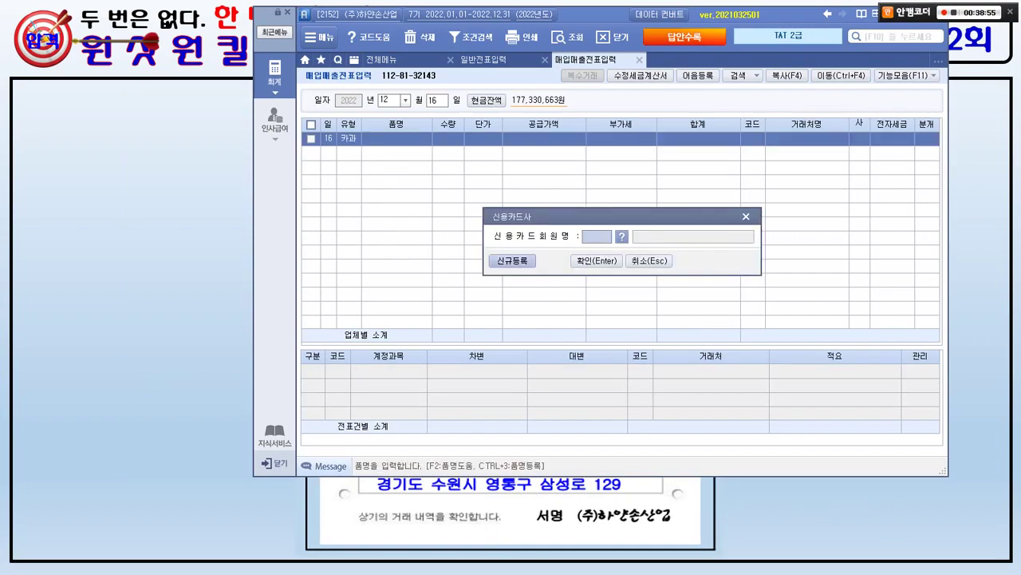
key("alt+Tab")
key("alt+Tab")
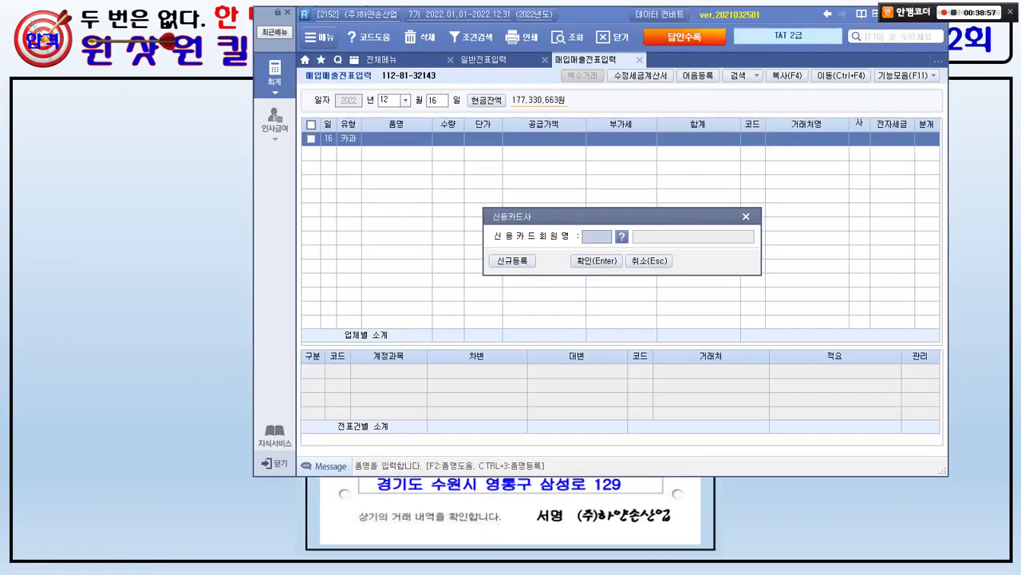
key("F2")
left_click(511, 190)
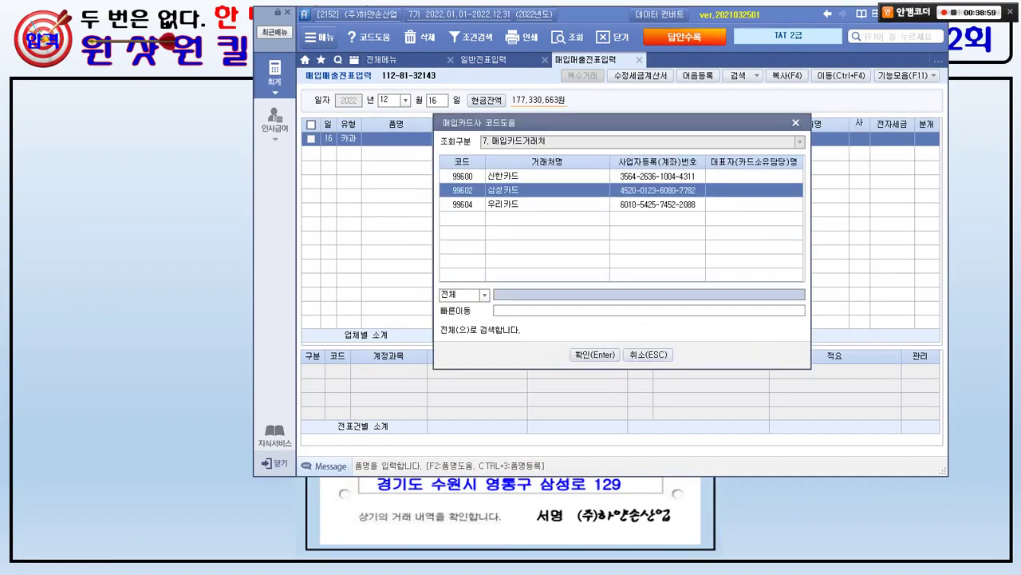
key("alt+Tab")
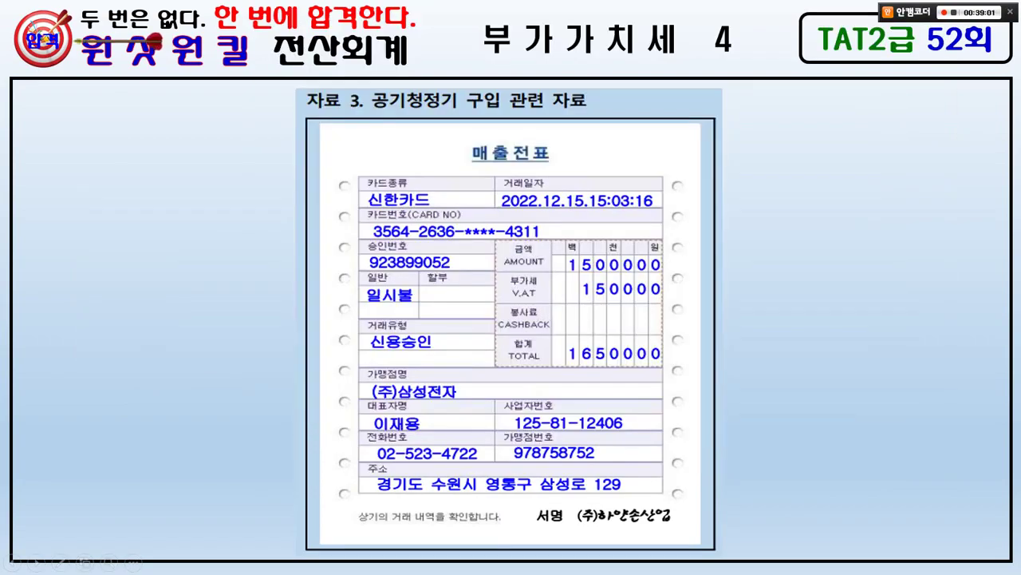
key("alt+Tab")
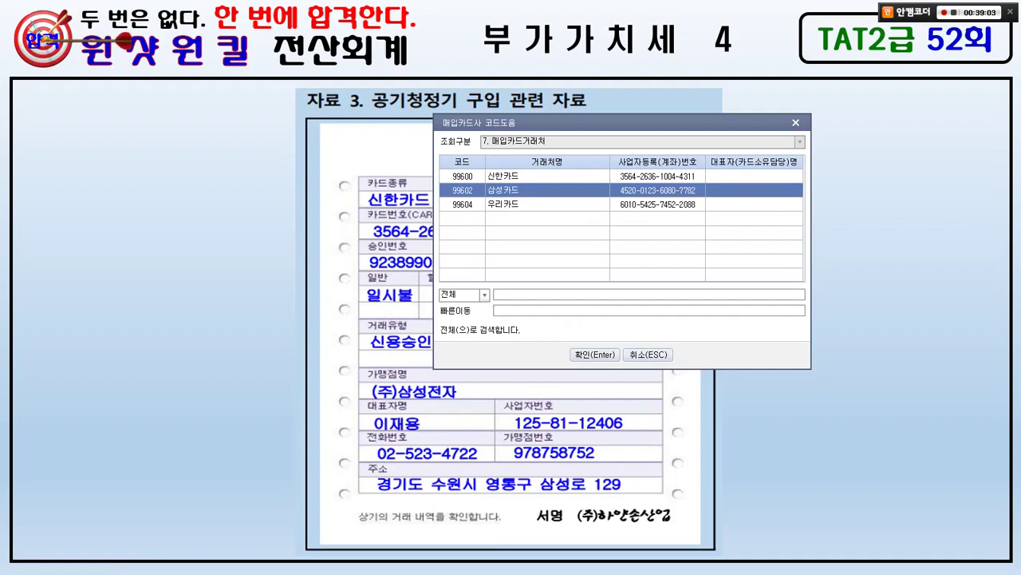
key("Up")
key("Return")
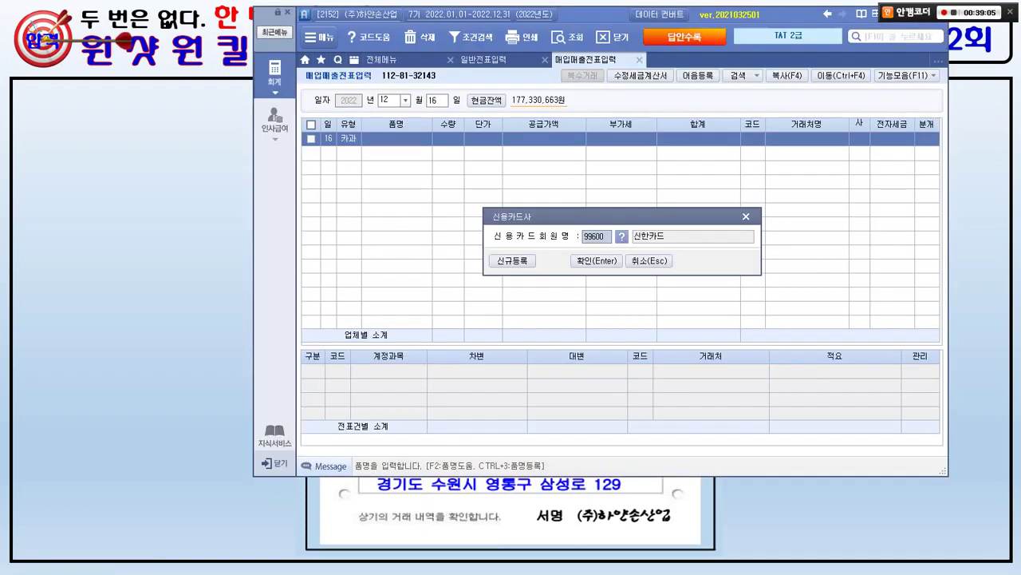
key("Return")
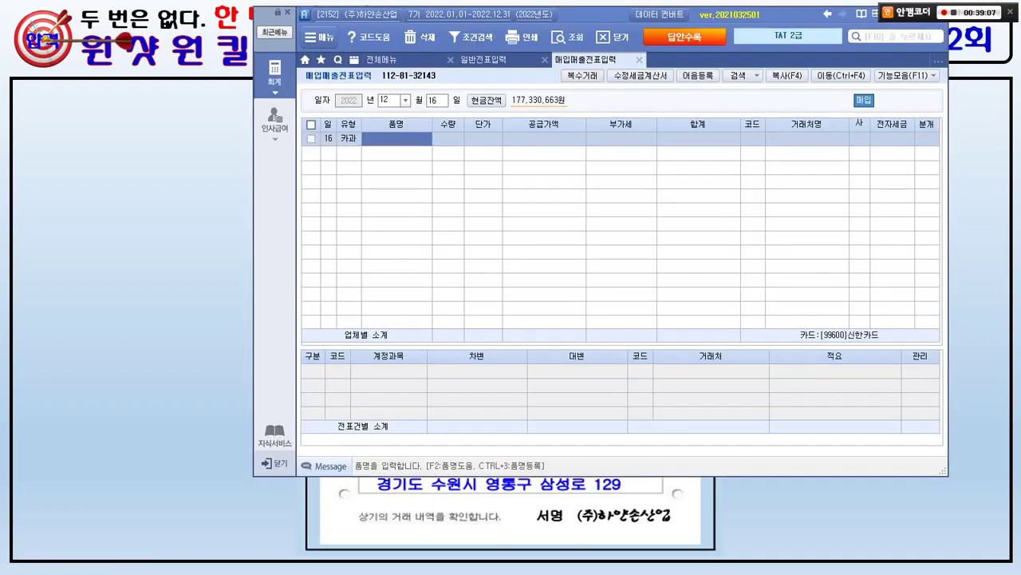
Enter 공기청정기 as the December 16 row's 품명, as on the receipt
key("alt+Tab")
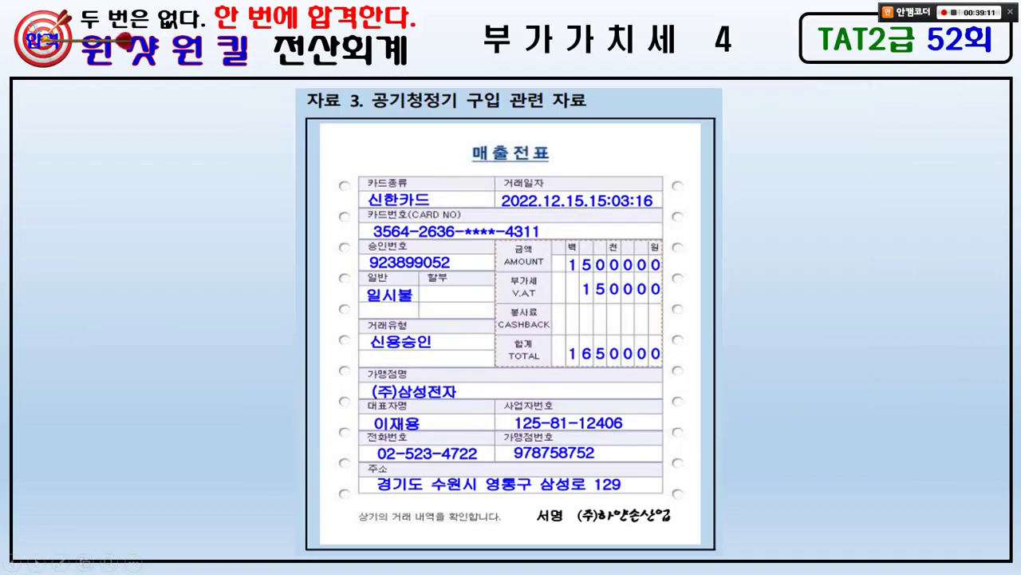
key("alt+Tab")
type("공기")
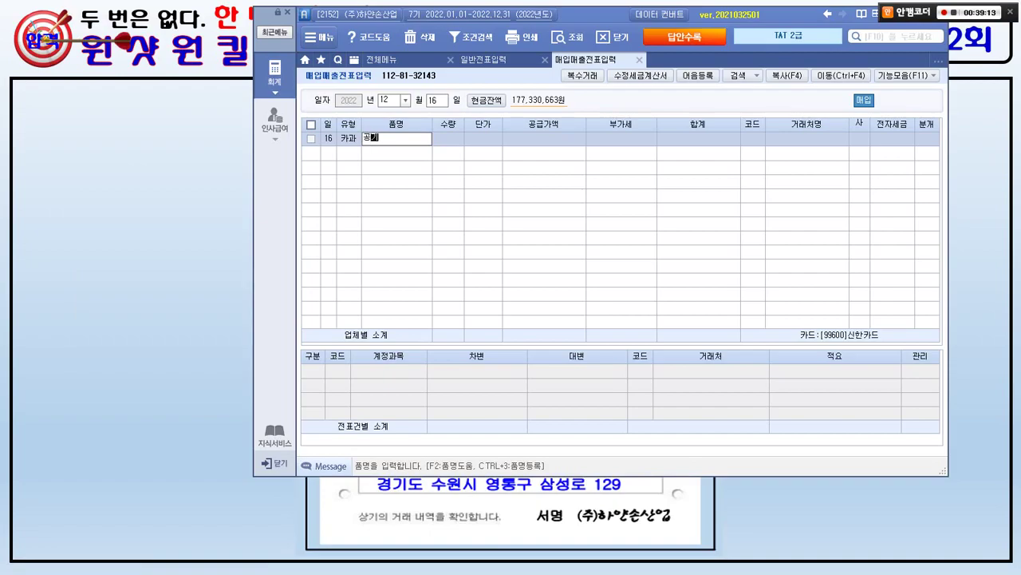
type("청정기")
key("Return")
key("Return")
key("Return")
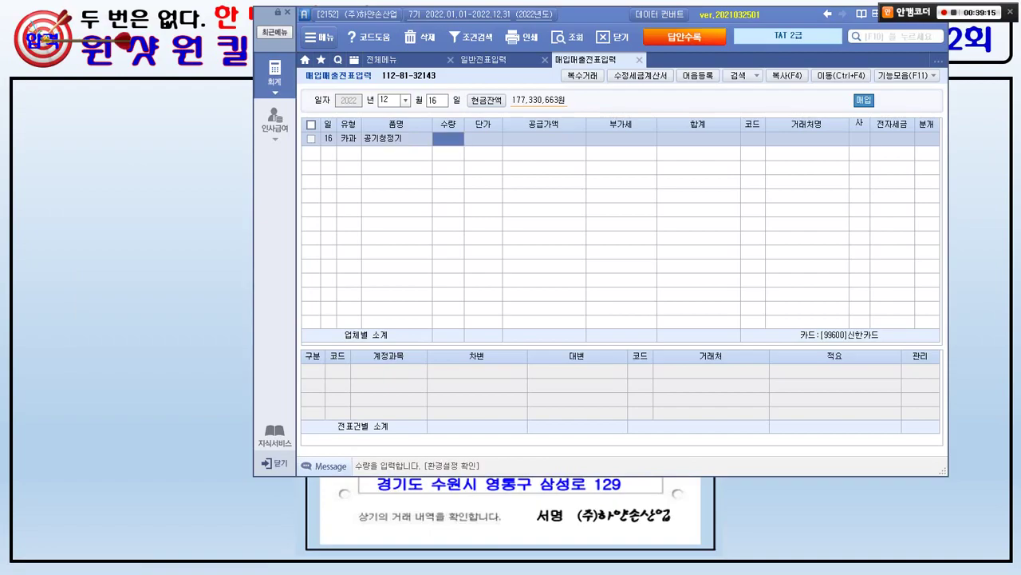
Enter the receipt's VAT-inclusive total of 1,650,000 in the row's 공급가액 and accept the split into supply value and VAT
key("alt+Tab")
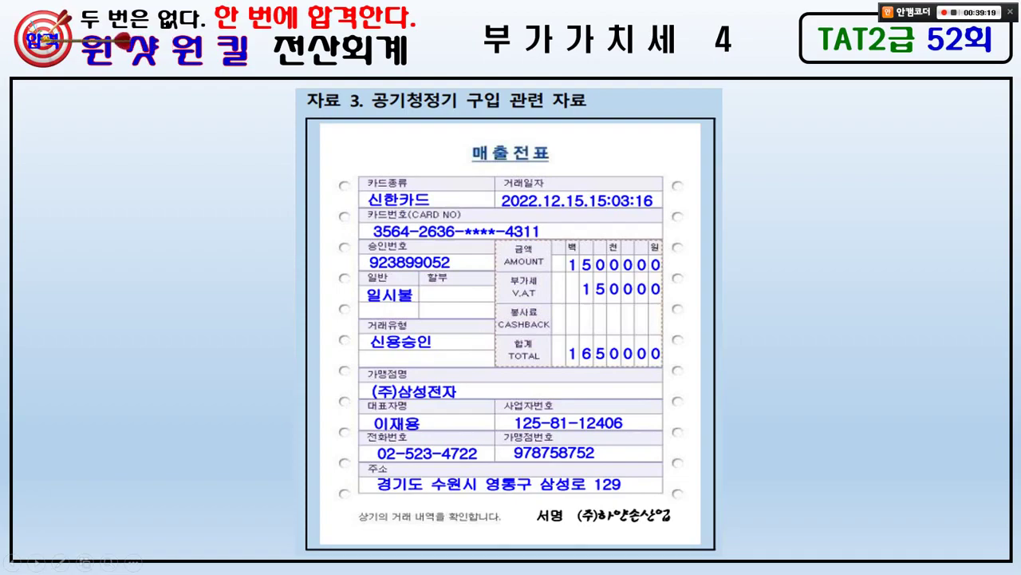
key("alt+Tab")
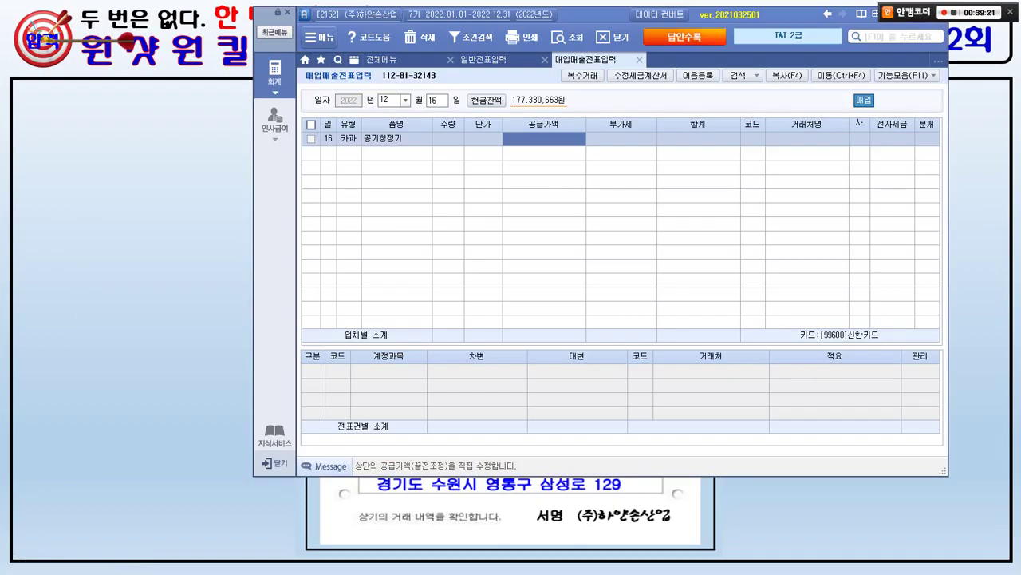
type("1,650,000")
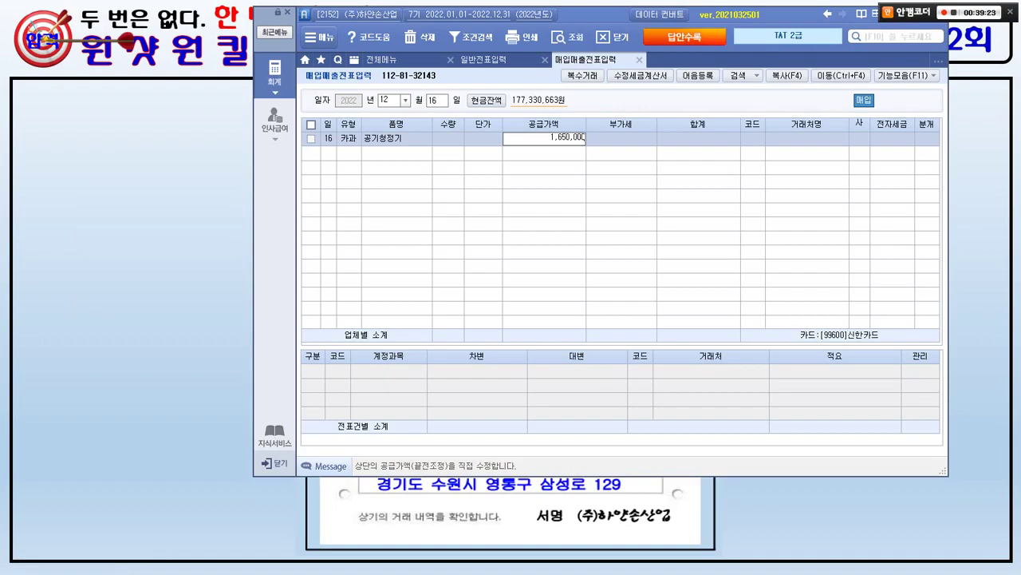
key("Return")
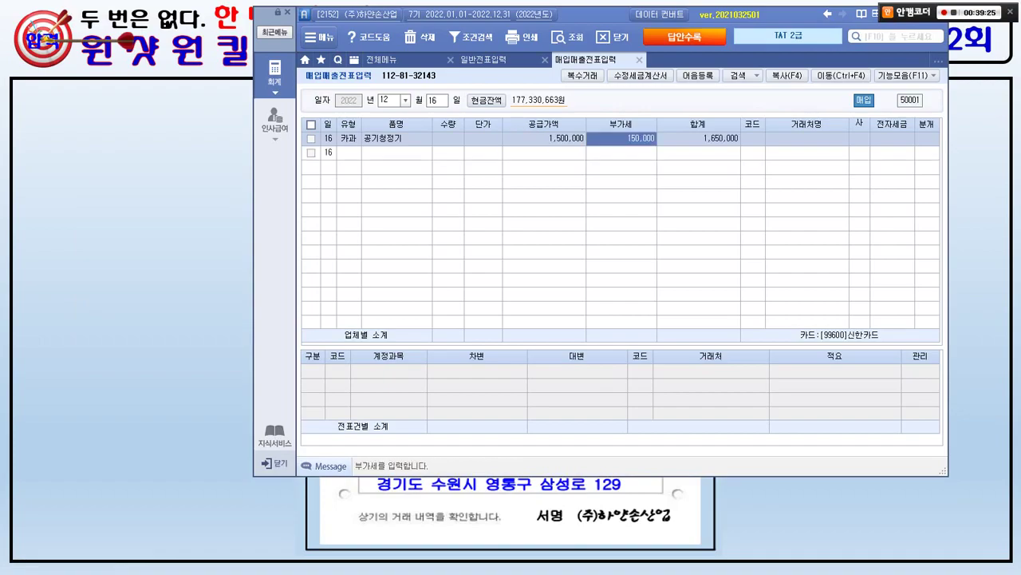
key("Return")
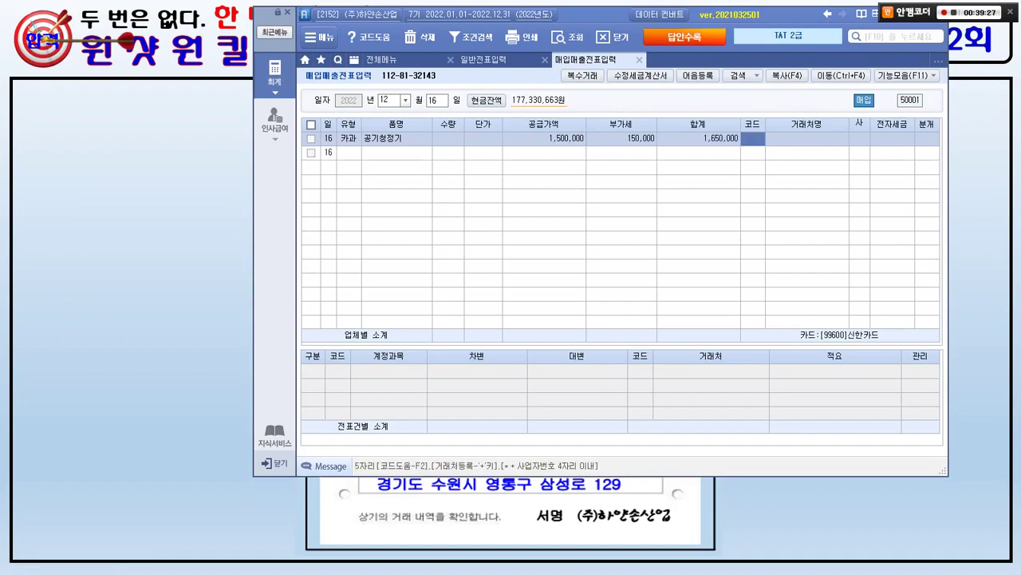
Set the December 16 row's 거래처 to (주)삼성전자, matching the merchant on the receipt
key("alt+Tab")
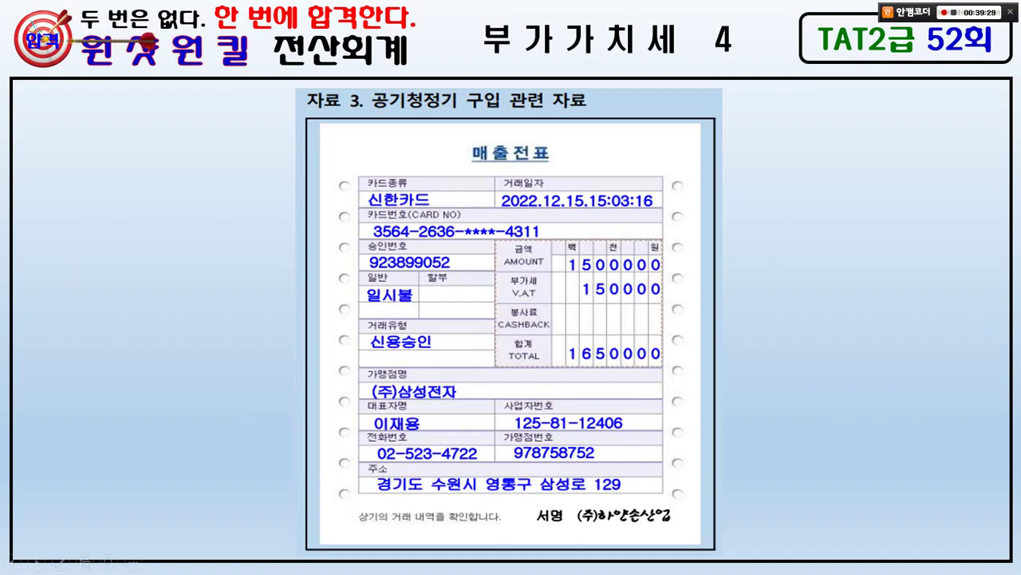
key("alt+Tab")
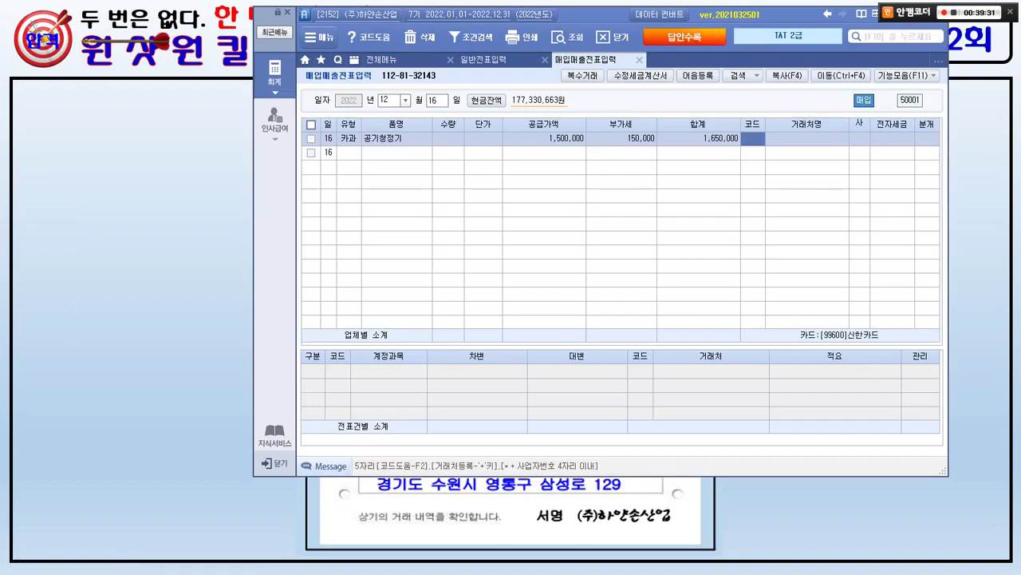
type("삼성")
key("Return")
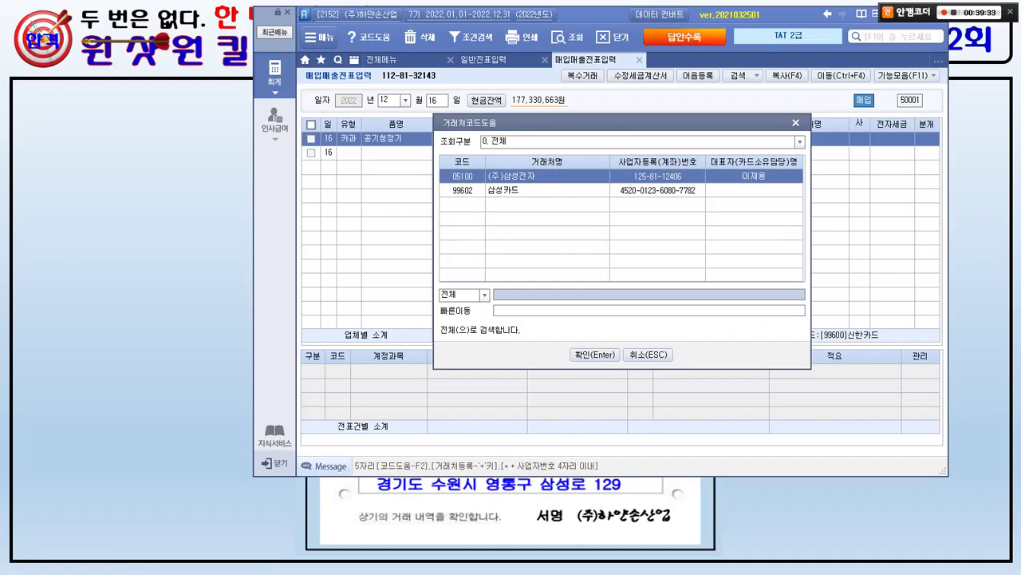
key("Return")
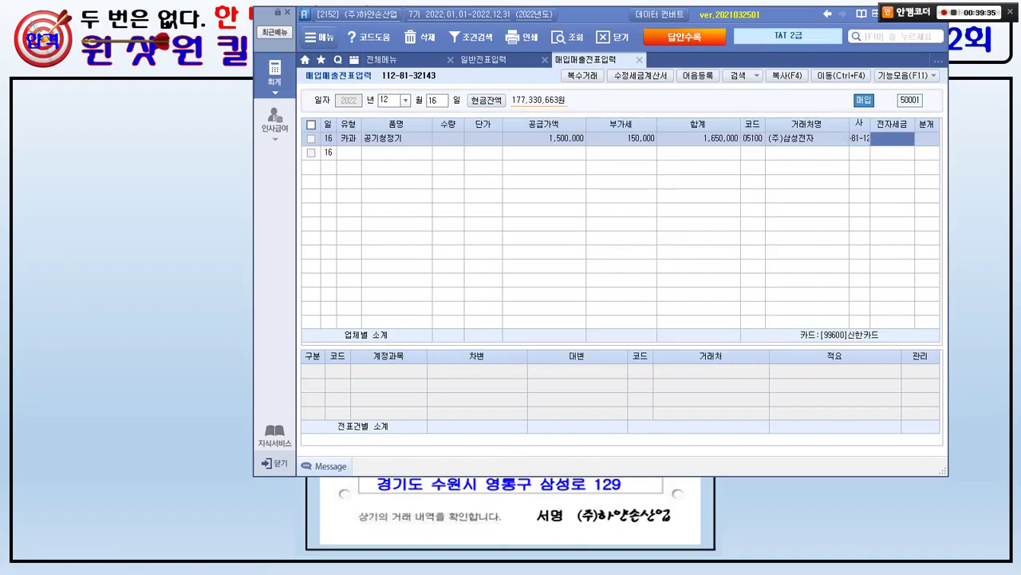
Set the December 16 row's 분개 type to 혼합 and replace the 원재료 debit account with 212 비품
left_click(927, 139)
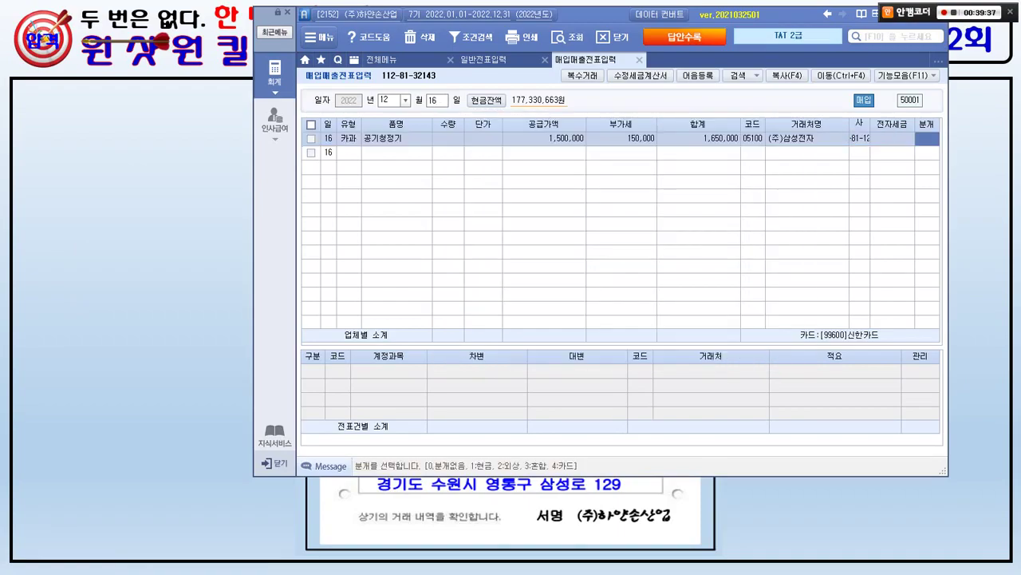
type("3")
key("Return")
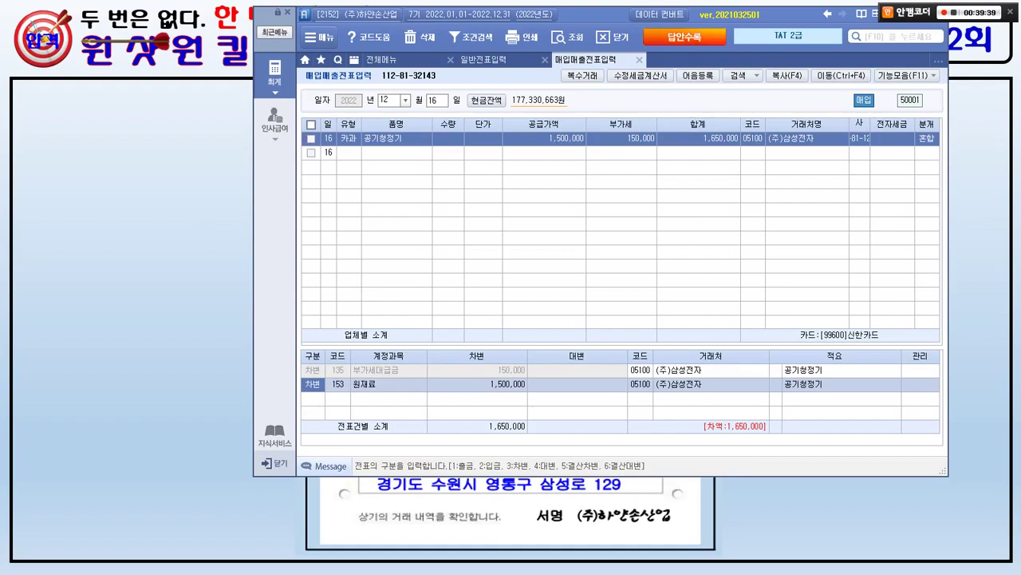
key("Return")
type("212")
key("Return")
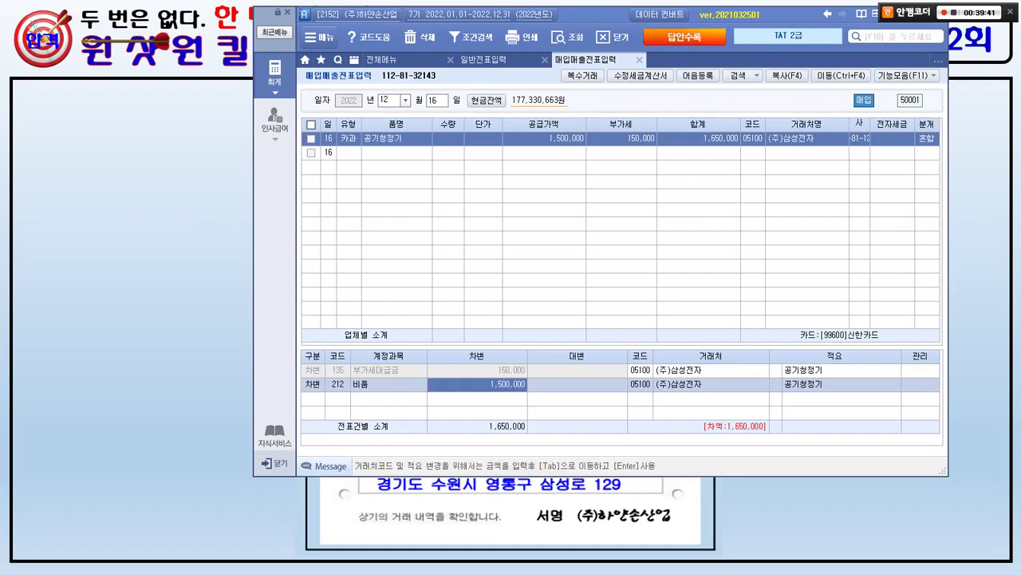
key("Return")
Add a credit (대변) line of 1,650,000 to account 253 미지급금
type("4")
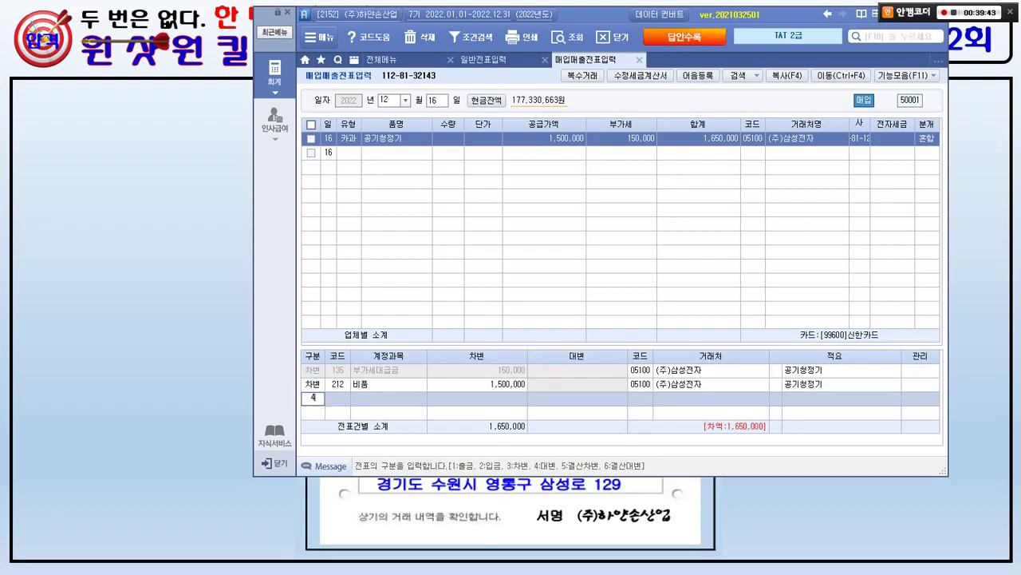
key("Return")
type("253")
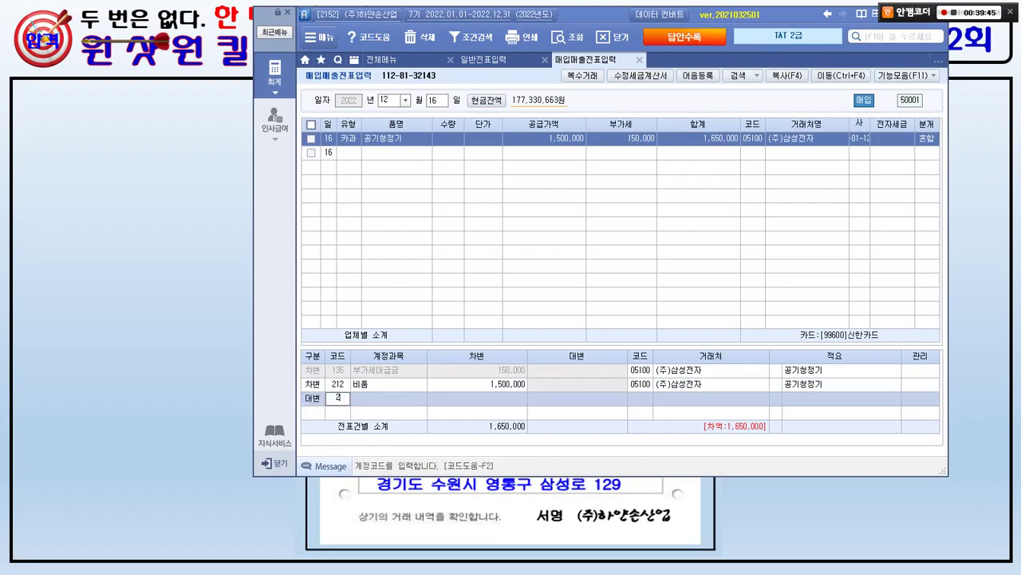
key("Return")
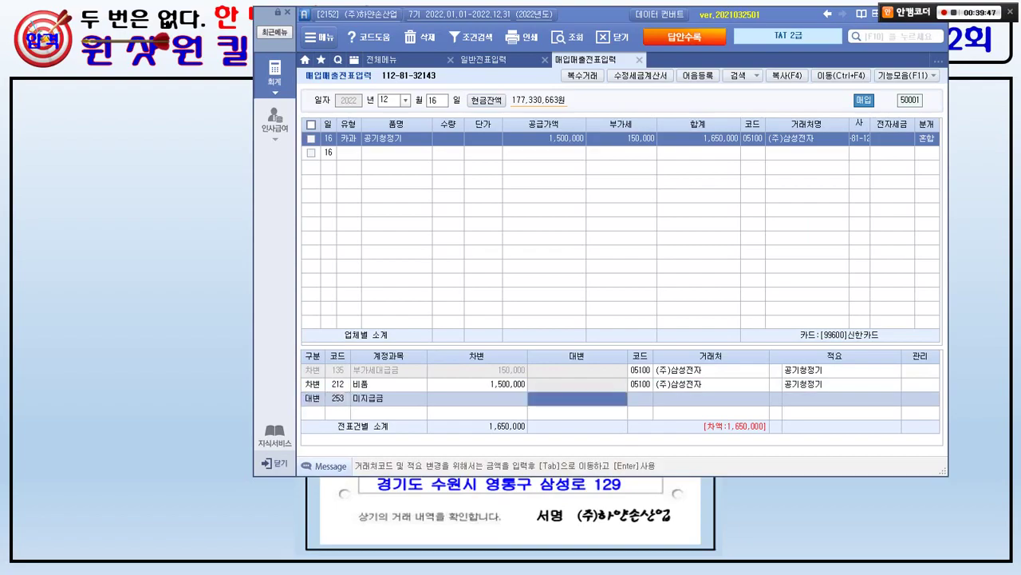
type("1650000")
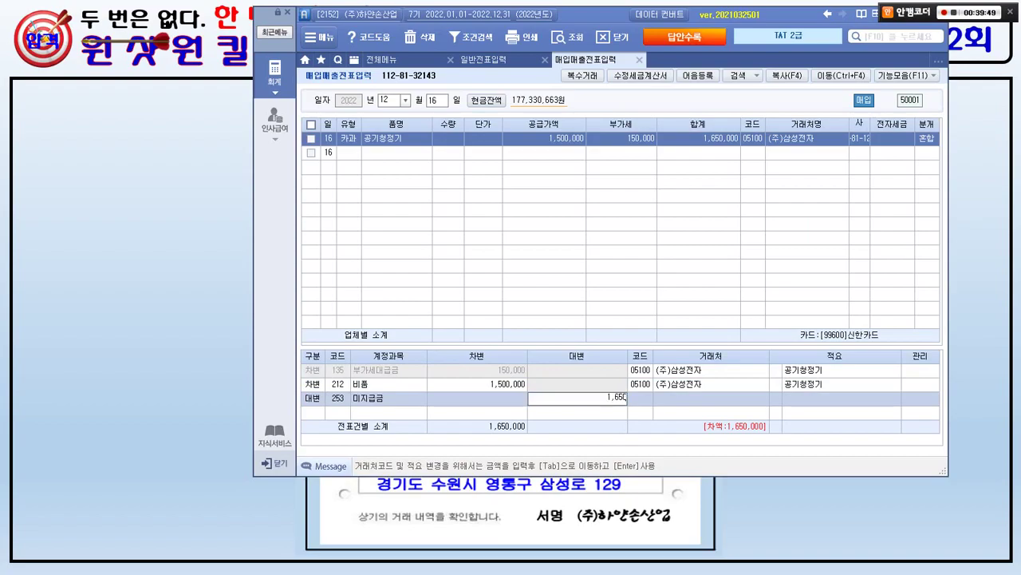
key("Return")
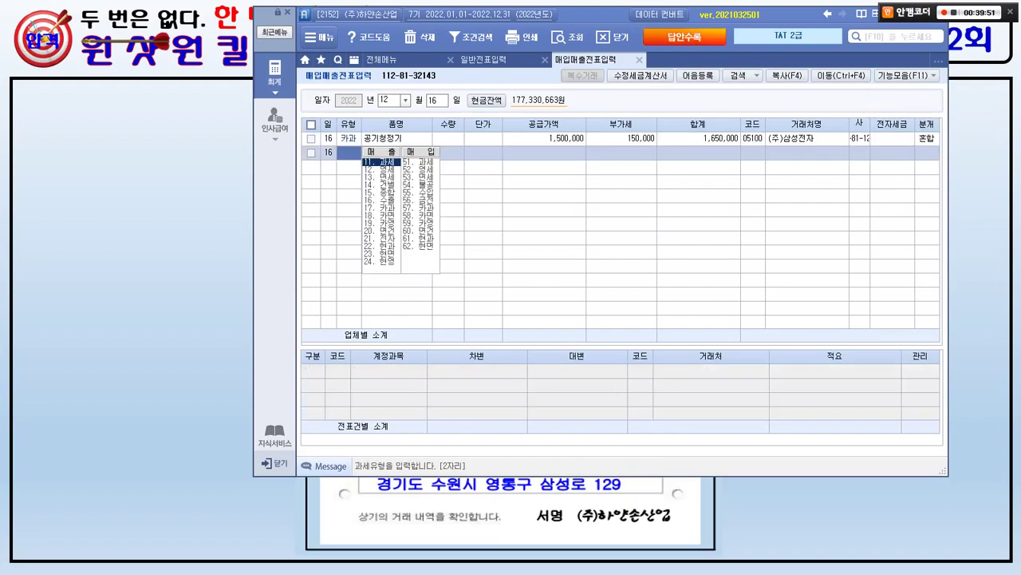
Change the 거래처 of the 미지급금 credit line to 99600 신한카드 and finish the December 16 voucher
key("Escape")
left_click(544, 138)
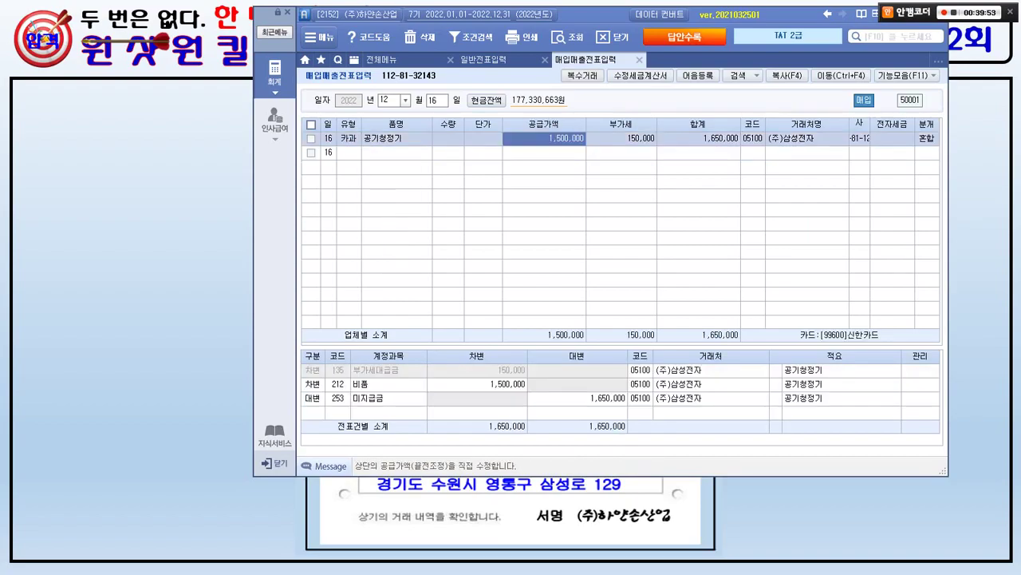
left_click(640, 397)
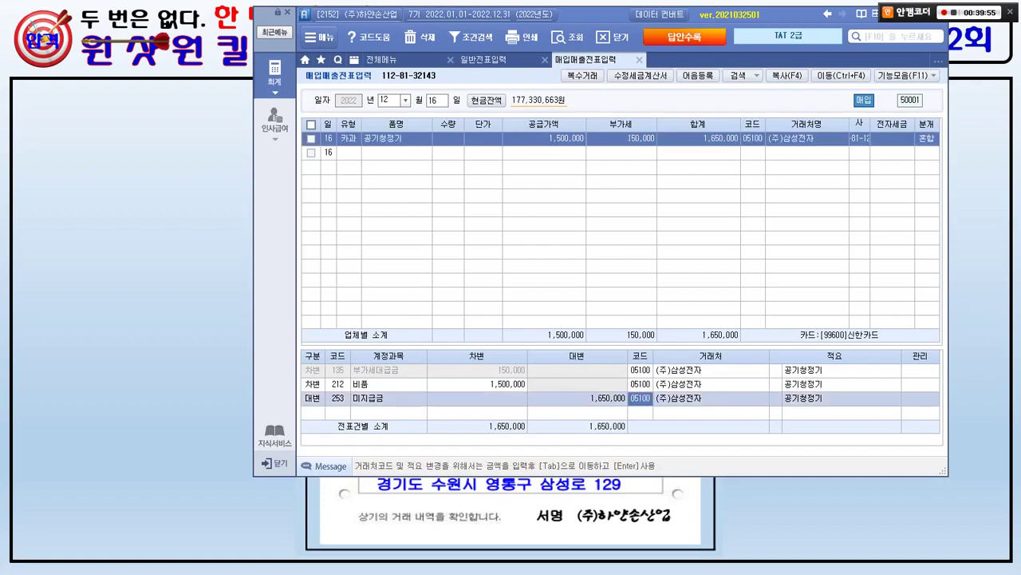
key("alt+Tab")
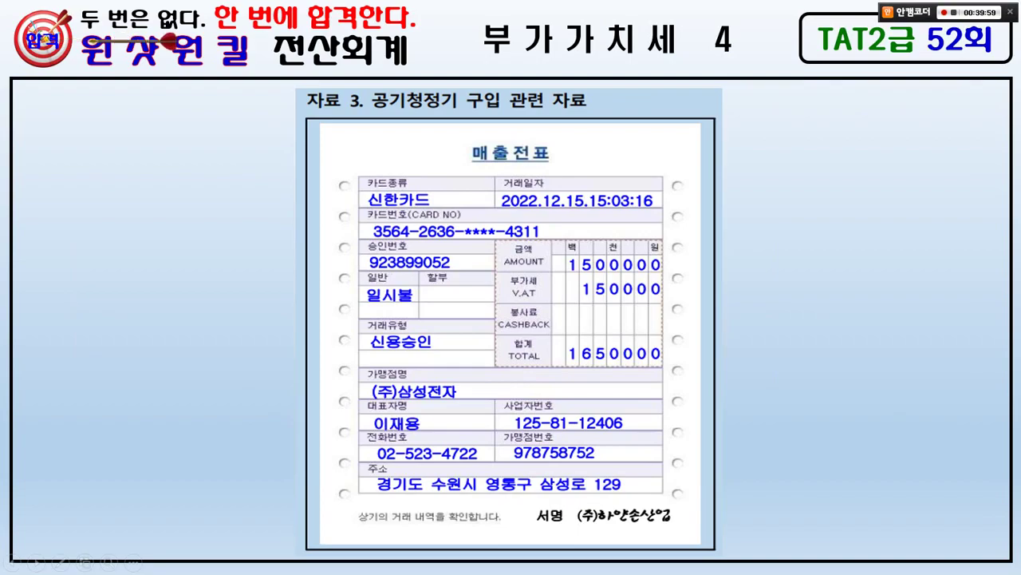
key("alt+Tab")
type("신한")
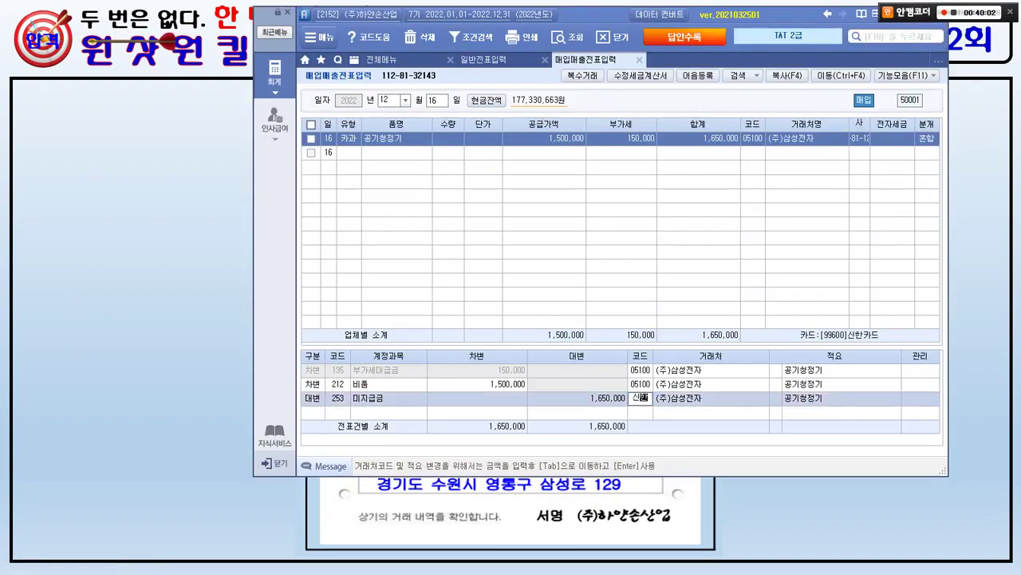
key("Return")
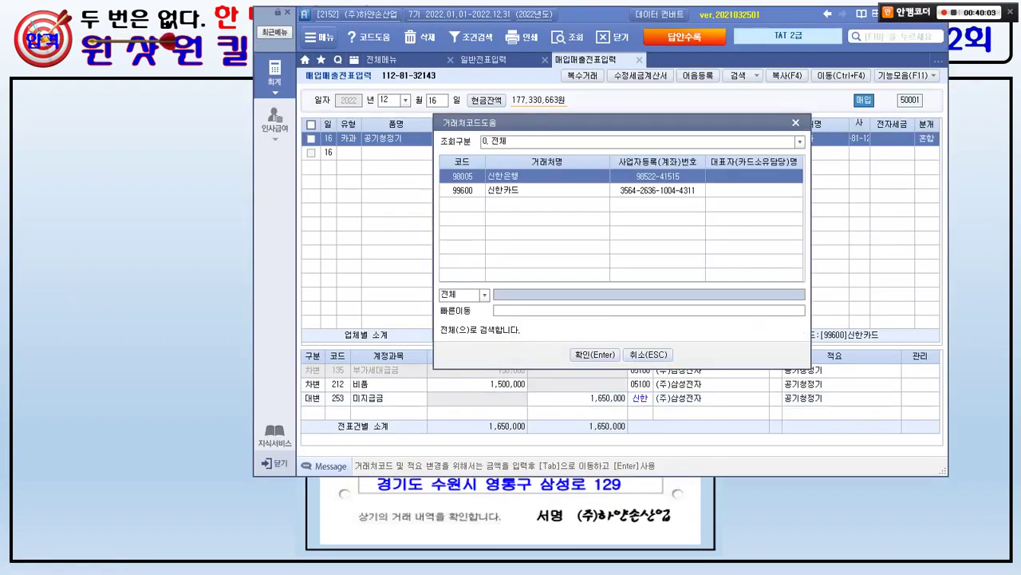
key("Down")
key("Return")
key("Return")
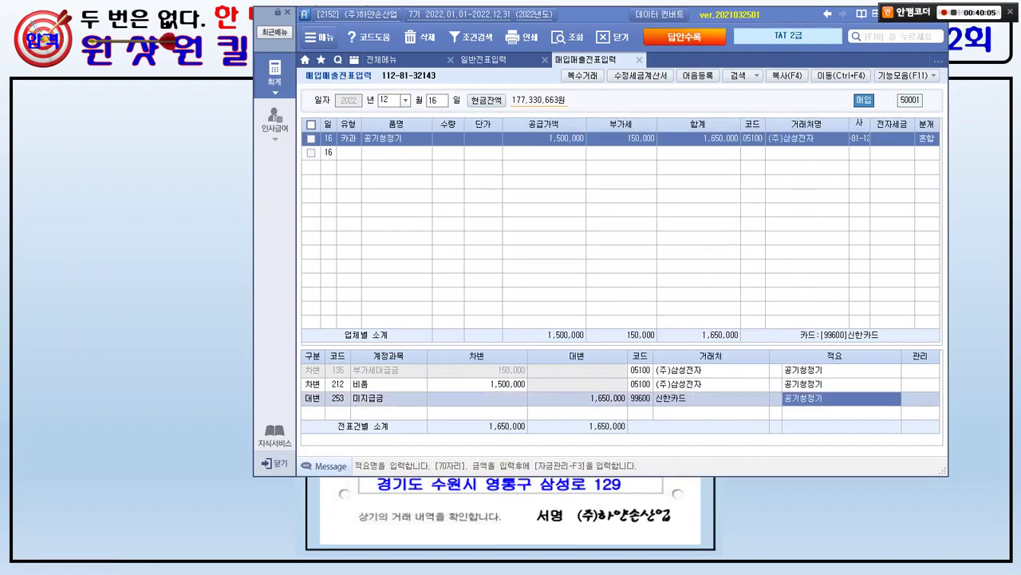
key("Return")
left_click(544, 138)
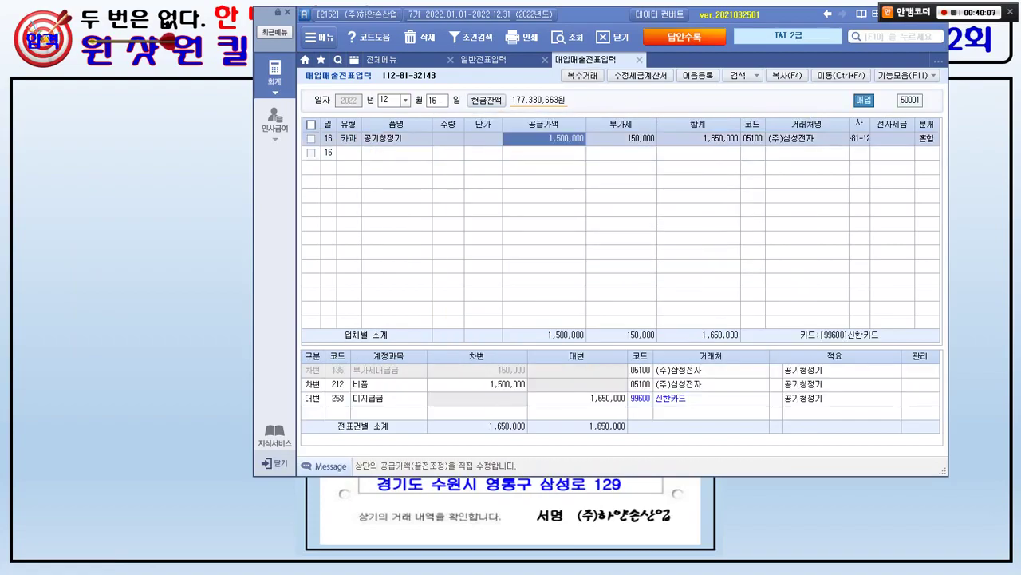